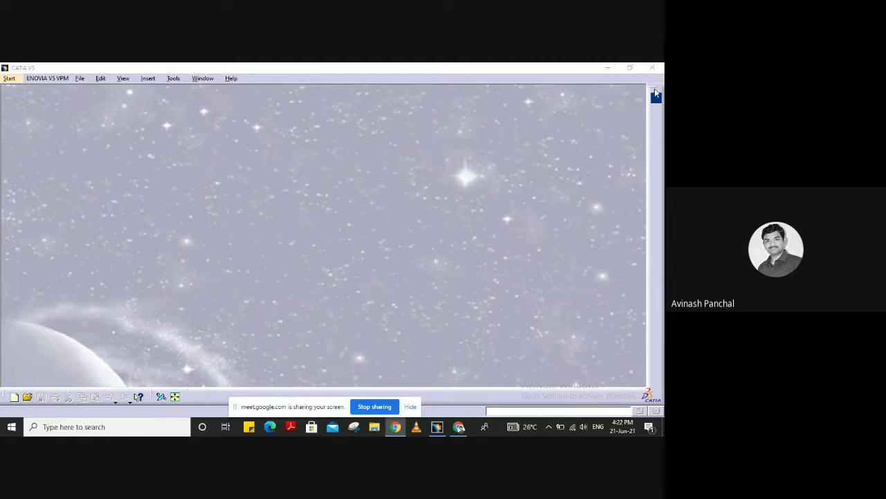
- Create a new mechanical design part named Part1 with hybrid design enabled
left_click(10, 78)
mouse_move(37, 102)
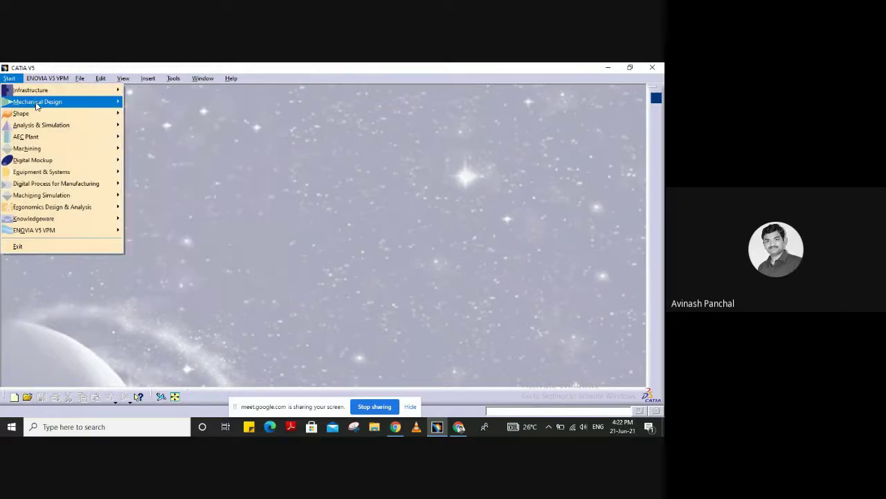
left_click(142, 102)
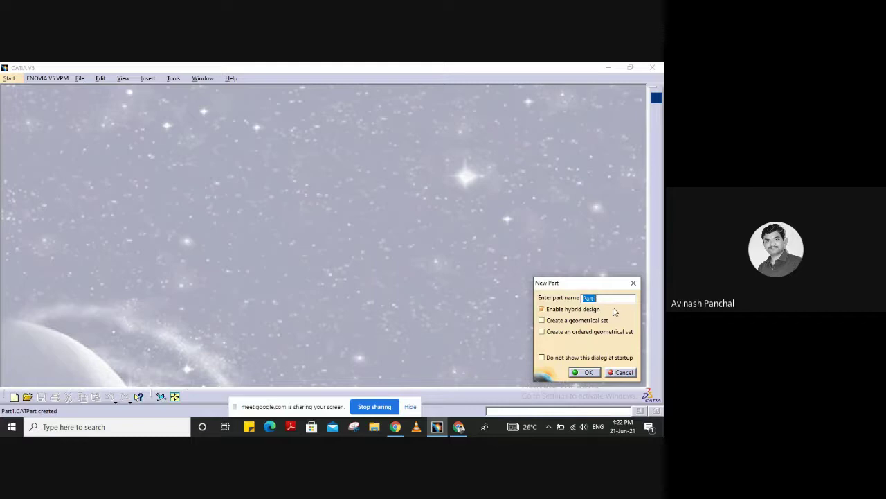
left_click(588, 371)
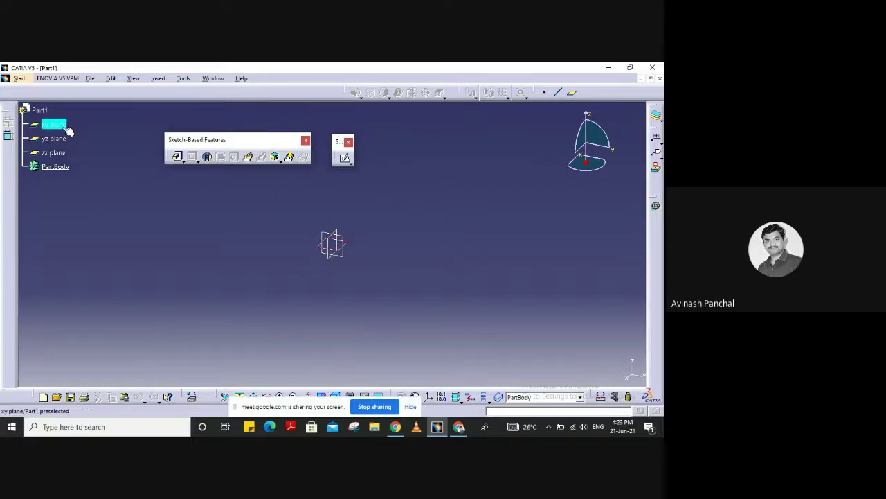
- Open a new sketch on the xy plane
left_click(344, 161)
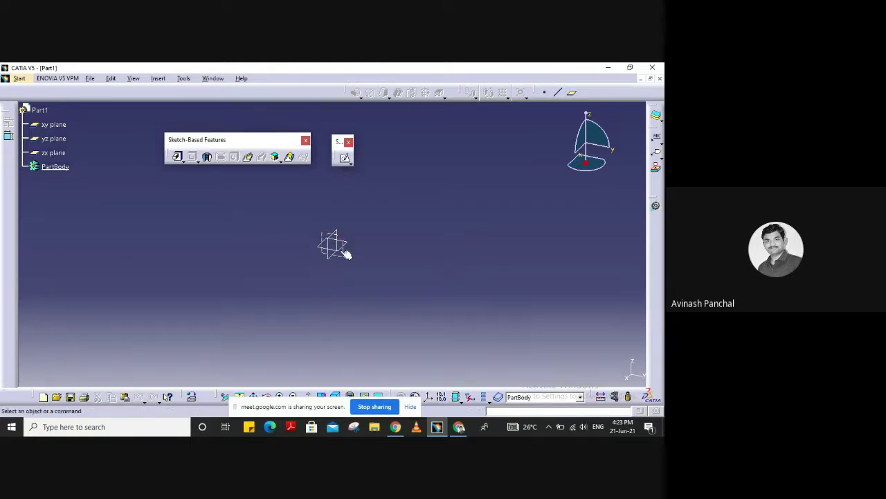
left_click(349, 246)
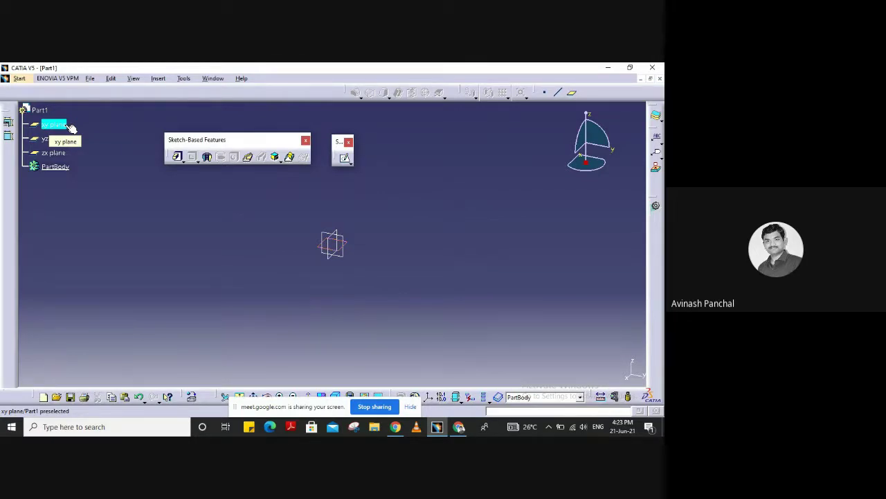
left_click(345, 160)
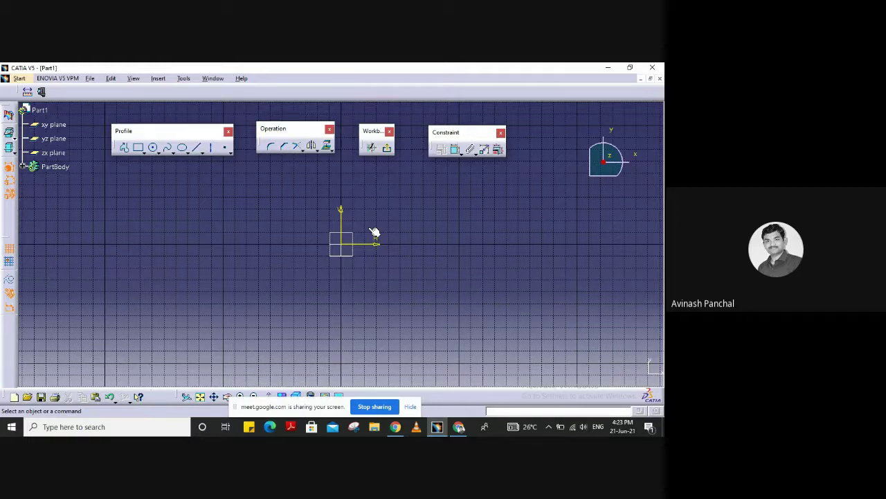
- Switch the sketch grid display off and back on
mouse_move(390, 263)
middle_mouse_down()
mouse_move(368, 275)
mouse_move(385, 292)
middle_mouse_up()
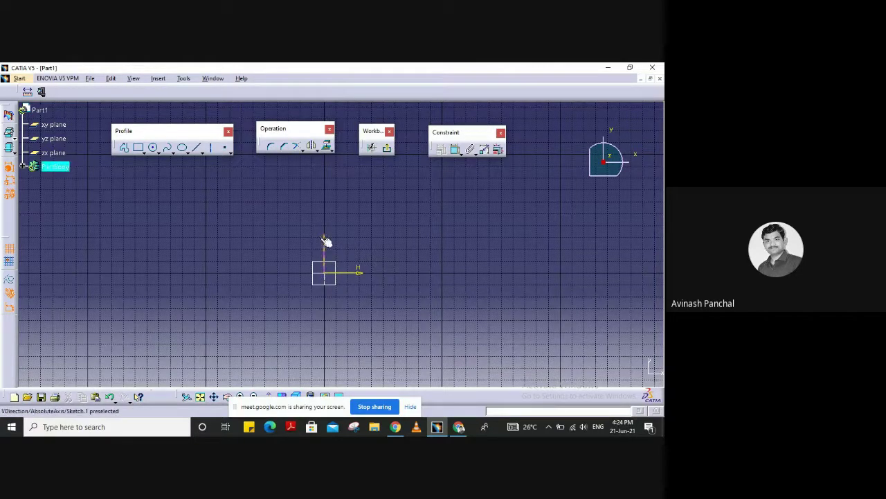
left_click(363, 273)
left_click(400, 283)
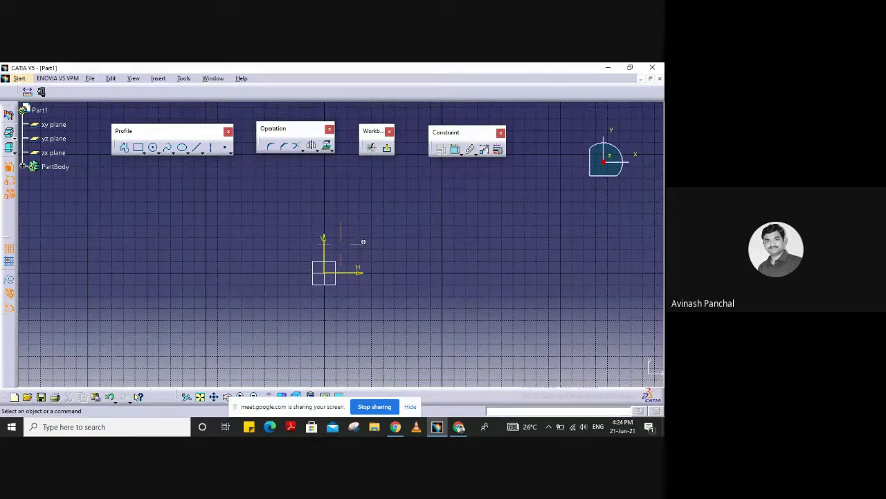
mouse_move(360, 242)
middle_mouse_down()
mouse_move(361, 304)
mouse_move(370, 307)
middle_mouse_up()
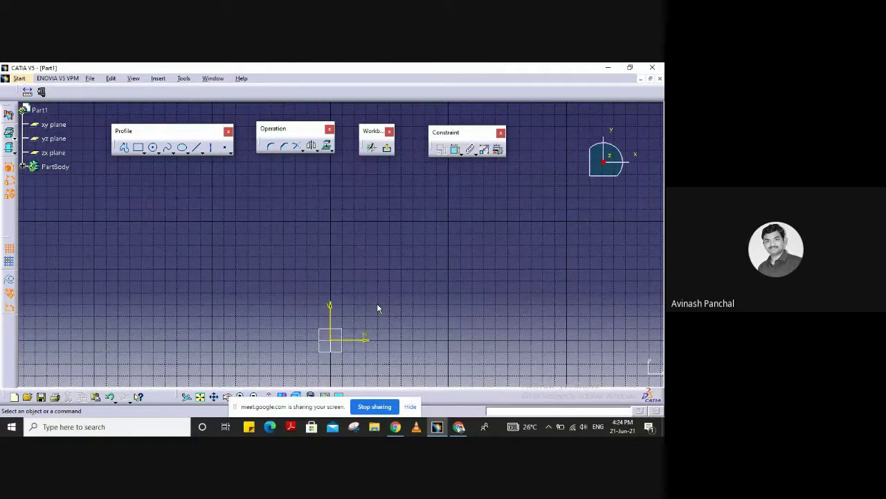
left_click(9, 260)
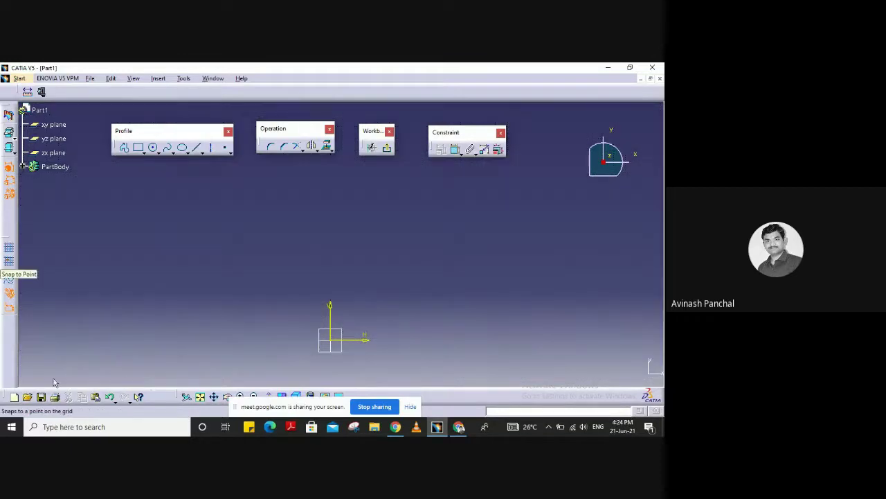
left_click(10, 249)
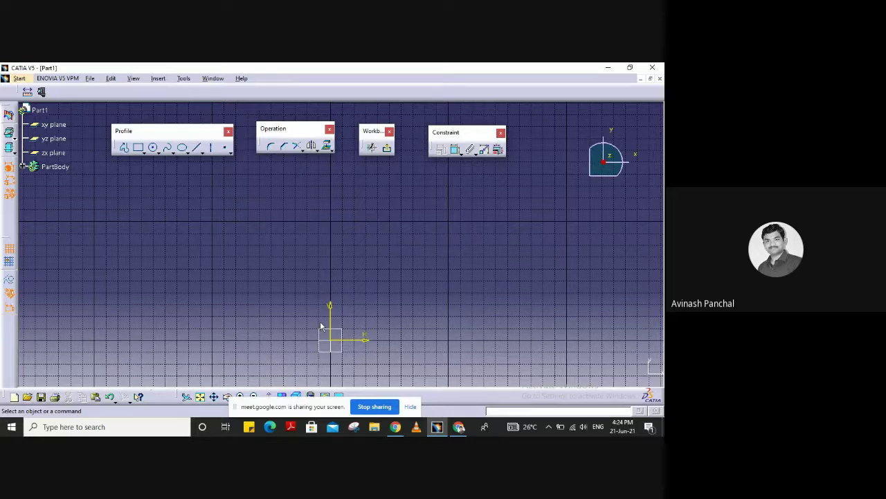
- Dock the Operation, Workbench and Constraint toolbars in the upper toolbar row and keep the Profile toolbar floating over the sketch
left_click_drag(159, 132, 166, 201)
left_click(125, 214)
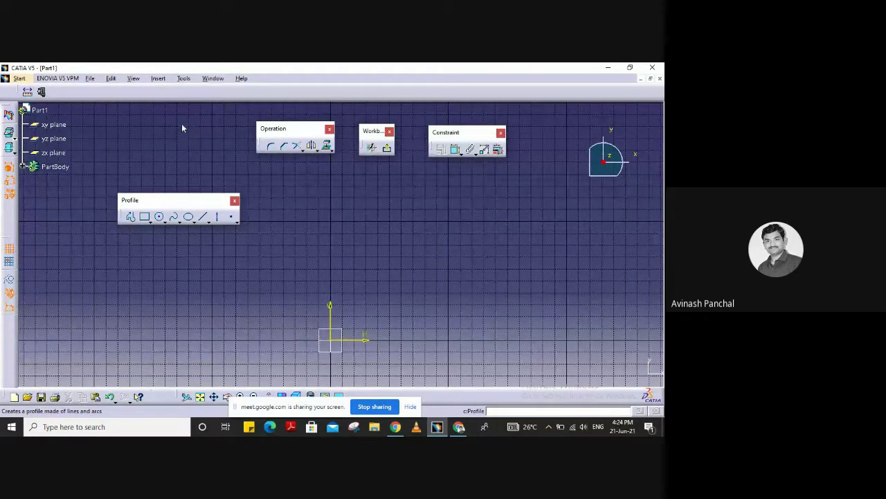
left_click_drag(181, 123, 182, 123)
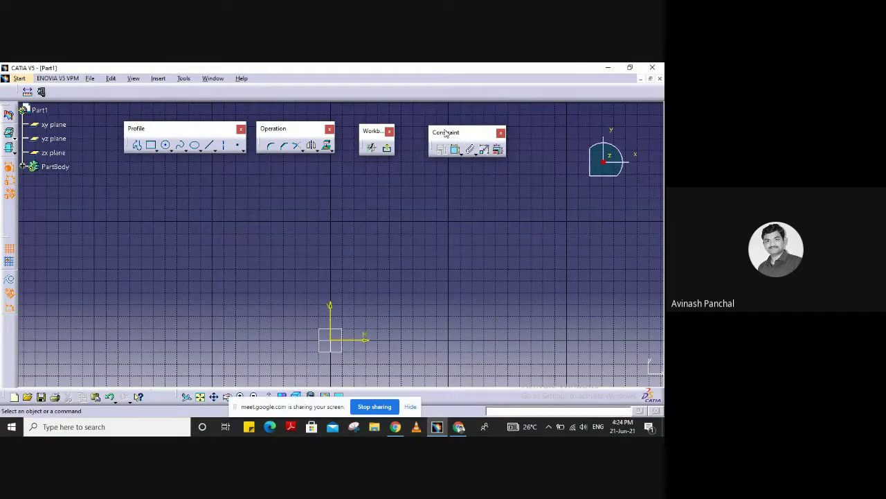
left_click_drag(445, 133, 432, 130)
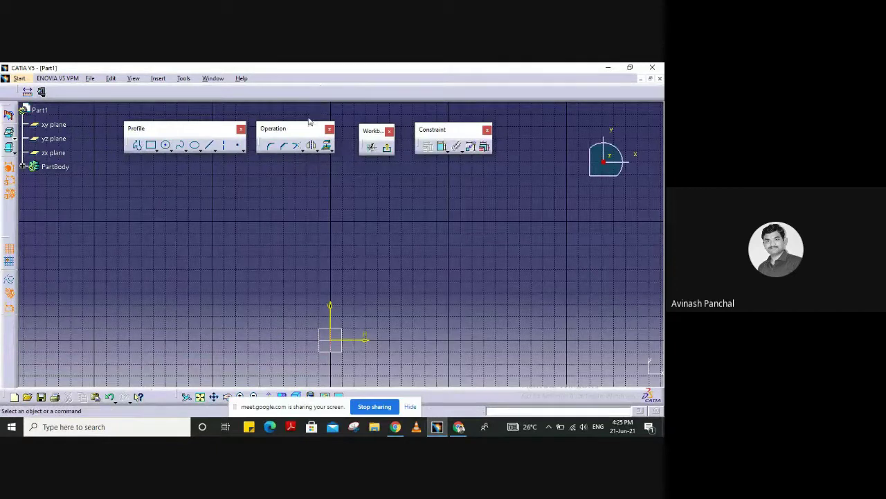
left_click_drag(309, 122, 309, 95)
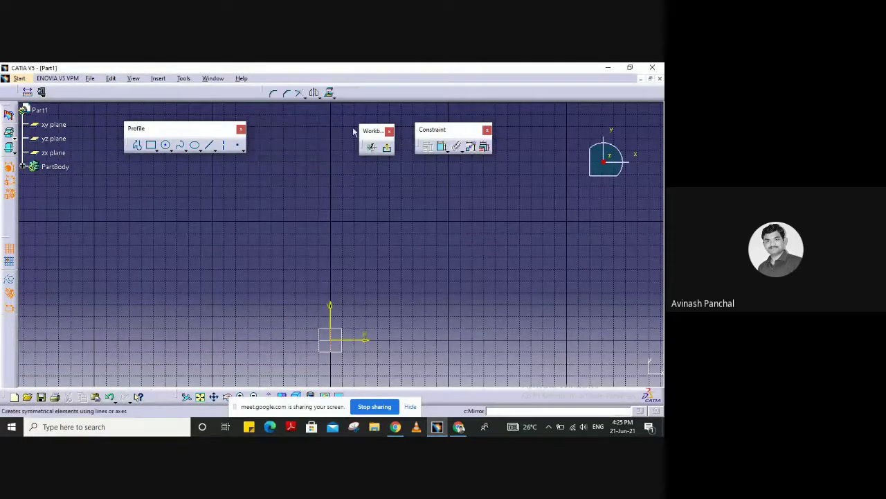
left_click_drag(367, 131, 379, 90)
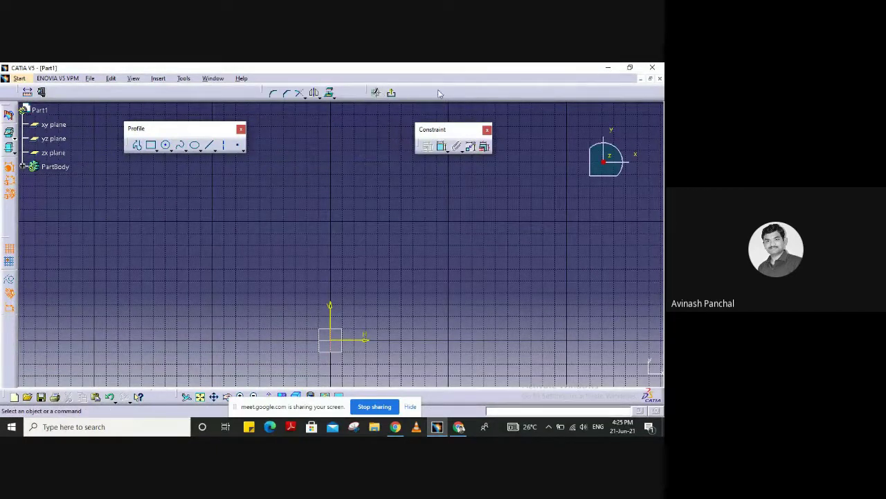
left_click_drag(432, 129, 430, 97)
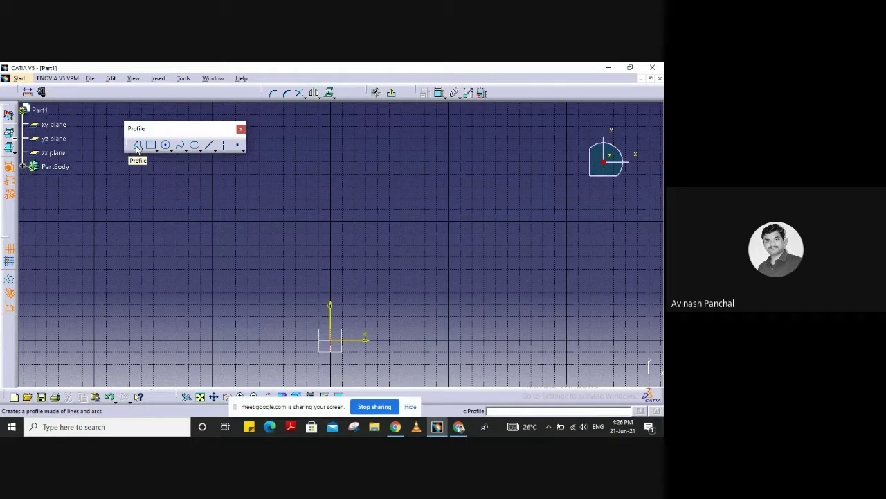
- Start a profile at the sketch origin and float the Sketch tools toolbar over the drawing area
left_click(137, 146)
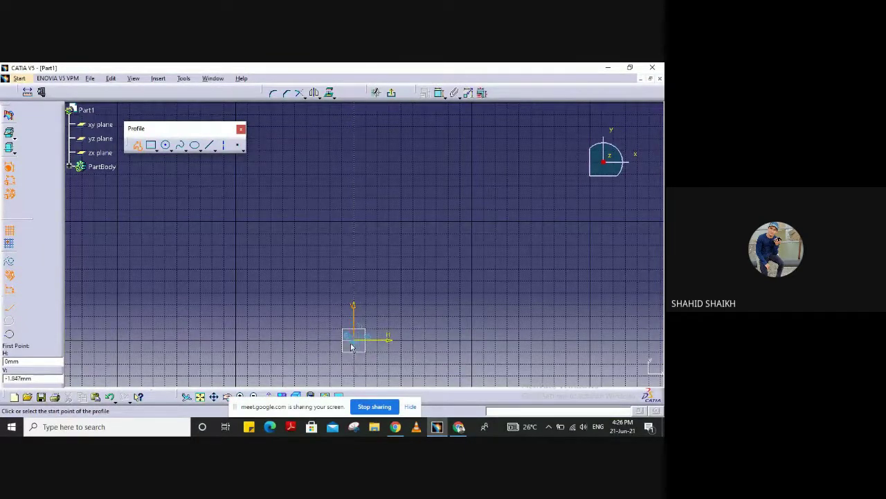
key("XF86AudioRaiseVolume")
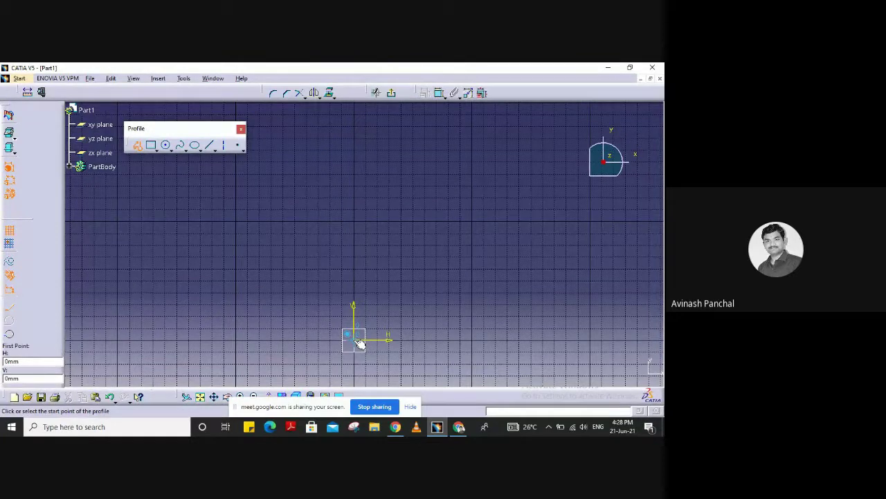
left_click(357, 340)
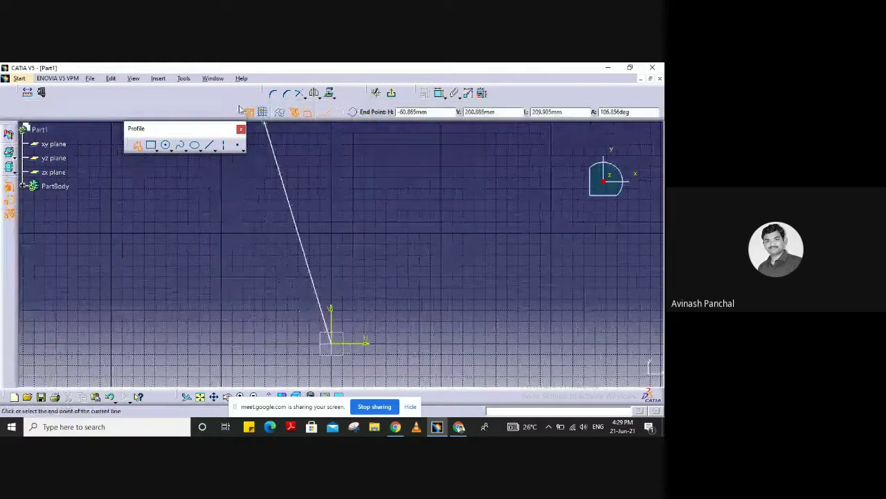
mouse_move(240, 110)
left_mouse_down()
mouse_move(232, 187)
mouse_move(154, 211)
left_mouse_up()
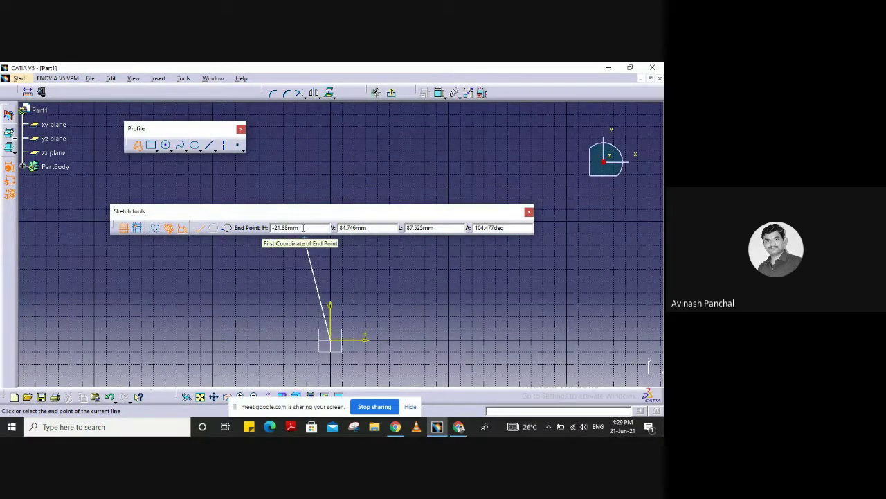
- Draw the profile's first line from the origin to the end point H 100 mm, V 0 mm
left_click_drag(302, 227, 273, 228)
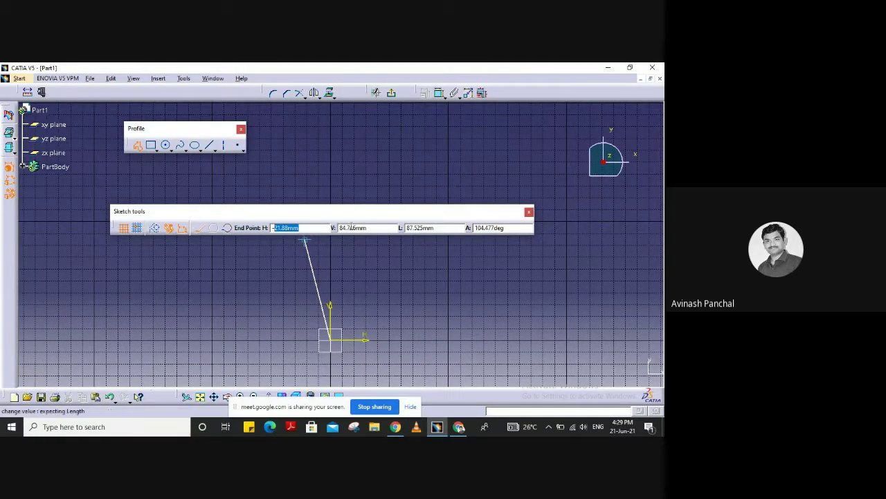
left_click_drag(369, 228, 338, 227)
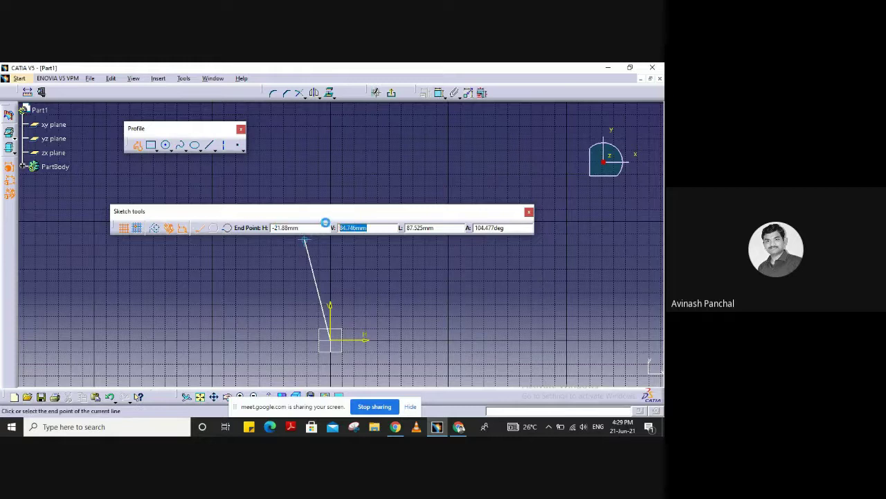
left_click(436, 228)
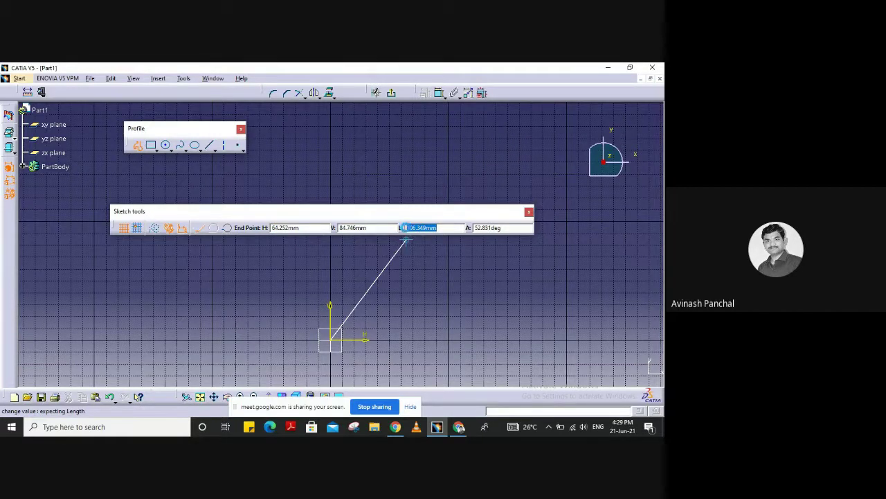
left_click(494, 228)
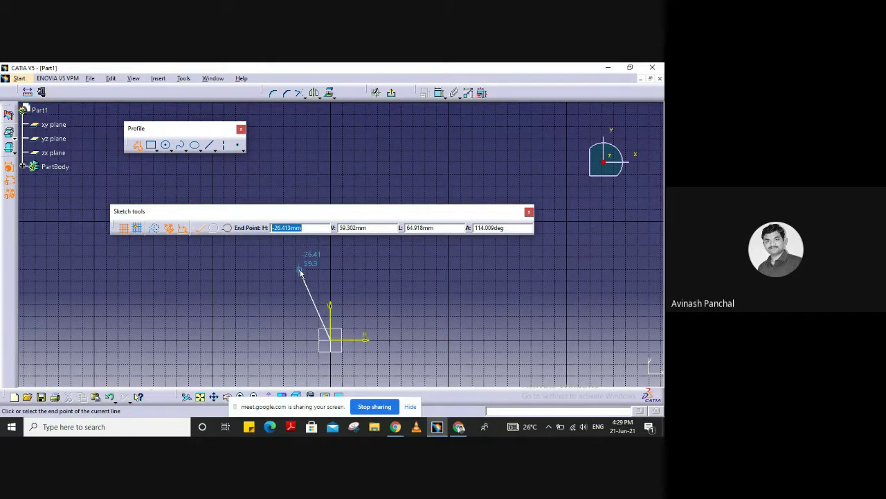
type("100")
key("Tab")
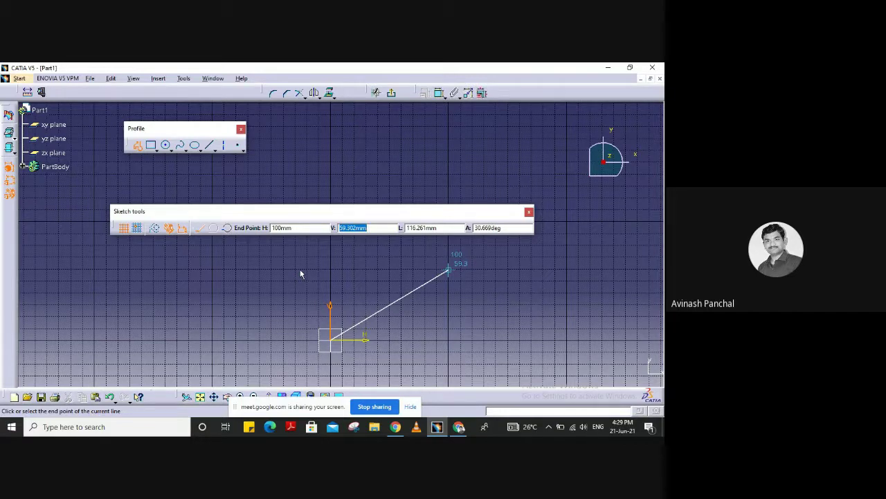
type("0")
key("Return")
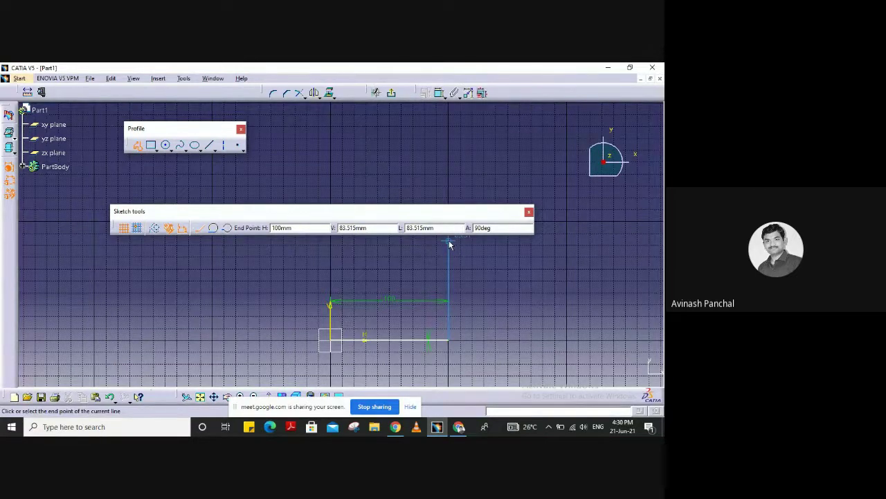
- Add the profile's second line, a vertical one ending at H 100 mm, V 100 mm
left_click(309, 227)
type("1")
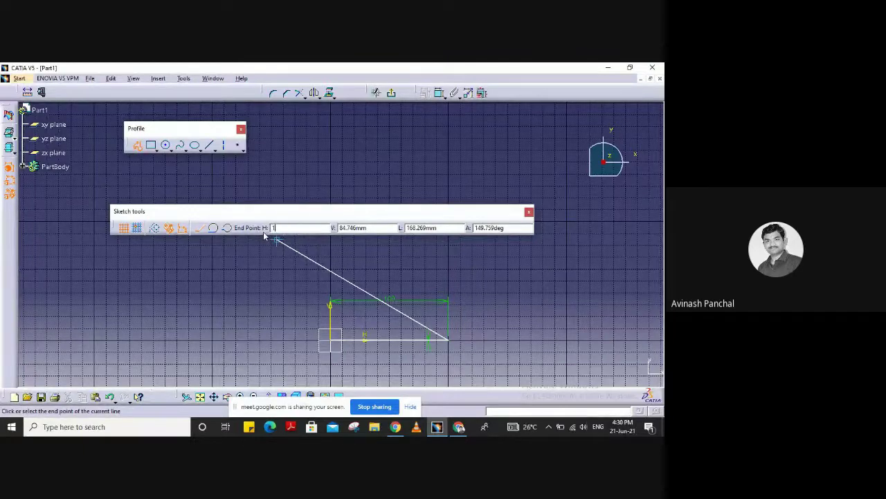
type("00")
key("Tab")
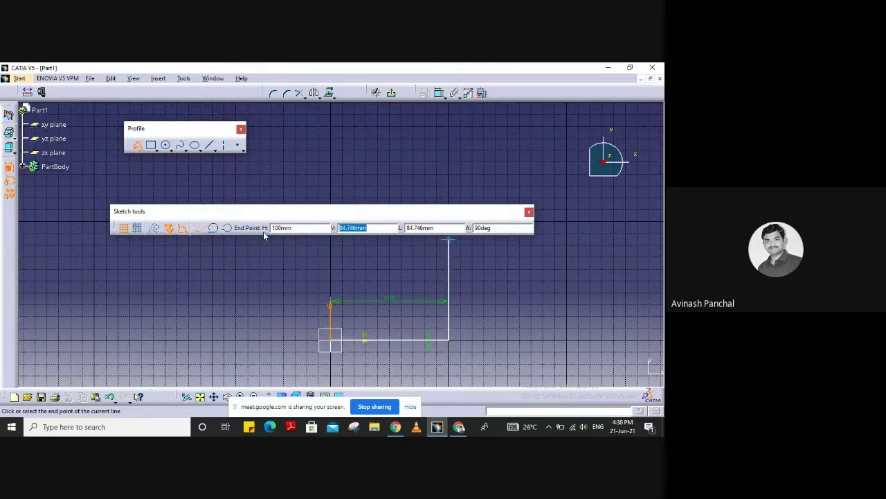
type("100")
key("Return")
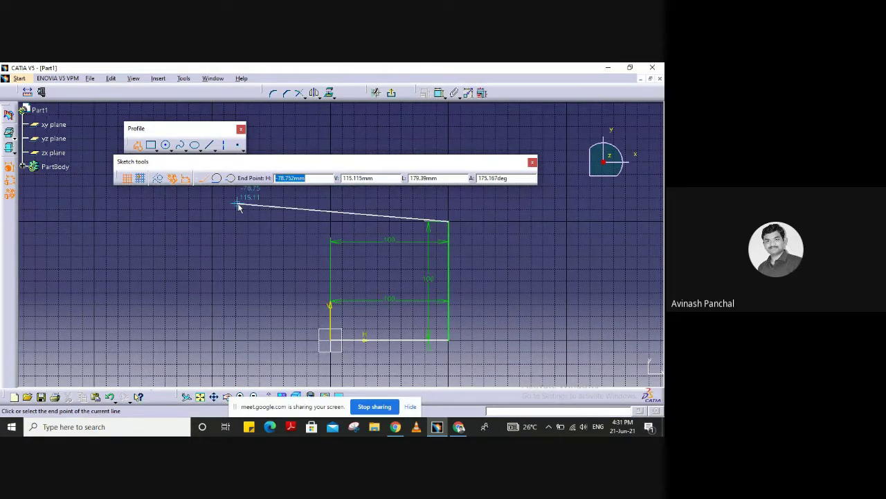
- Add the profile's third line, a horizontal one ending at H 0 mm, V 100 mm
type("0")
key("Tab")
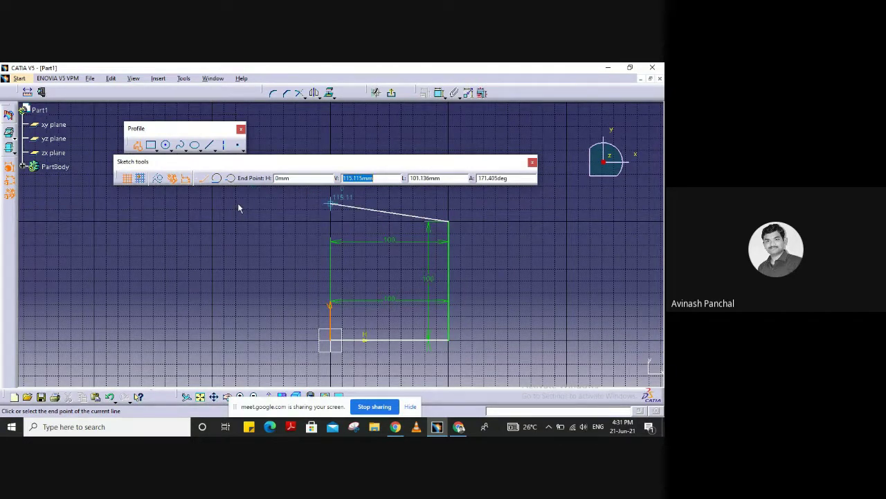
type("100")
key("Return")
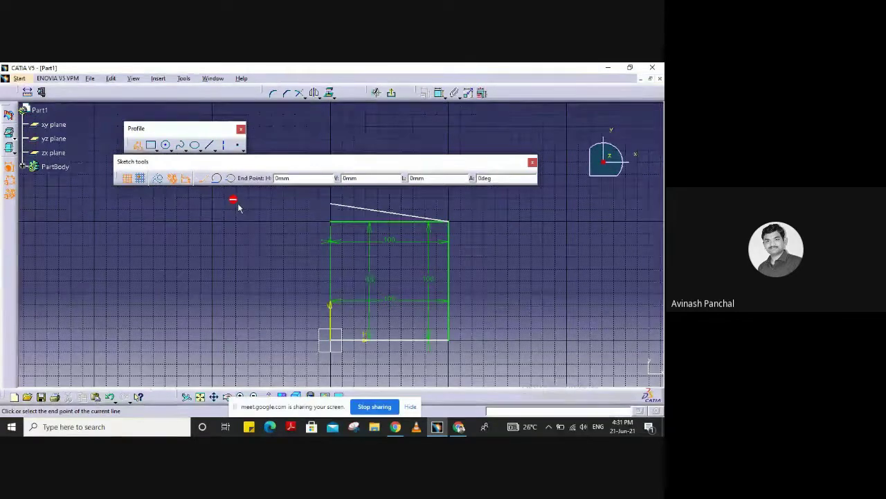
key("ctrl+z")
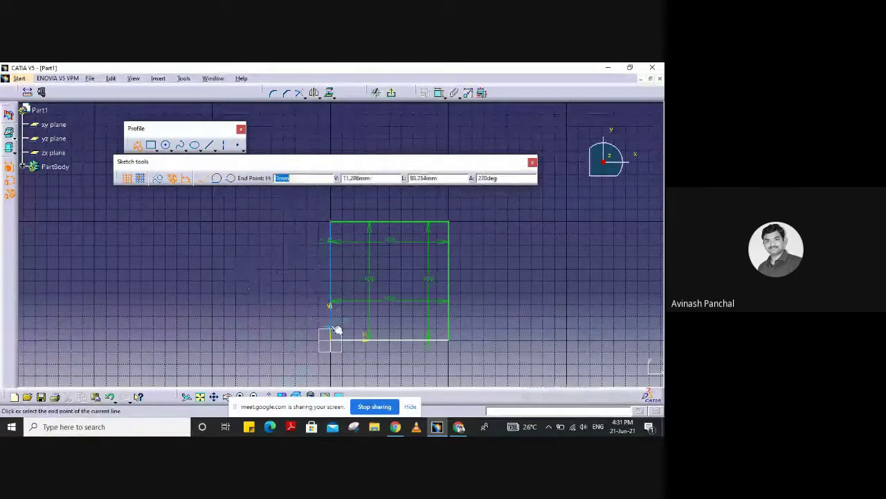
- Close the square profile with a fourth line ending at the origin, H 0 mm, V 0 mm
type("0")
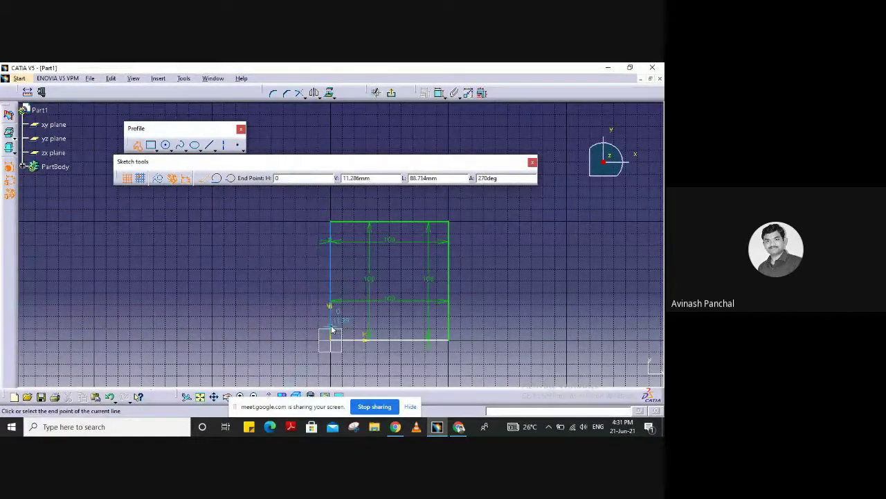
key("Tab")
type("0")
key("Return")
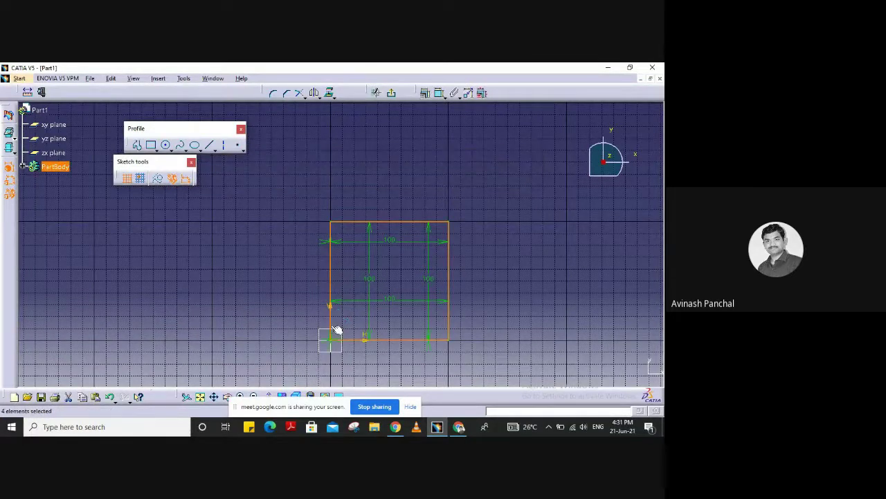
- Sketch a second closed square profile, about 100 mm by 100 mm, on the H axis starting at about H 200 mm, V 0 mm
left_click(545, 291)
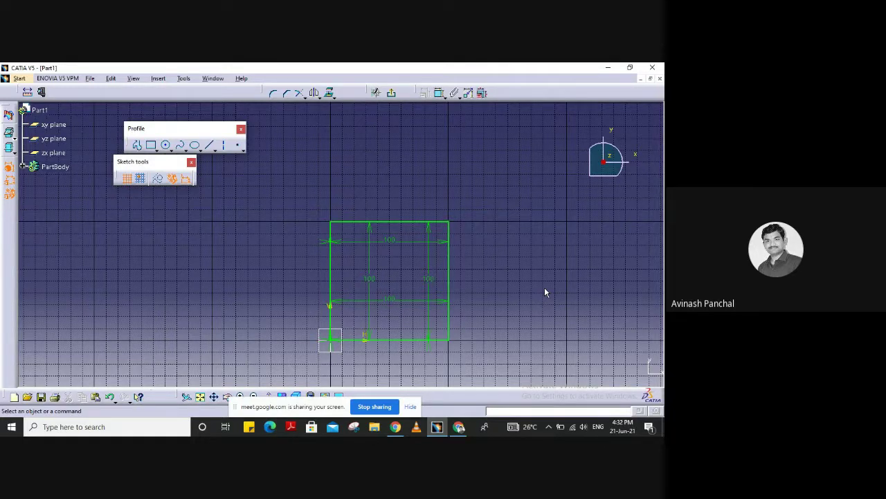
mouse_move(539, 268)
middle_mouse_down()
mouse_move(536, 261)
mouse_move(434, 261)
mouse_move(323, 279)
middle_mouse_up()
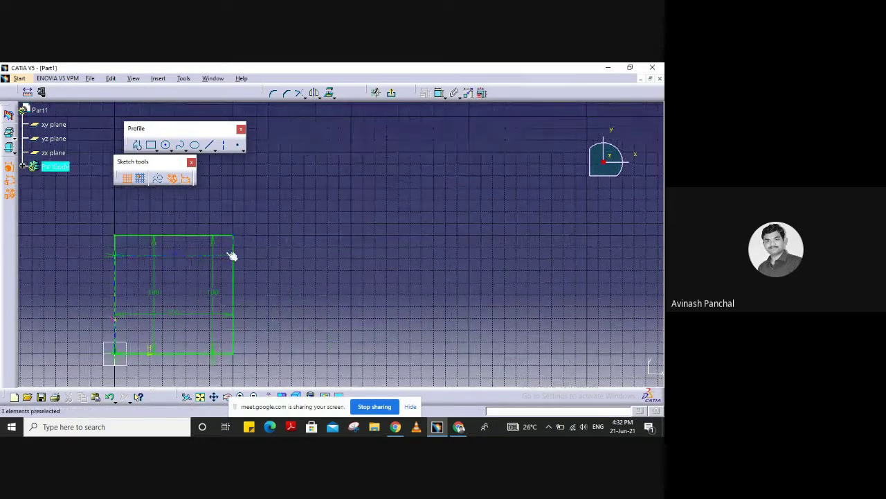
left_click(137, 145)
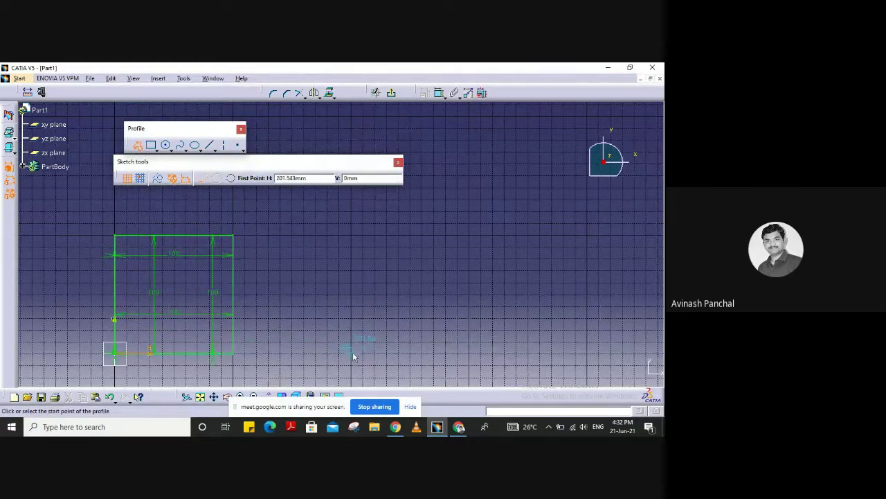
left_click(353, 351)
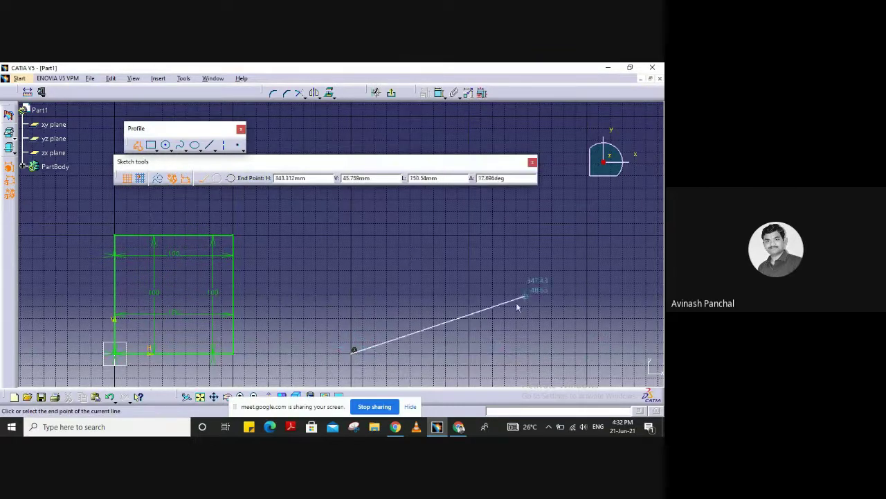
left_click(471, 352)
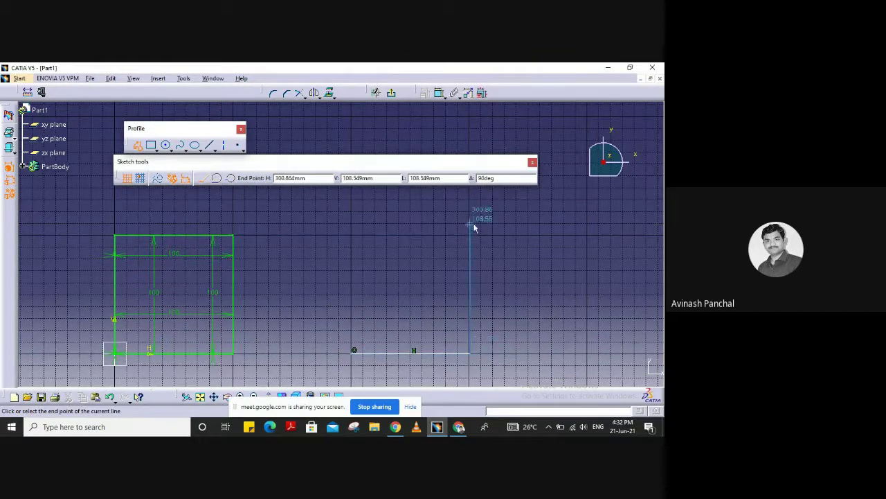
left_click(471, 234)
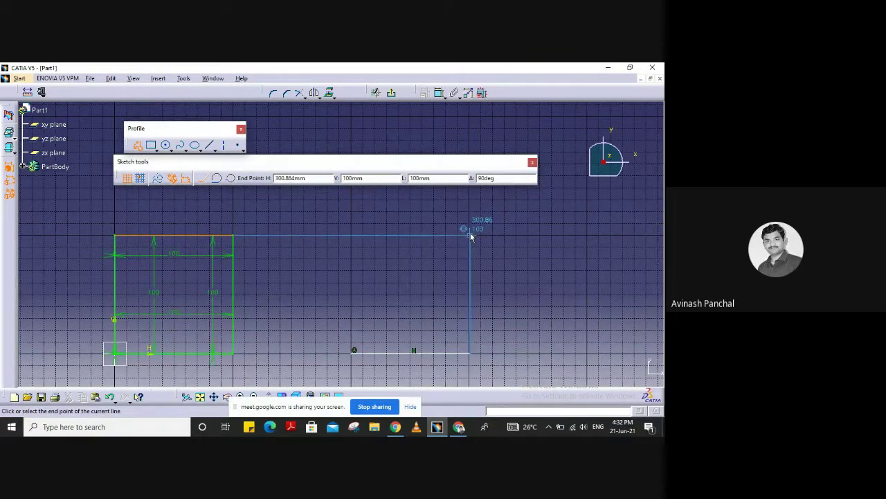
left_click(351, 236)
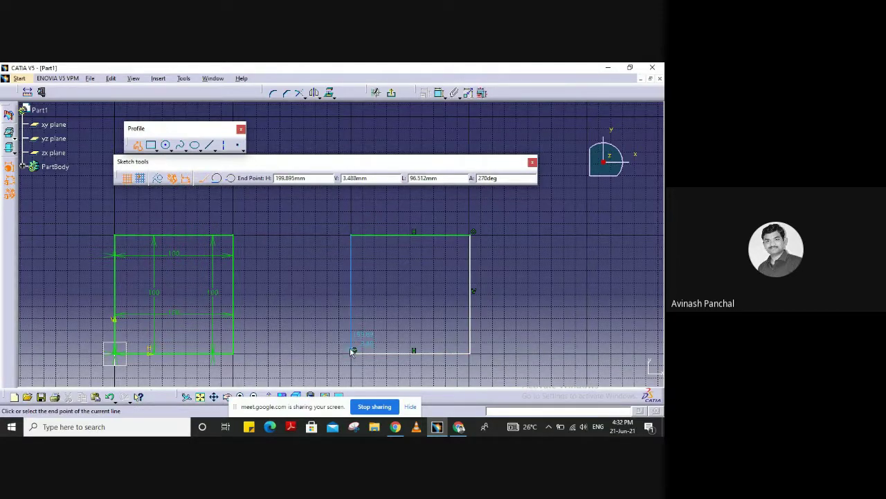
left_click(355, 351)
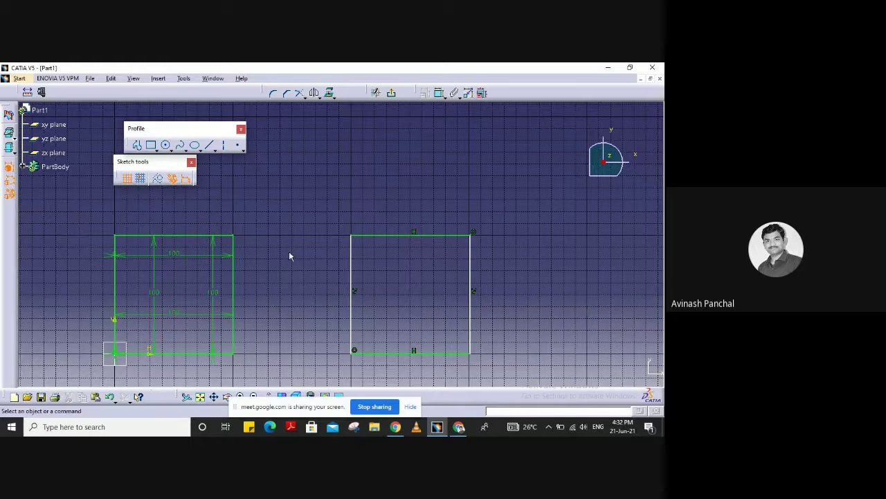
- Widen the second profile by moving its right and left vertical edges outward
mouse_move(475, 304)
left_mouse_down()
mouse_move(587, 312)
mouse_move(483, 303)
mouse_move(556, 307)
mouse_move(512, 295)
left_mouse_up()
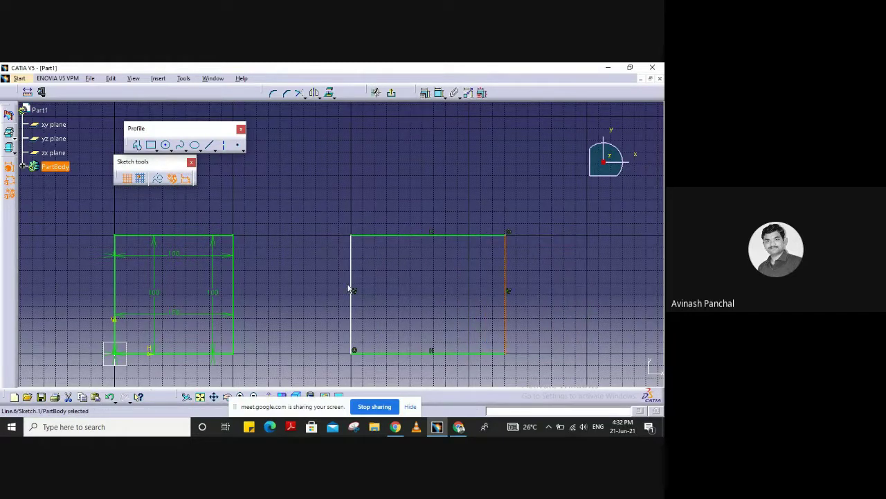
left_click(350, 290)
left_click_drag(356, 304, 344, 307)
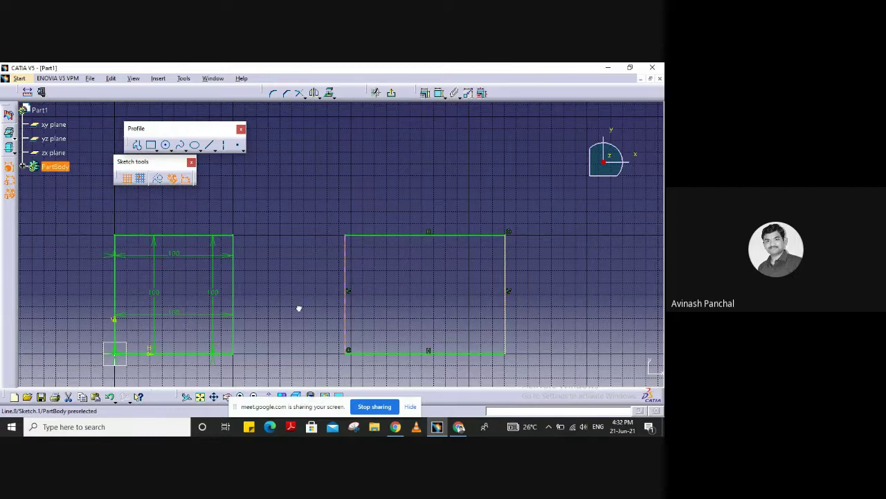
left_click(384, 289)
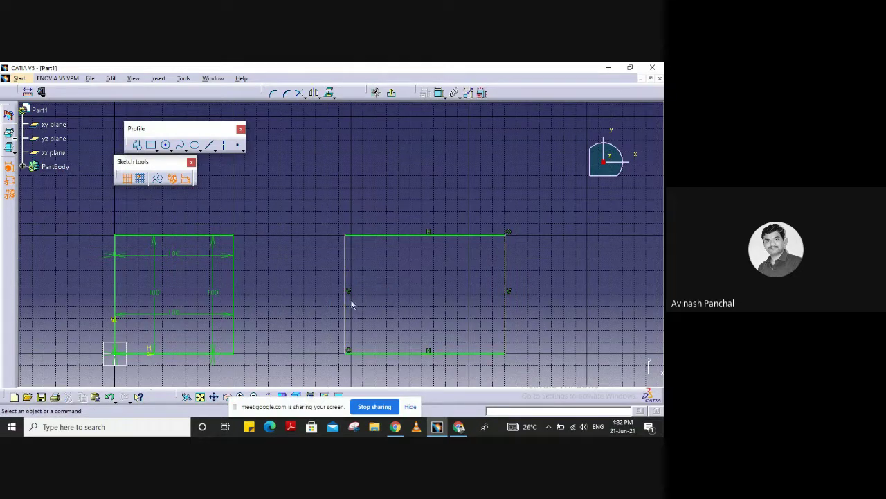
- Try moving the second profile's left edge across the first square, and undo that move
left_click_drag(349, 303, 212, 300)
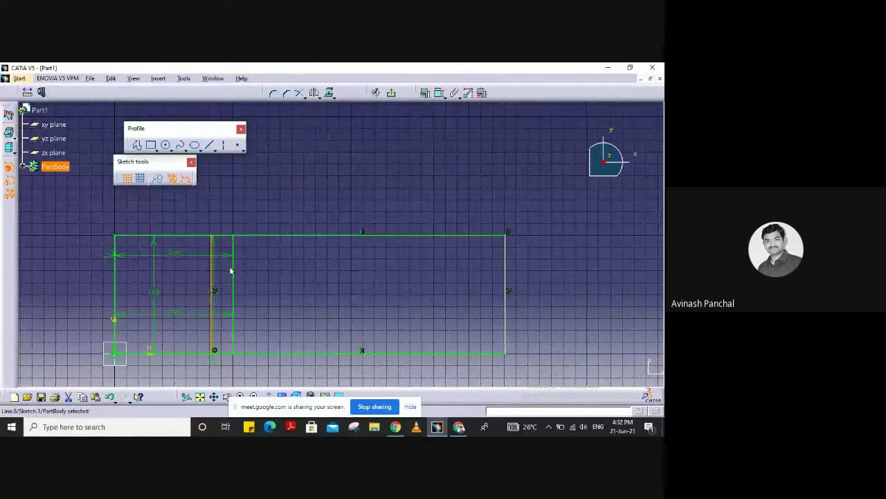
left_click(234, 273)
key("ctrl+z")
key("ctrl+z")
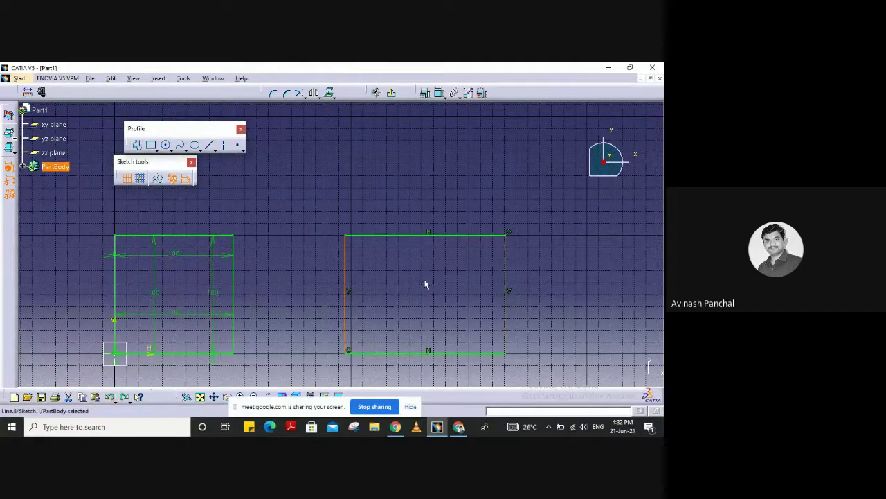
- Shift the second rectangle sideways toward the first square by its top edge
left_click(425, 288)
left_click(504, 282)
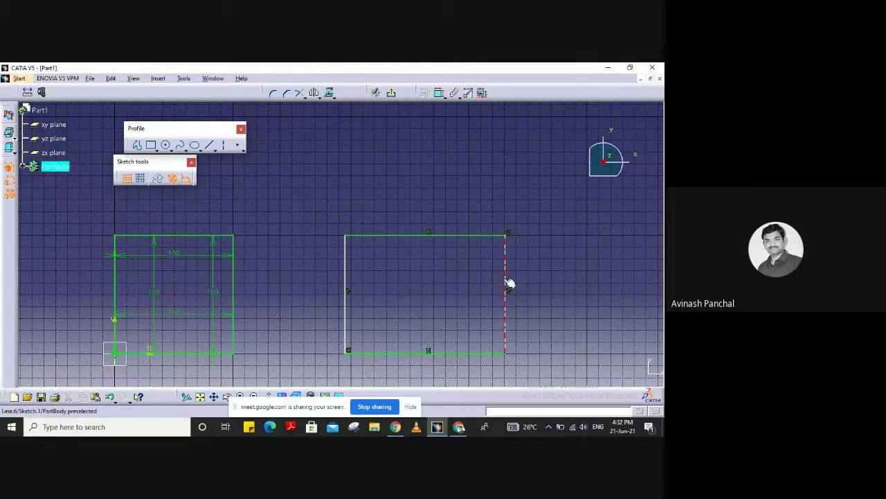
left_click(346, 300)
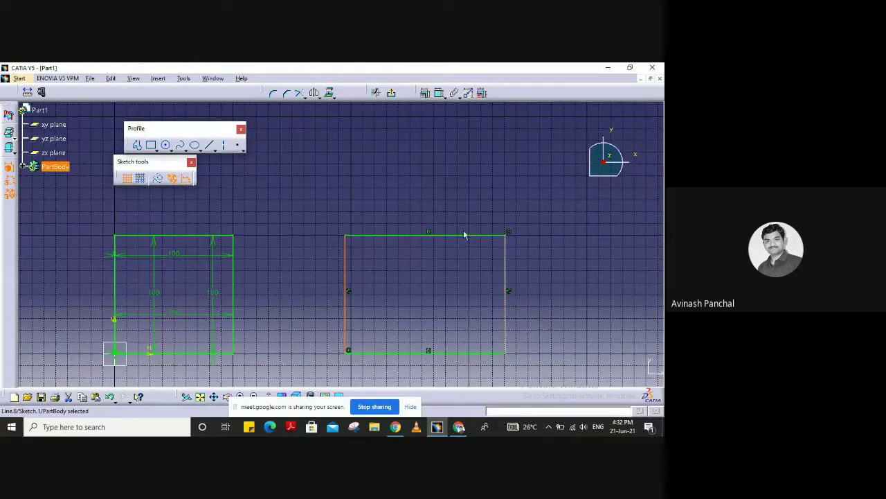
left_click_drag(465, 235, 438, 257)
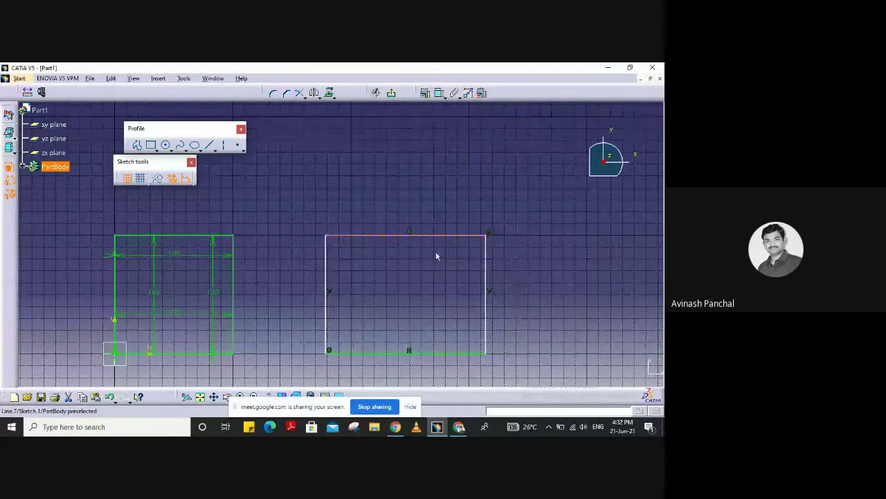
- Try deleting the coincidence constraint between the second rectangle's top edge and the first square's top edge, and restore it
left_click(488, 232)
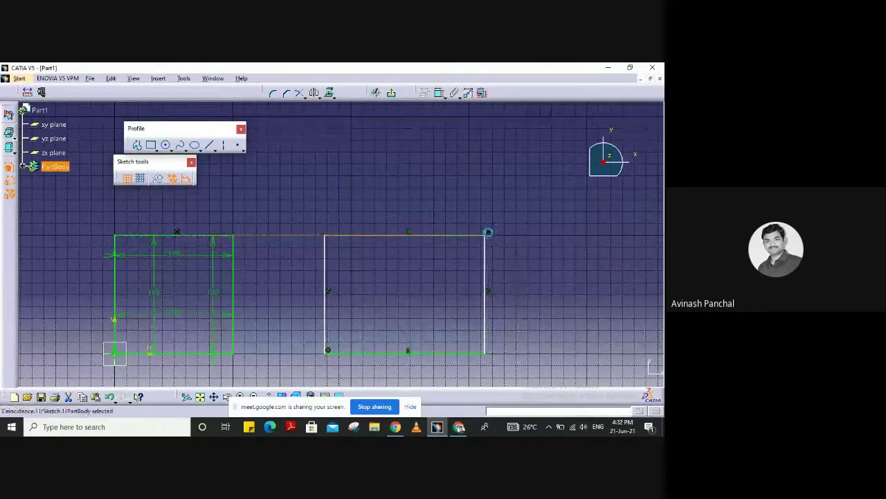
left_click(177, 234)
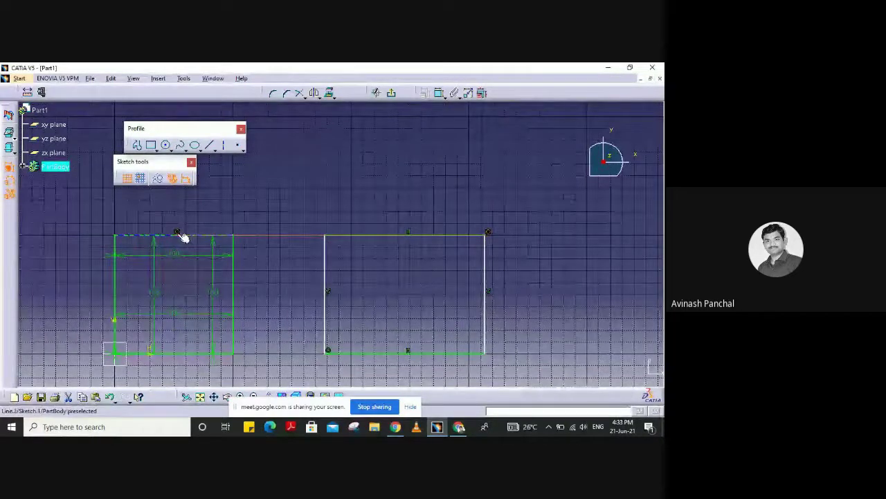
mouse_move(443, 235)
left_mouse_down()
mouse_move(443, 184)
mouse_move(438, 262)
mouse_move(436, 233)
left_mouse_up()
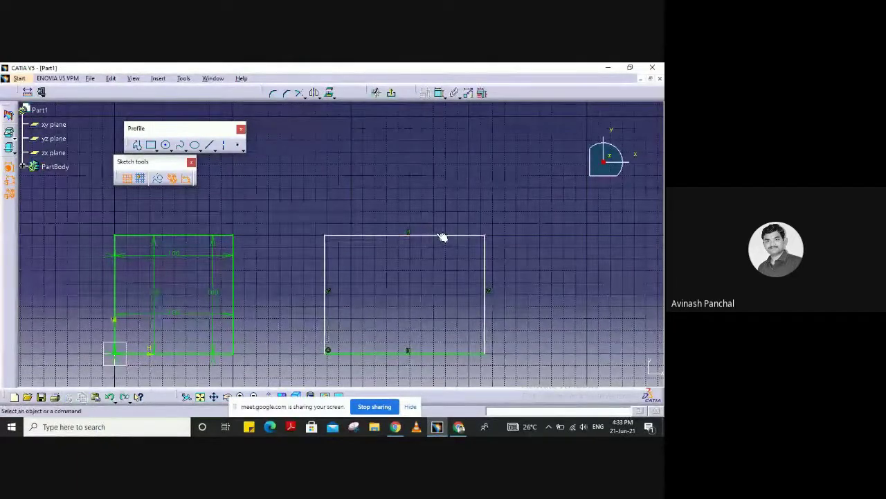
left_click(437, 233)
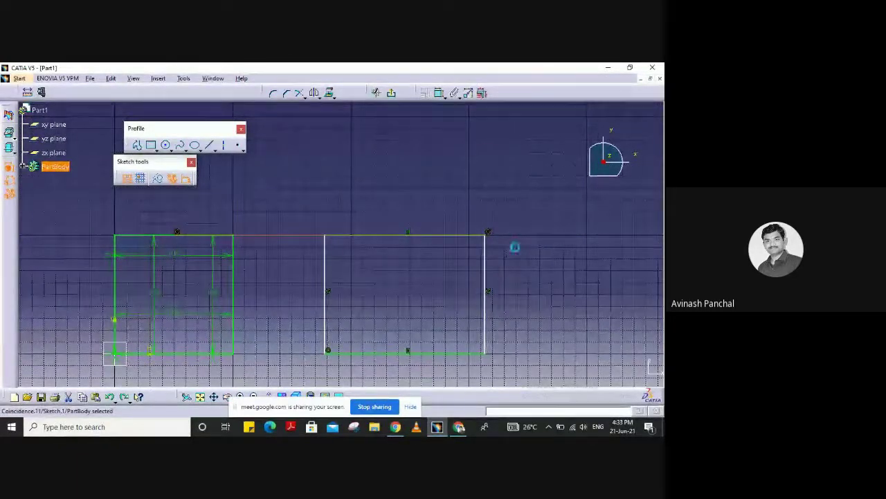
key("Delete")
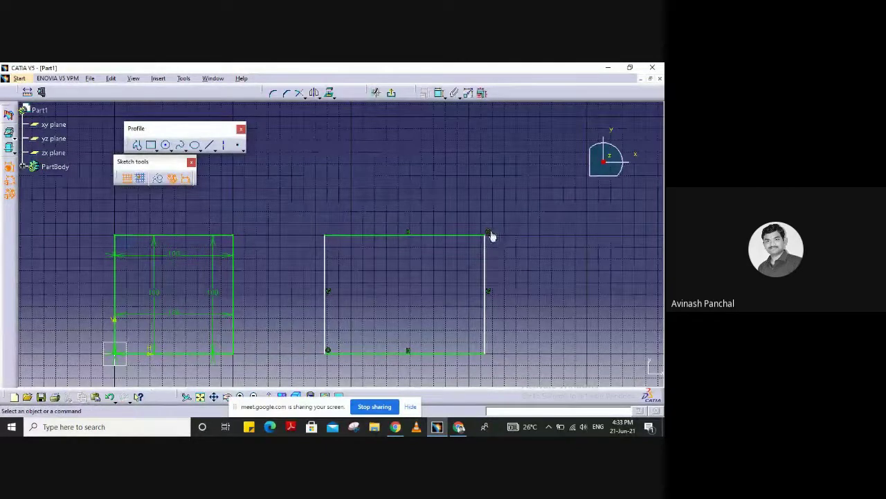
left_click(494, 236)
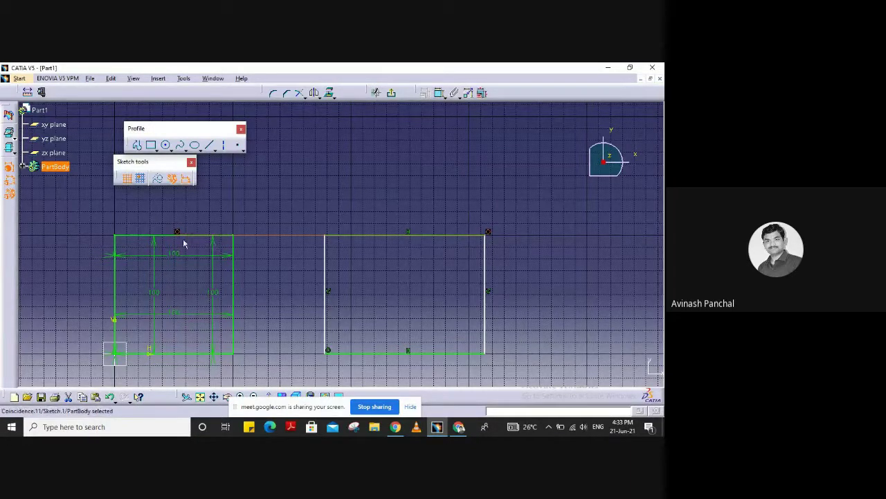
- Try moving the second rectangle's top and bottom edges to test their freedom of movement
left_click_drag(415, 233, 452, 147)
left_click(427, 236)
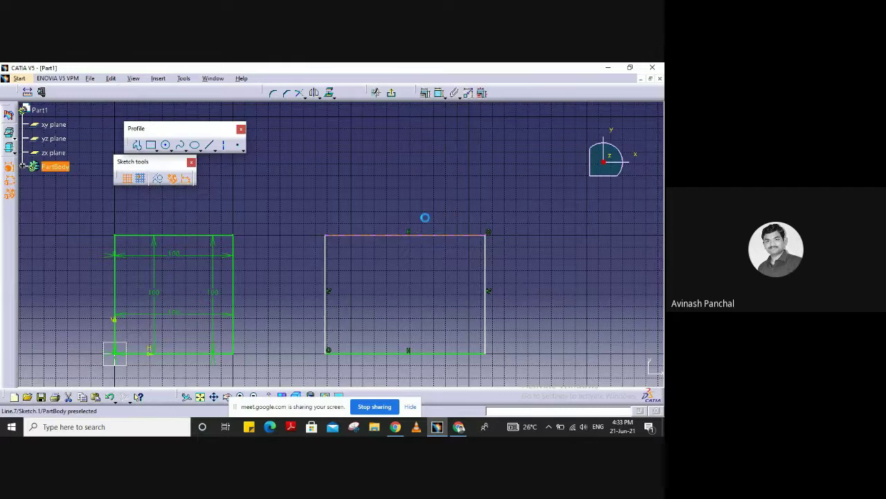
mouse_move(424, 260)
left_mouse_down()
mouse_move(408, 257)
mouse_move(392, 283)
mouse_move(413, 293)
mouse_move(475, 293)
mouse_move(358, 294)
mouse_move(453, 309)
mouse_move(437, 360)
mouse_move(430, 336)
left_mouse_up()
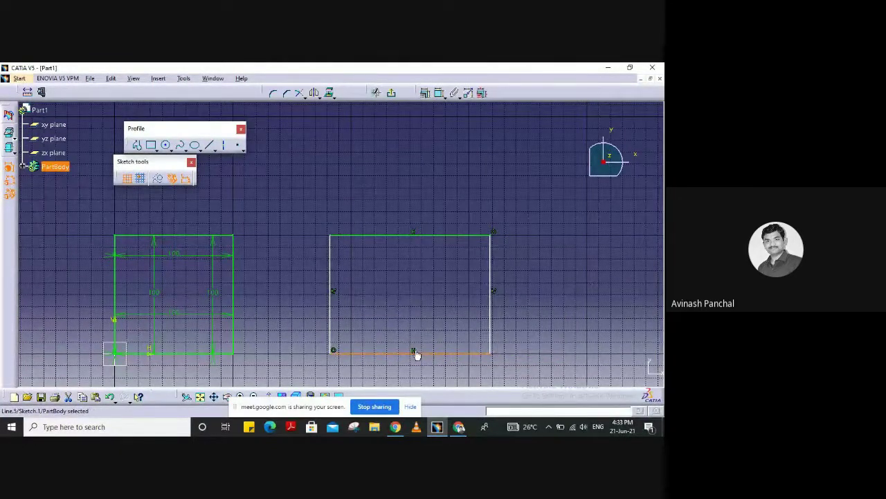
- Examine which elements the second rectangle's horizontal, parallelism and coincidence constraint symbols refer to
left_click(414, 349)
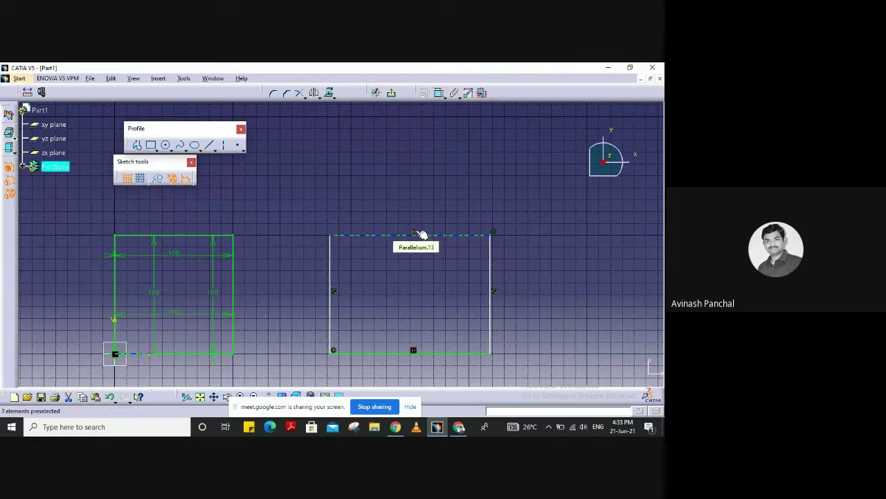
left_click(150, 350)
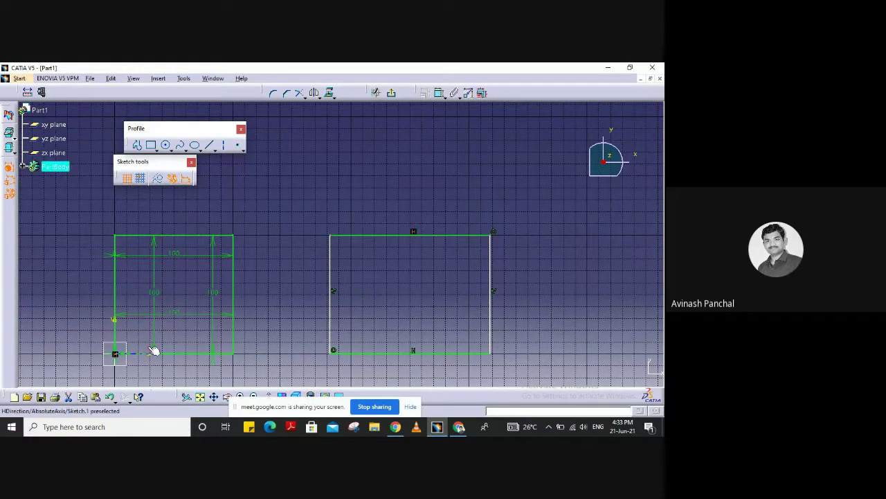
left_click(171, 237)
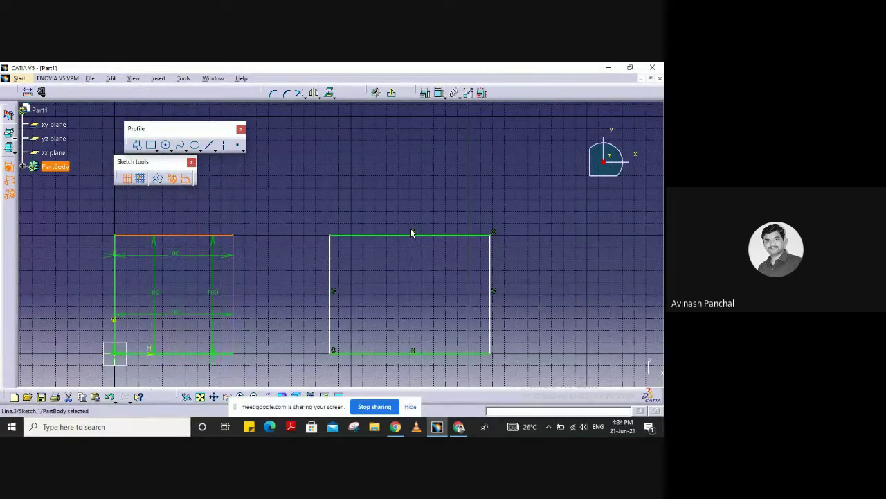
left_click(494, 234)
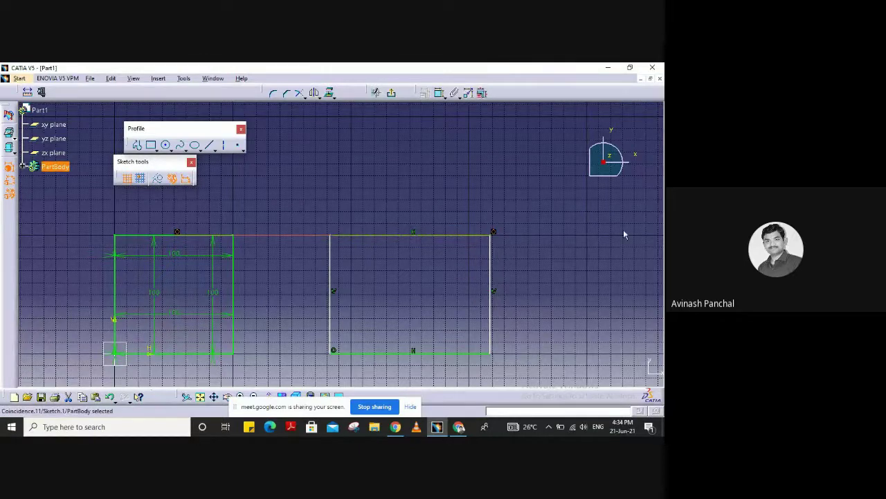
left_click(333, 346)
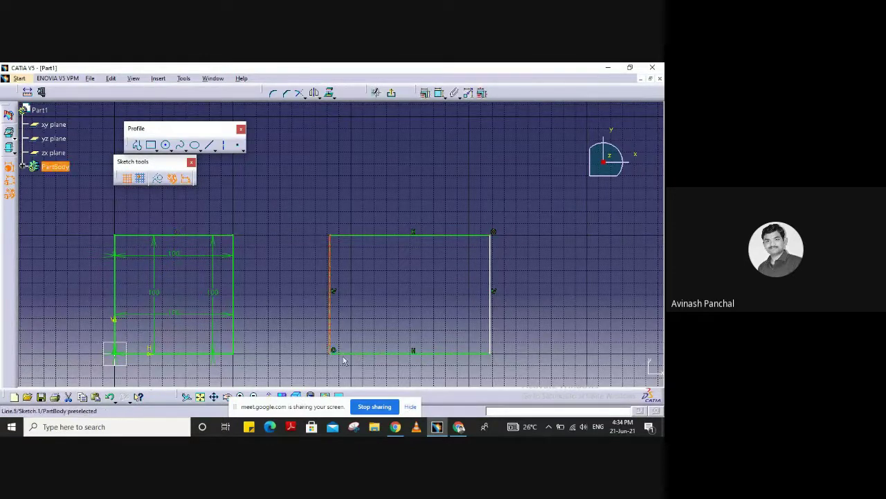
left_click(340, 356)
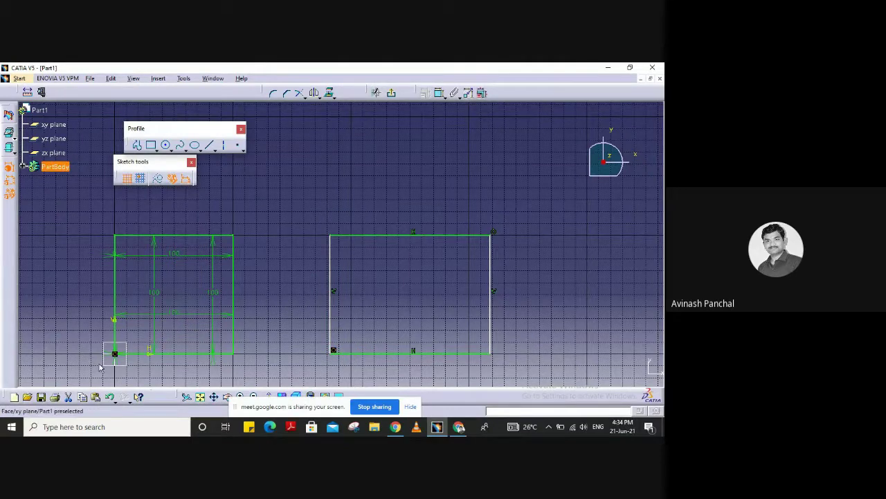
left_click(333, 351)
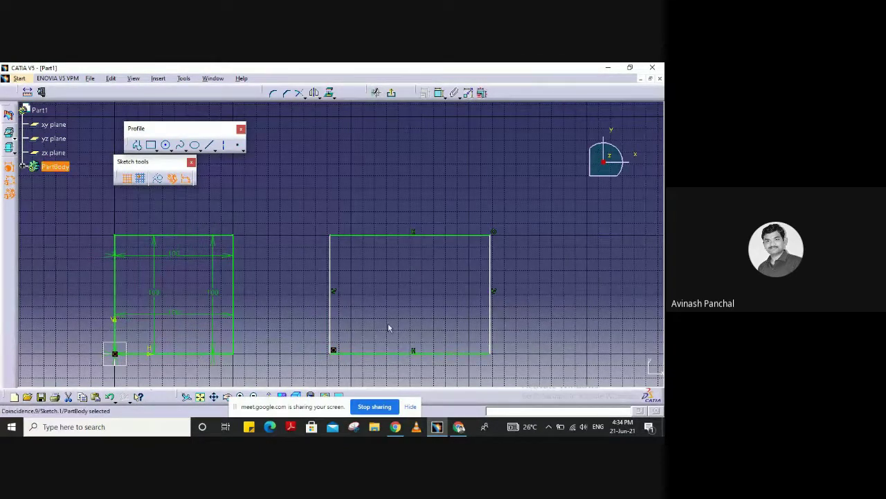
- Narrow the second rectangle slightly by moving its left vertical edge inward
left_click(564, 322)
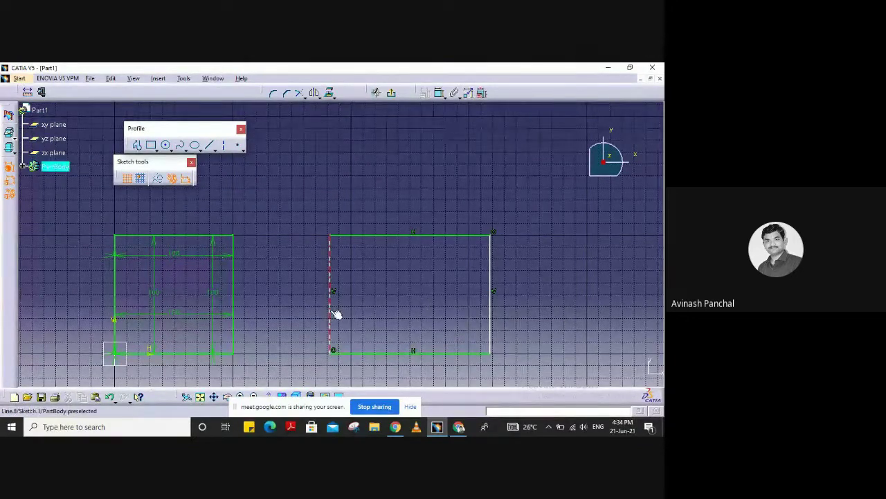
mouse_move(335, 313)
left_mouse_down()
mouse_move(348, 311)
mouse_move(341, 312)
left_mouse_up()
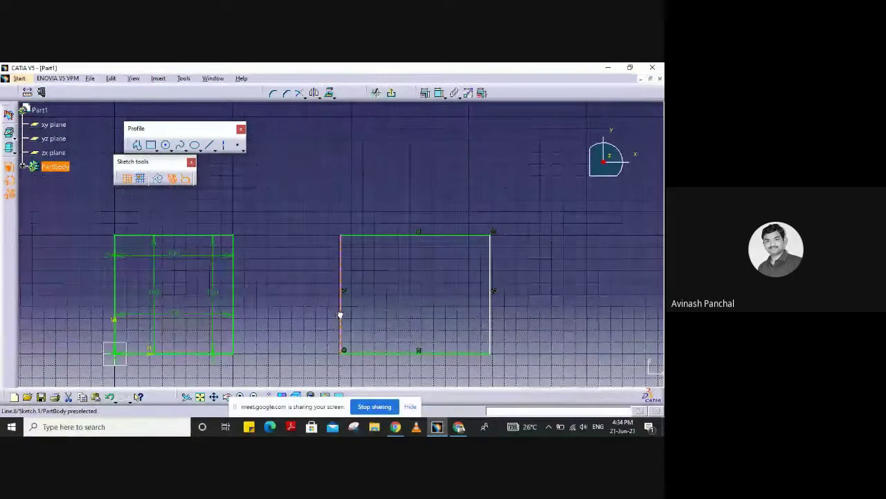
left_click(440, 312)
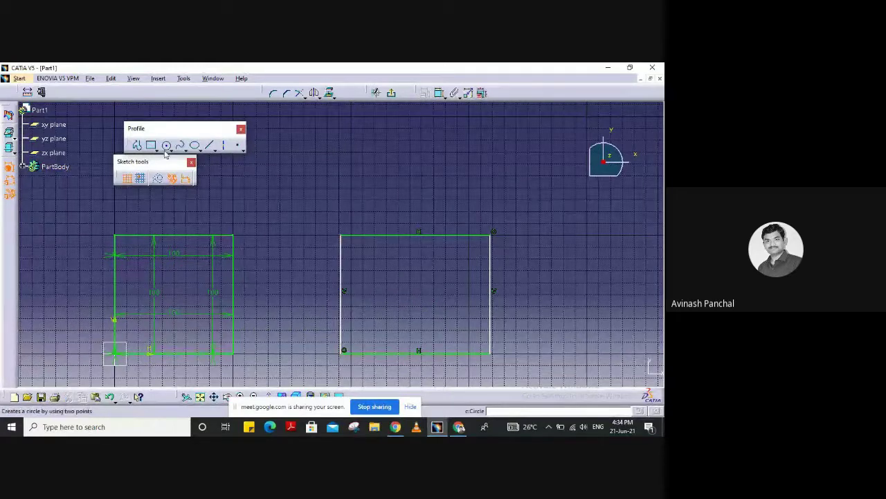
- Undock the Constraint toolbar and place it above the second rectangle in the sketch
left_click_drag(420, 92, 392, 168)
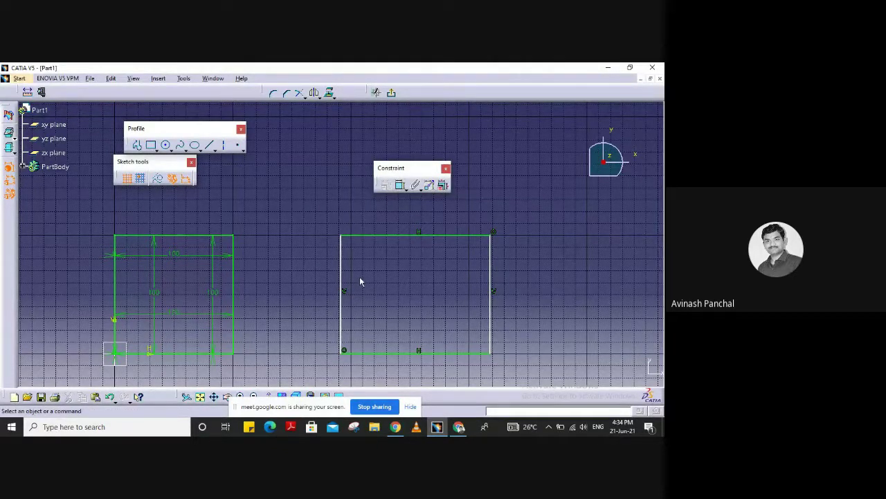
left_click(341, 281)
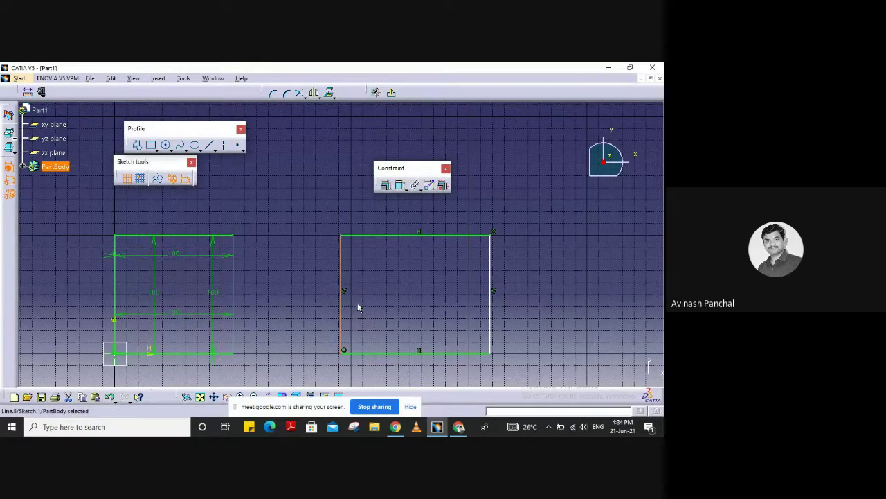
left_click(378, 285)
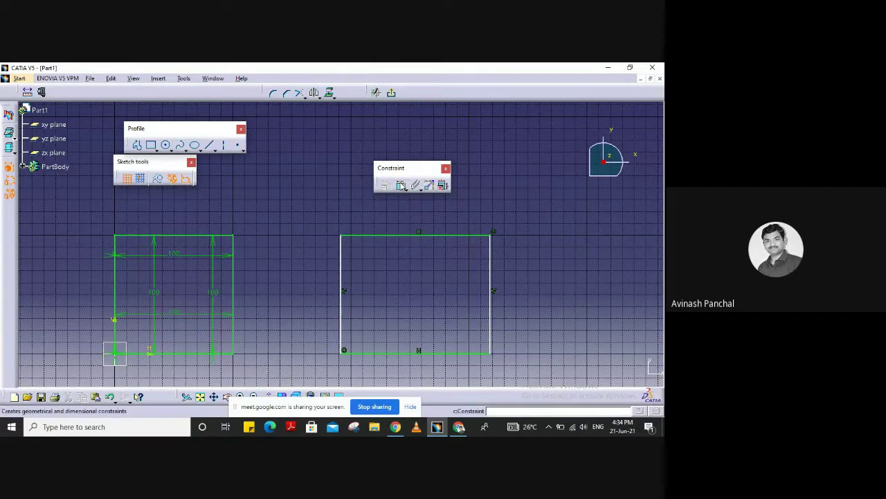
left_click(407, 191)
left_click(416, 204)
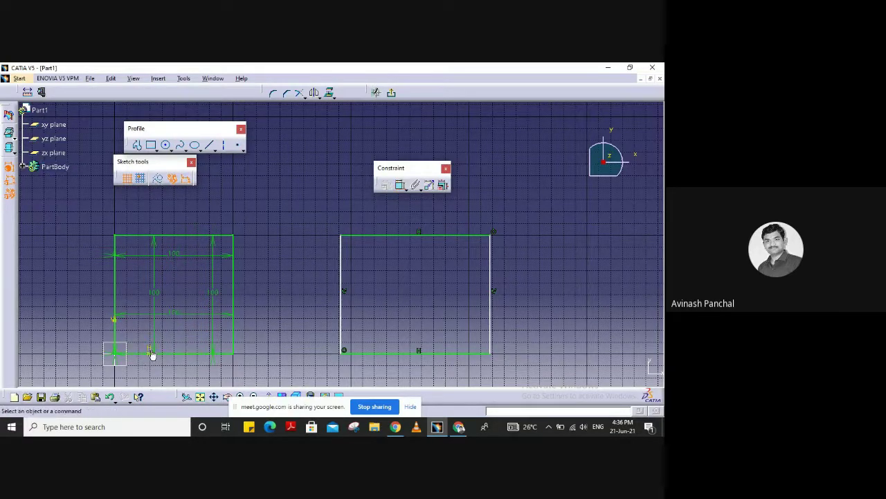
left_click(148, 355)
left_click(115, 324)
- Dimension the gap between the square's right edge and the second rectangle's left edge, and remove the square's lower width dimension
left_click(400, 186)
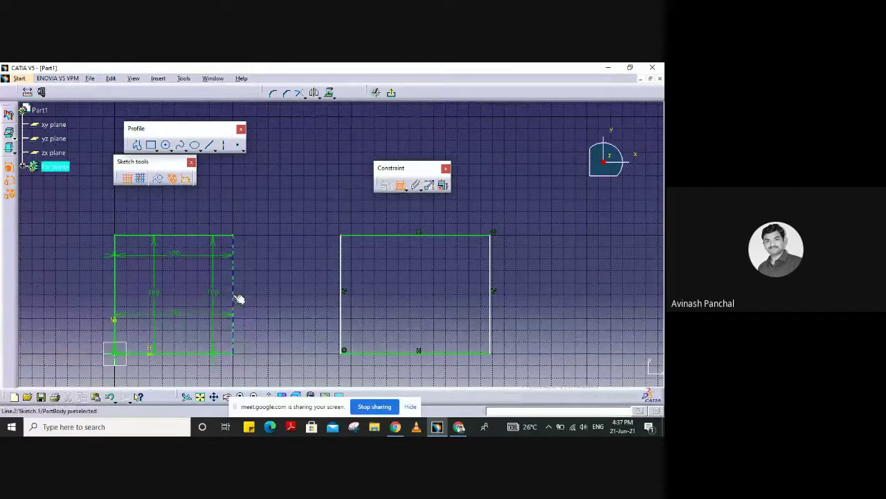
left_click(238, 296)
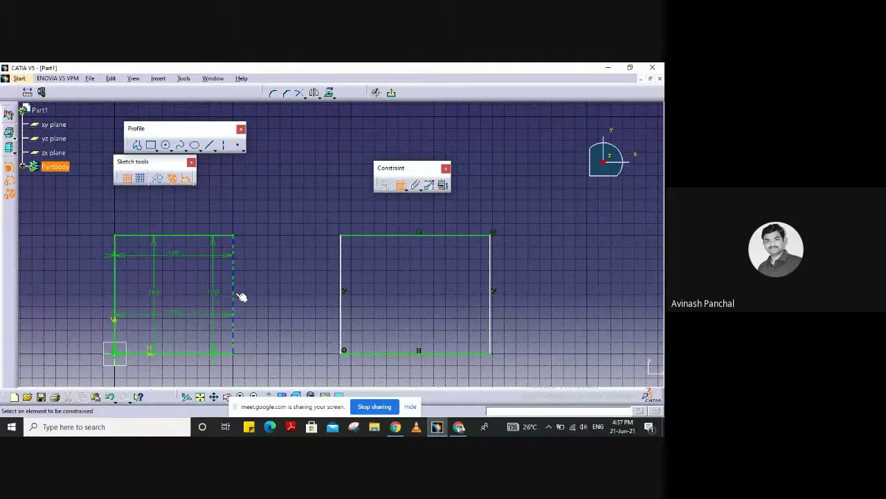
left_click(345, 316)
left_click(296, 318)
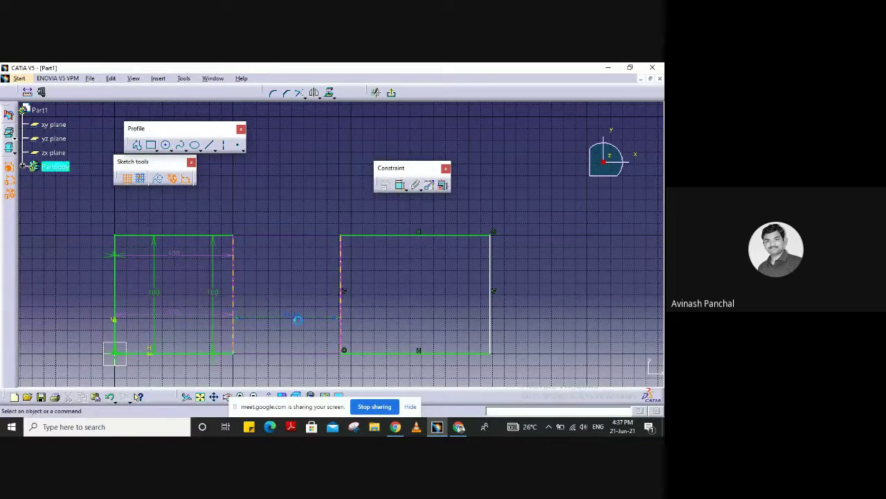
left_click(182, 312)
left_click(258, 382)
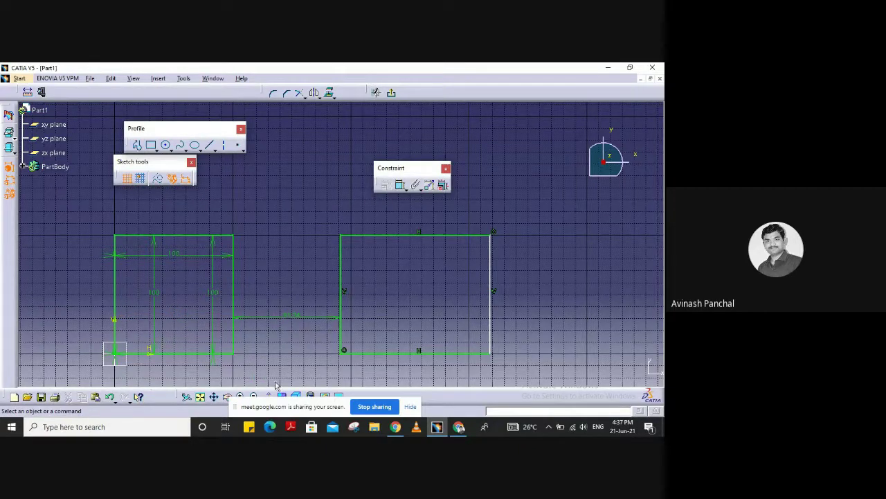
- Delete the dimension between the two profiles and restore the first square's removed lower width dimension
left_click(296, 319)
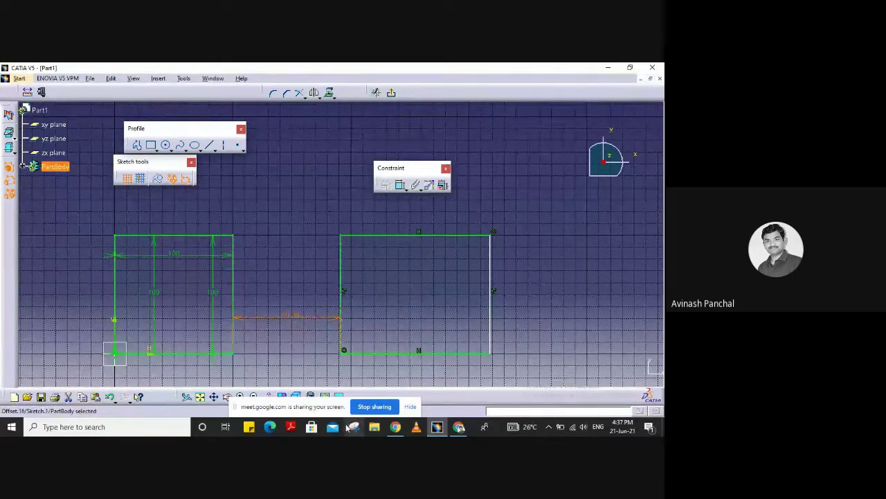
key("Delete")
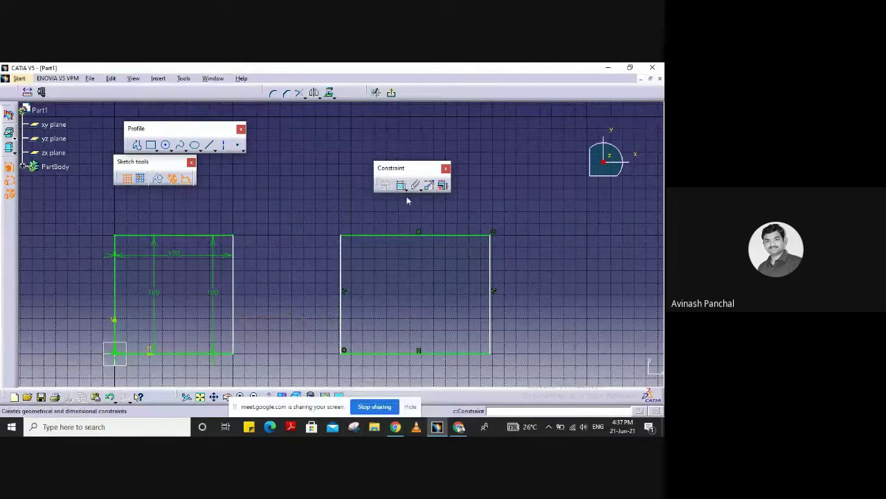
key("ctrl+z")
key("Delete")
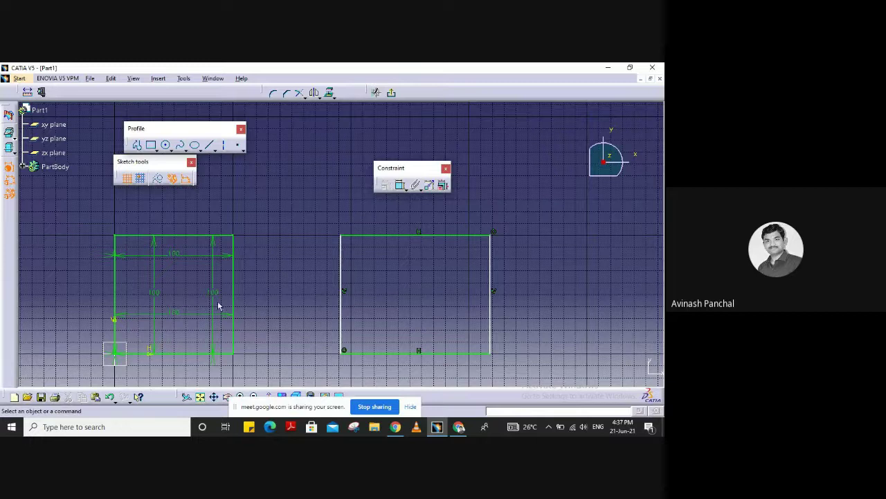
left_click(233, 279)
left_click(203, 236)
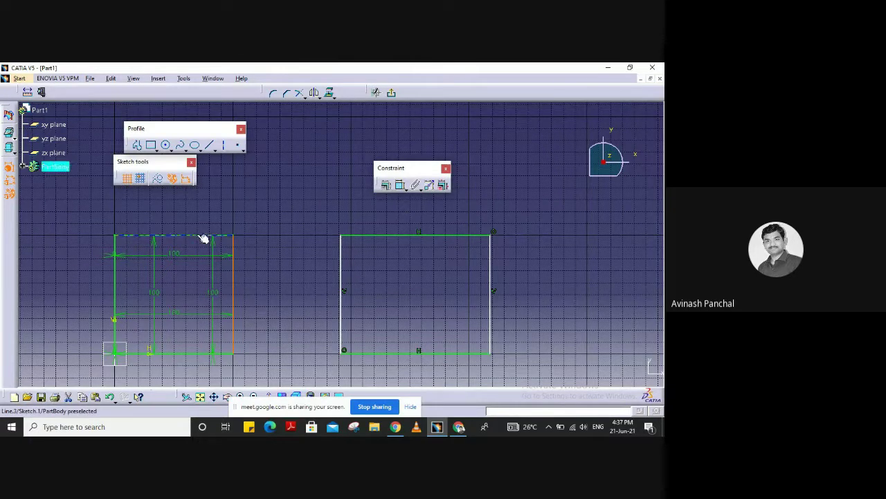
left_click(235, 291)
- Dimension the distance from the sketch's vertical axis to the second rectangle's left edge, placing it below the profiles
left_click(114, 318)
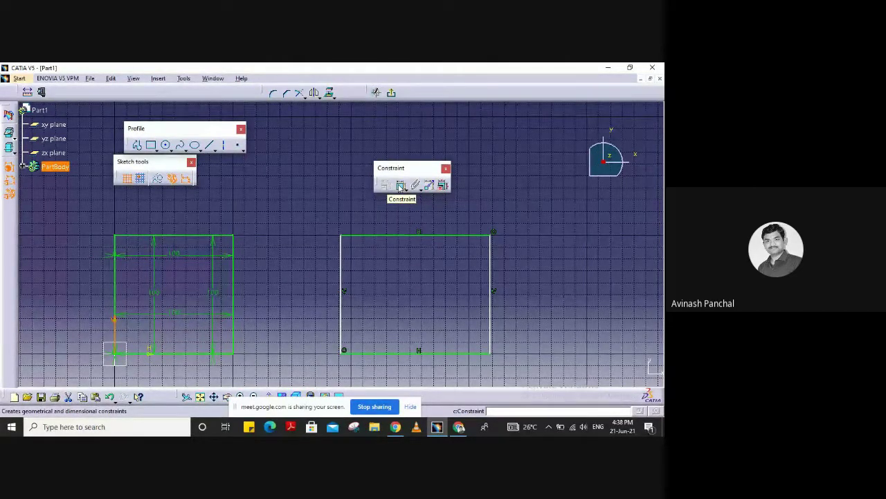
left_click(400, 186)
left_click(118, 322)
left_click(344, 311)
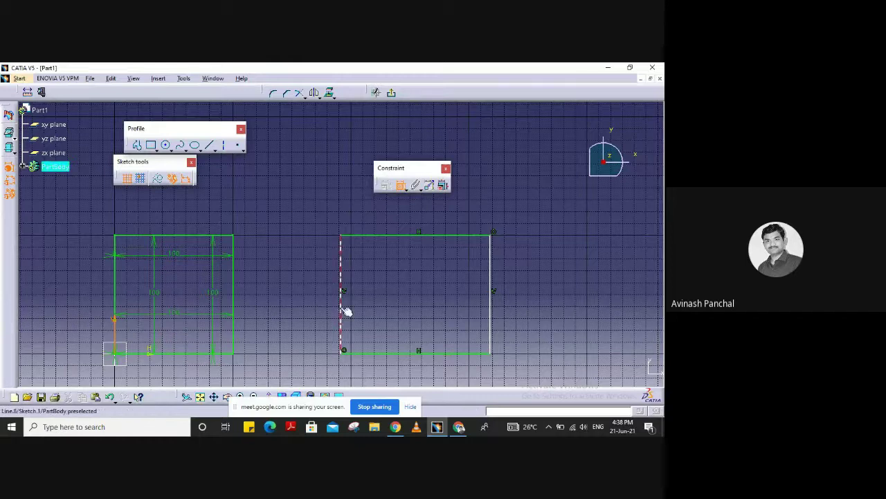
left_click(266, 362)
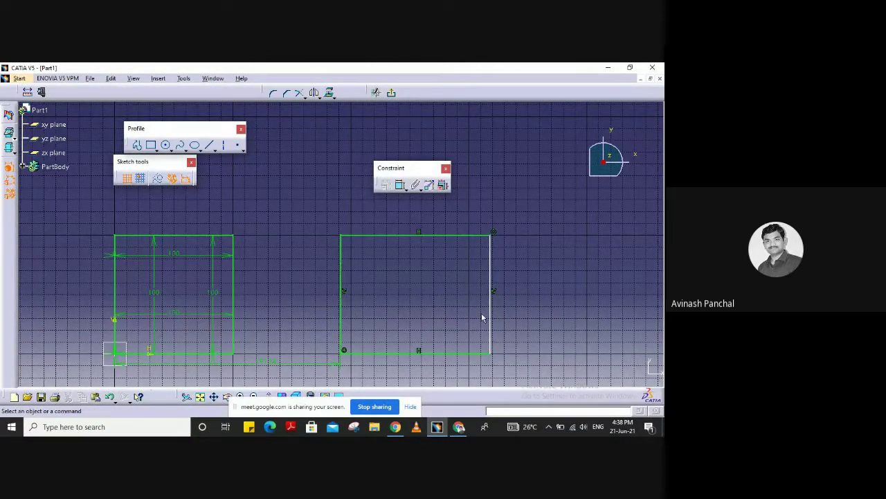
- Dimension the second rectangle's width between its two vertical edges and set it to 100 mm
left_click(399, 185)
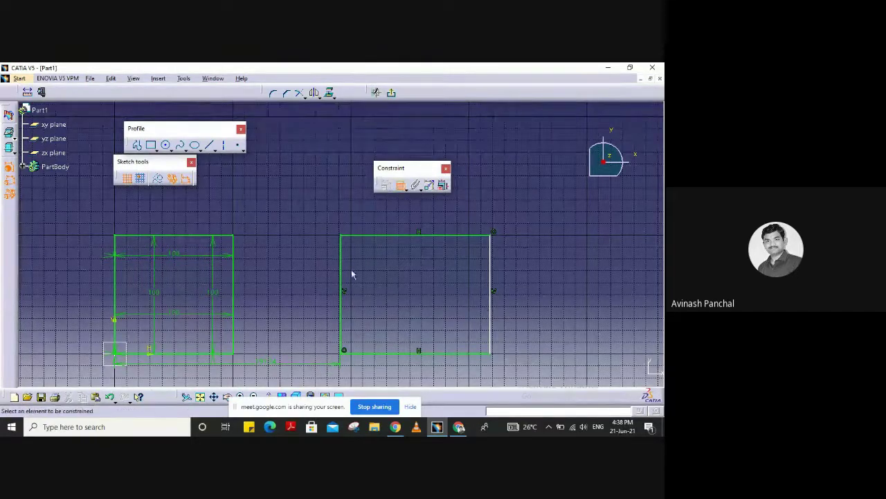
left_click(342, 277)
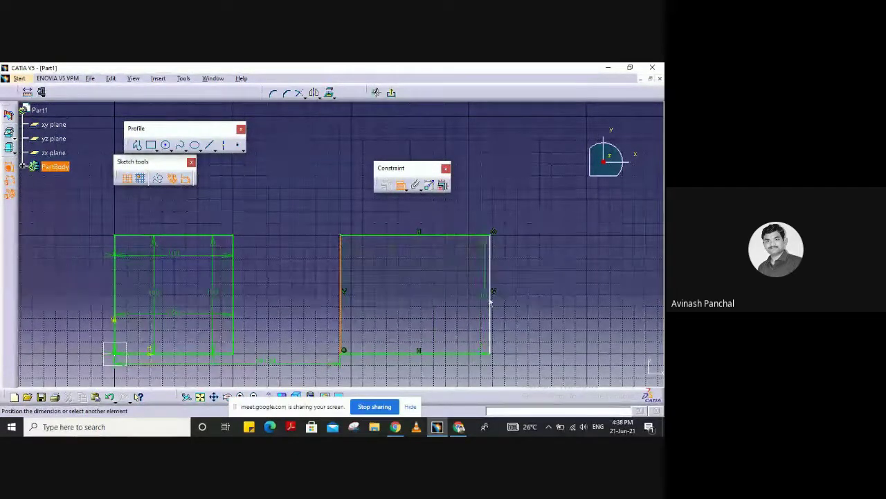
left_click(491, 300)
left_click(420, 300)
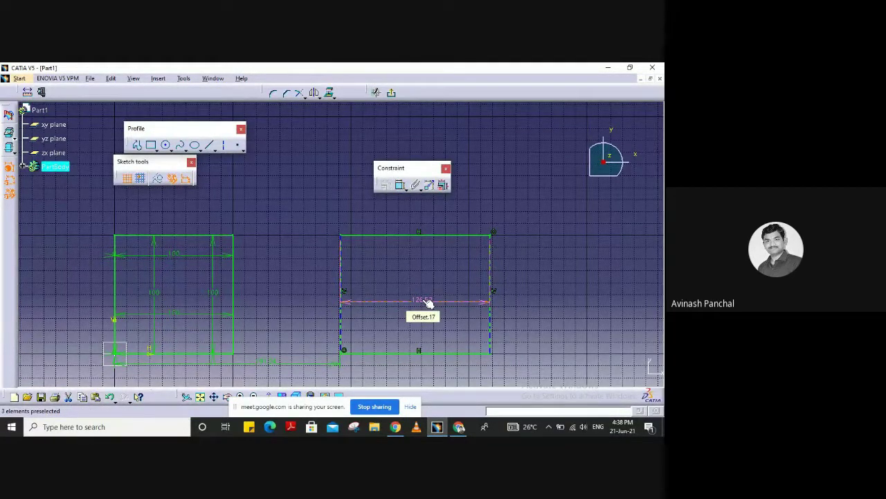
double_click(426, 302)
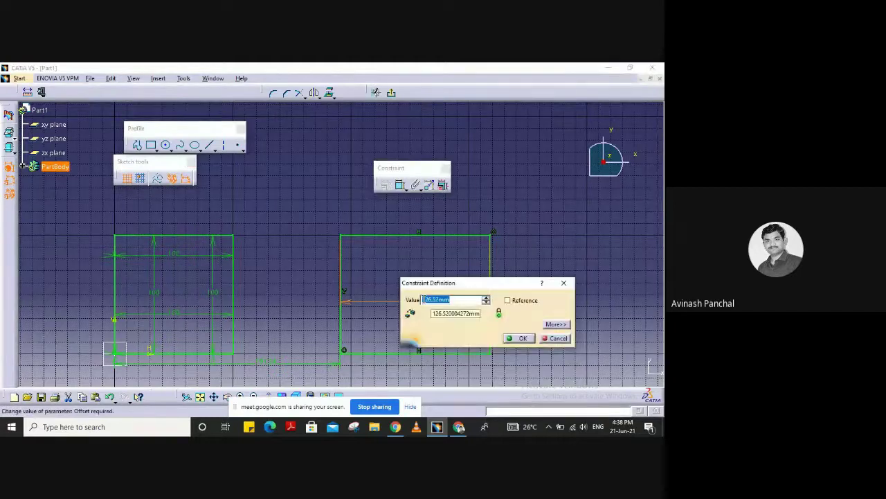
type("100")
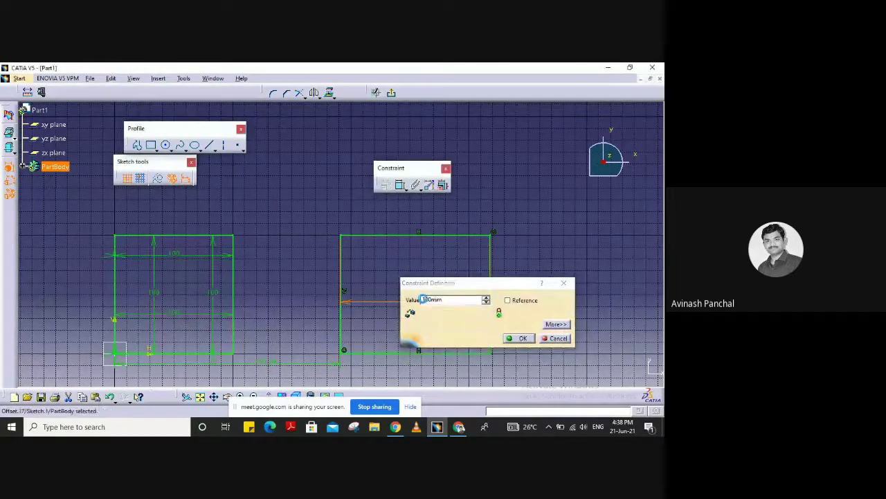
key("Return")
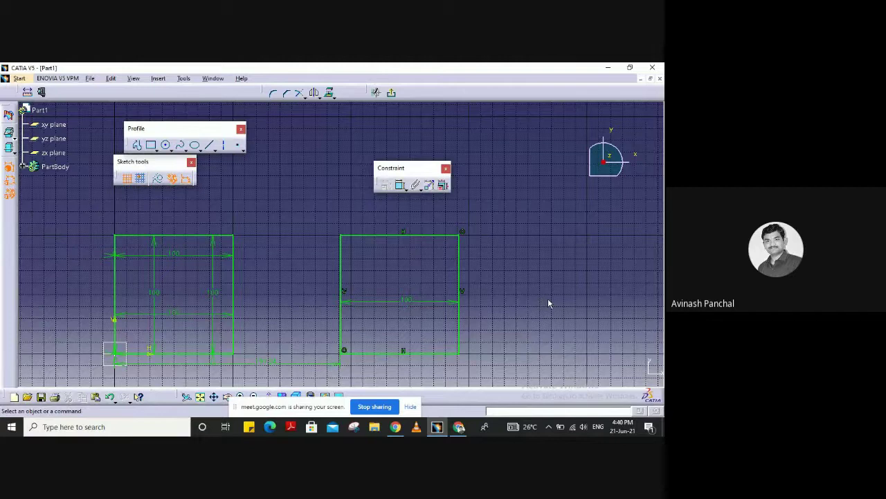
- Start the Profile command and reposition the Constraint and Sketch tools toolbars so they do not overlap
mouse_move(548, 300)
middle_mouse_down()
mouse_move(295, 302)
mouse_move(306, 284)
middle_mouse_up()
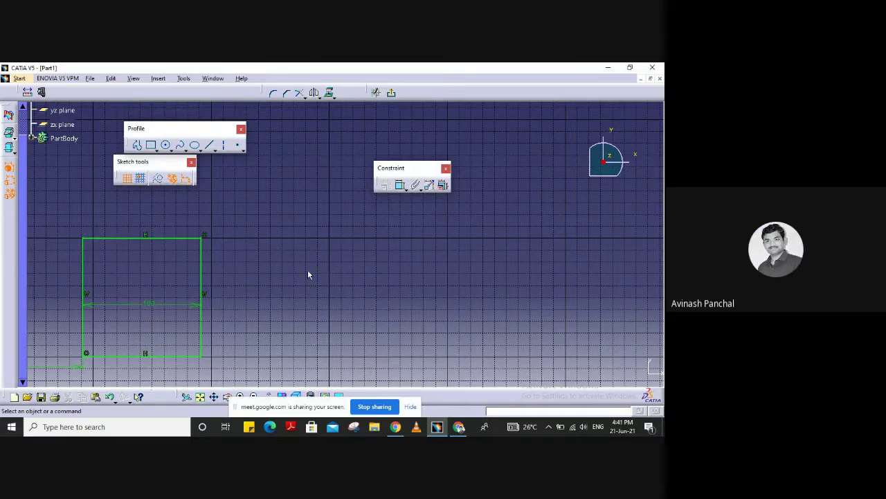
left_click(139, 145)
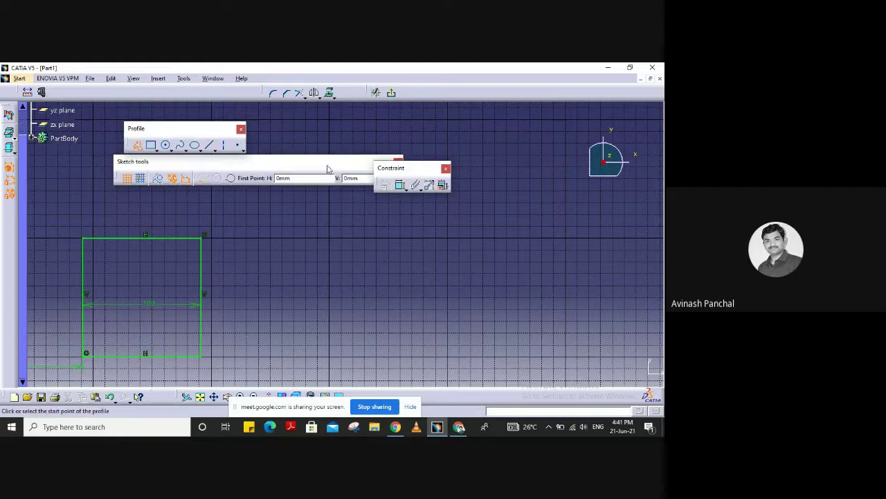
left_click_drag(402, 167, 553, 169)
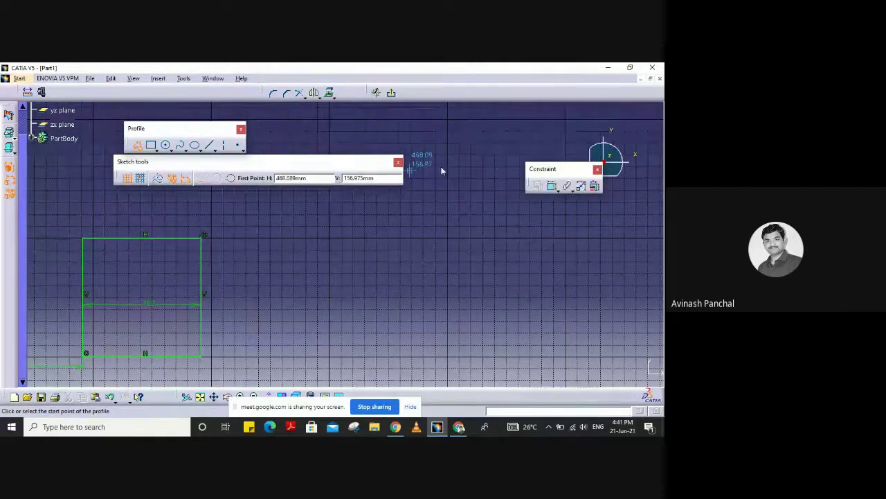
left_click_drag(305, 161, 414, 171)
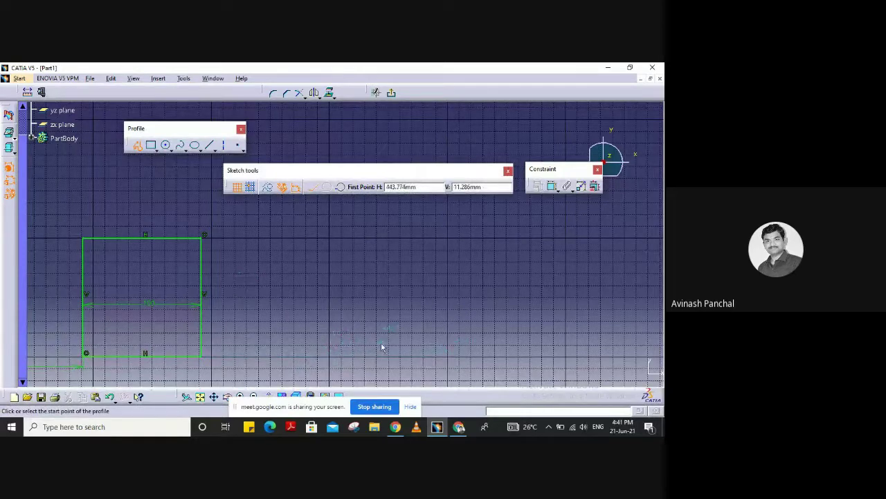
middle_click_drag(381, 346, 300, 350)
left_click(305, 357)
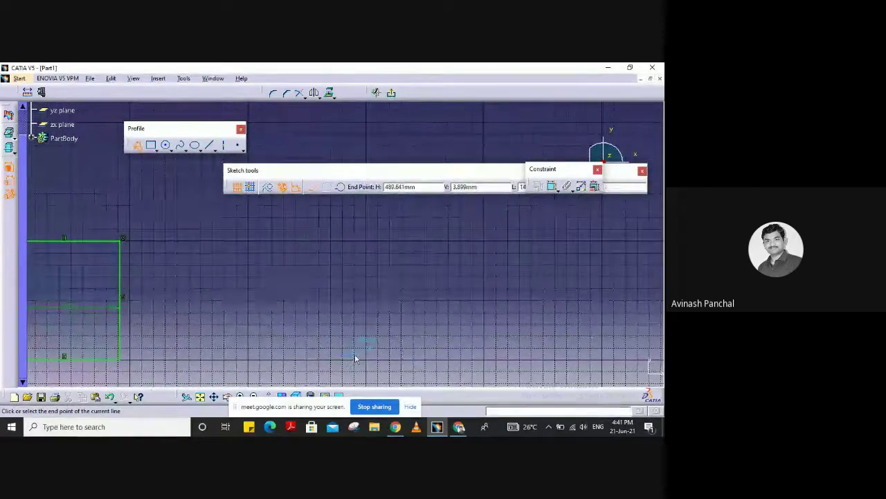
key("Escape")
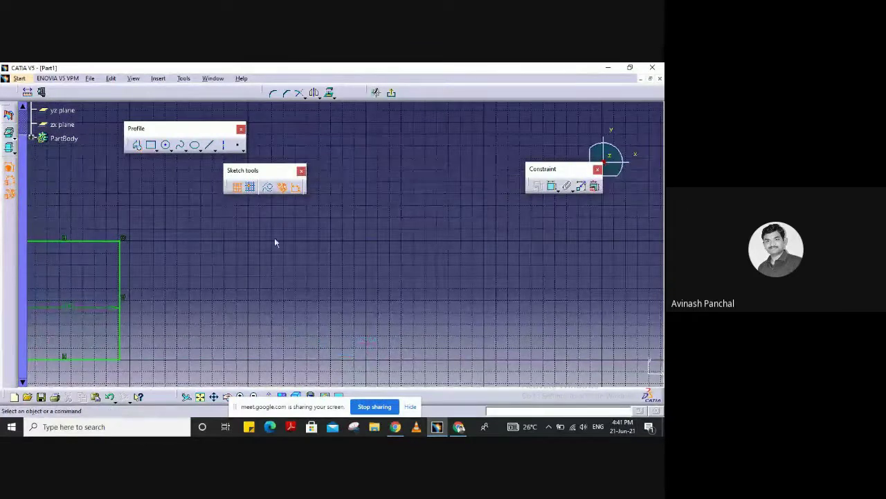
- Sketch a third closed rectangular profile about 131 mm wide and 100 mm high, aligned with the second square's bottom and top edges
left_click(138, 146)
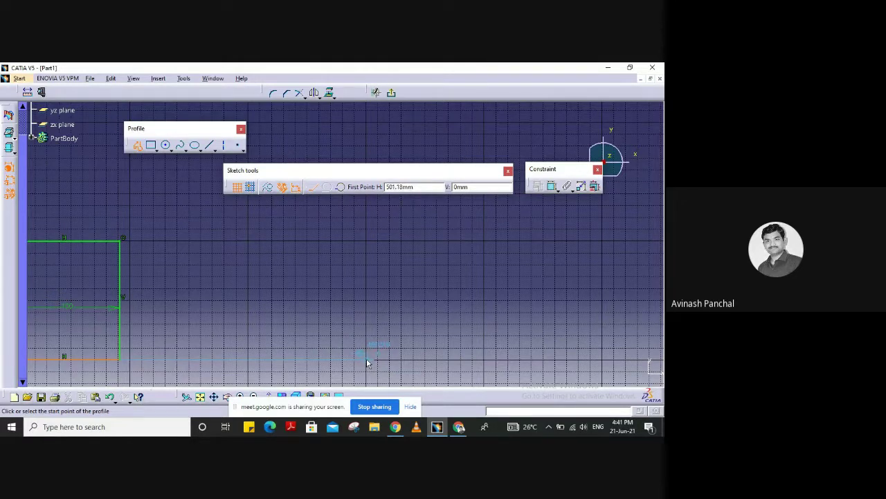
left_click(367, 357)
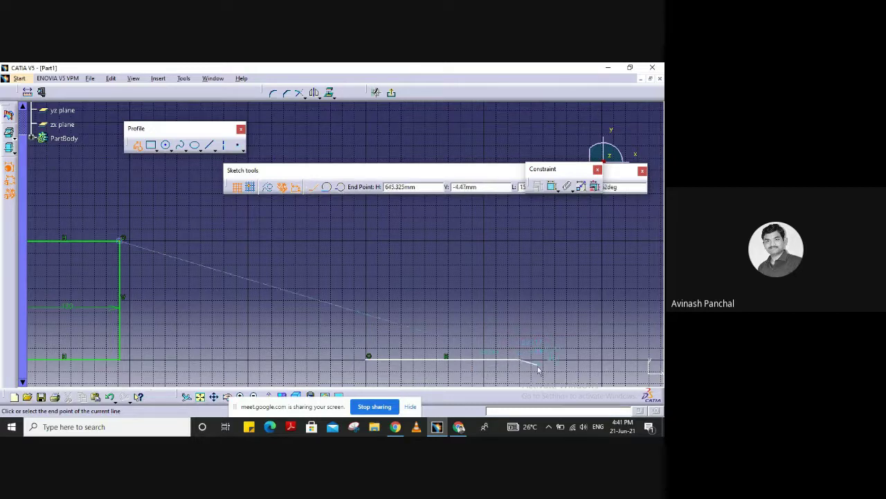
left_click(520, 358)
left_click(521, 239)
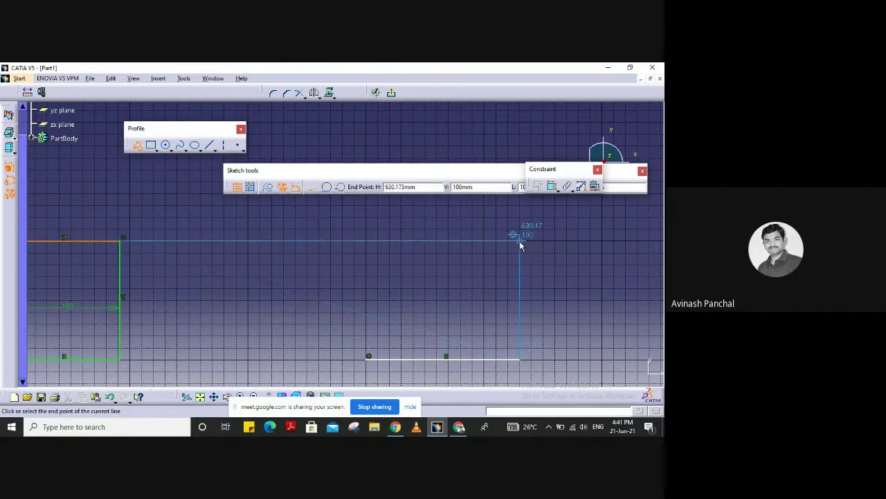
left_click(366, 241)
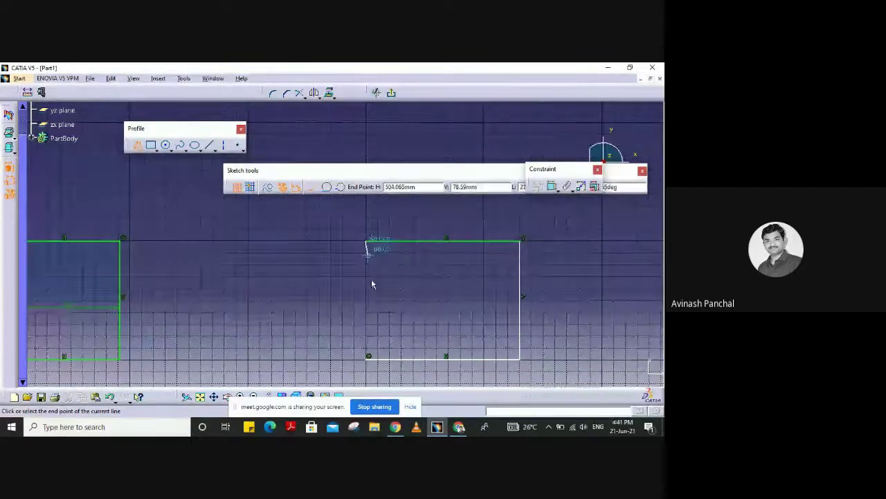
left_click(369, 357)
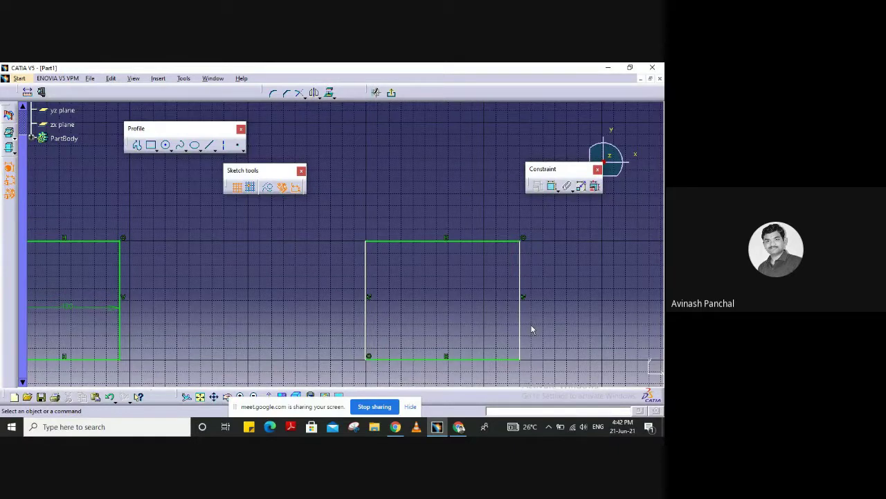
- Dimension the third rectangle's width between its two vertical edges and set it to 150 mm
left_click(552, 185)
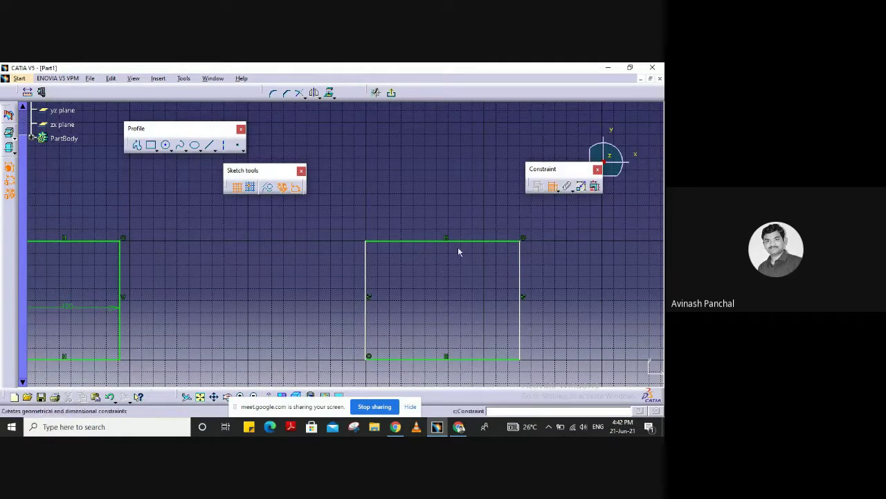
left_click(520, 308)
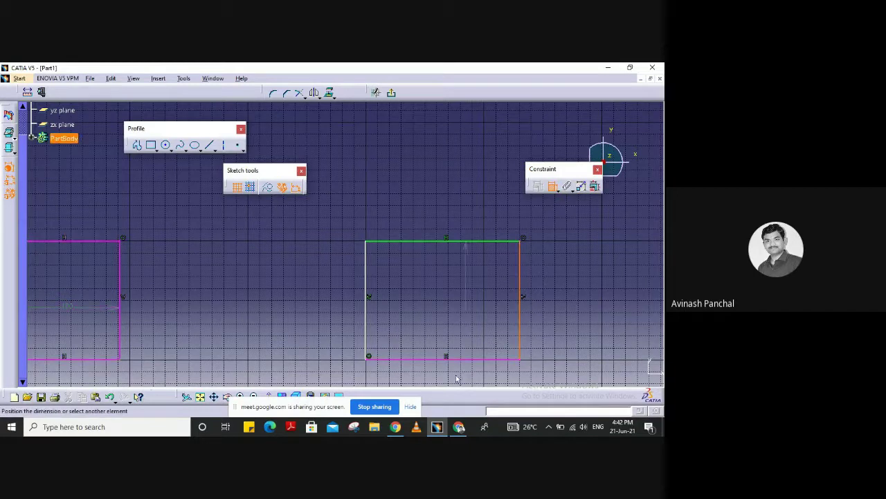
left_click(367, 321)
left_click(327, 314)
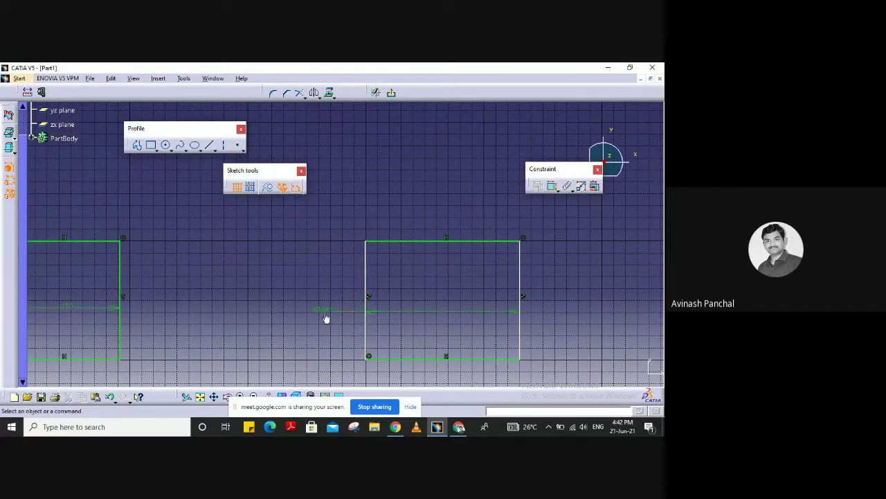
double_click(327, 312)
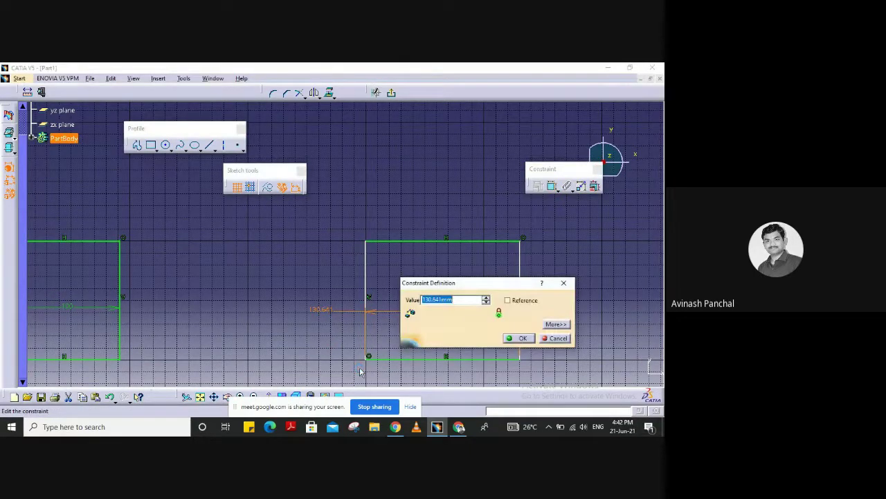
type("15")
key("Return")
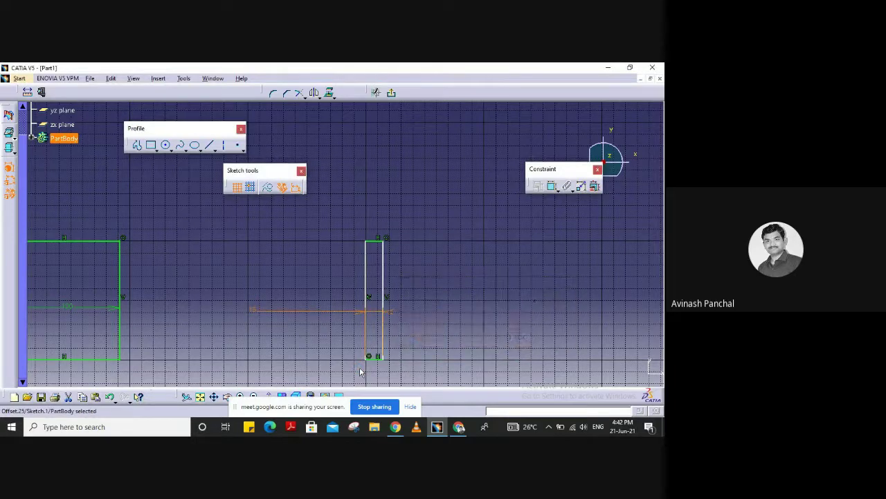
double_click(253, 308)
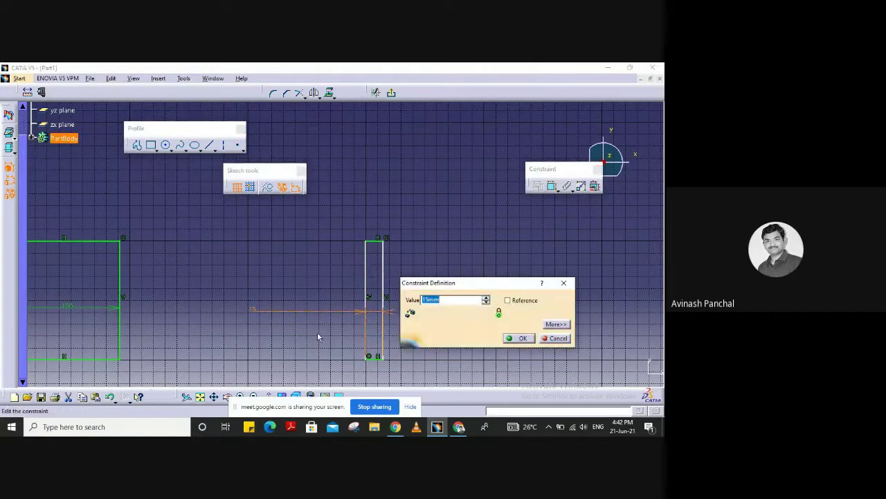
key("Return")
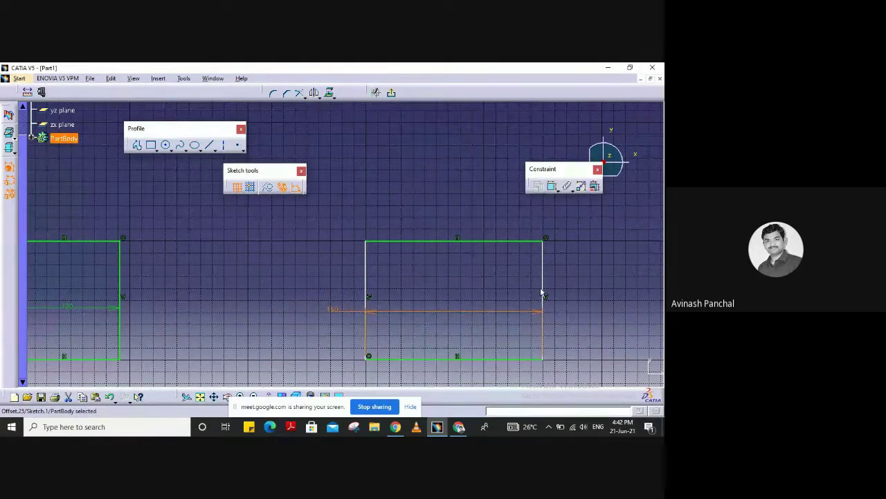
- Remove the third rectangle's top-edge coincidence with the second square and dimension its height between the two horizontal edges
mouse_move(542, 286)
left_mouse_down()
mouse_move(608, 289)
mouse_move(431, 296)
mouse_move(603, 293)
mouse_move(531, 297)
mouse_move(543, 301)
left_mouse_up()
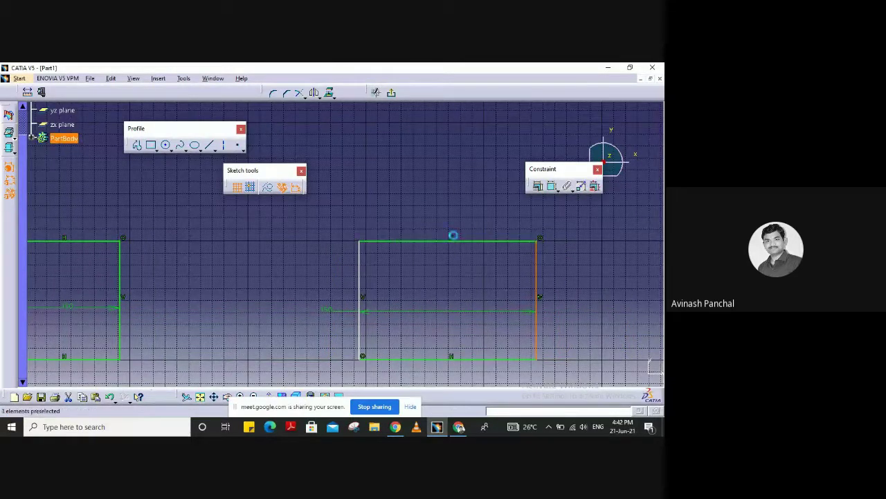
left_click(471, 285)
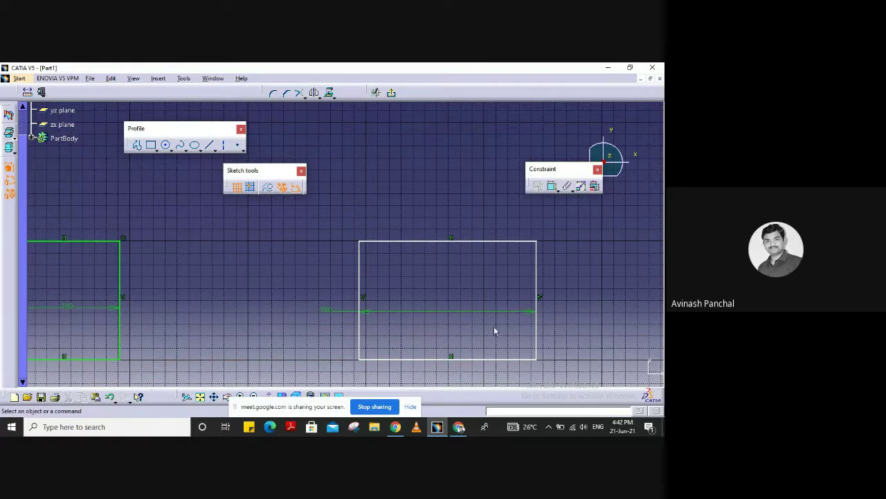
left_click(553, 186)
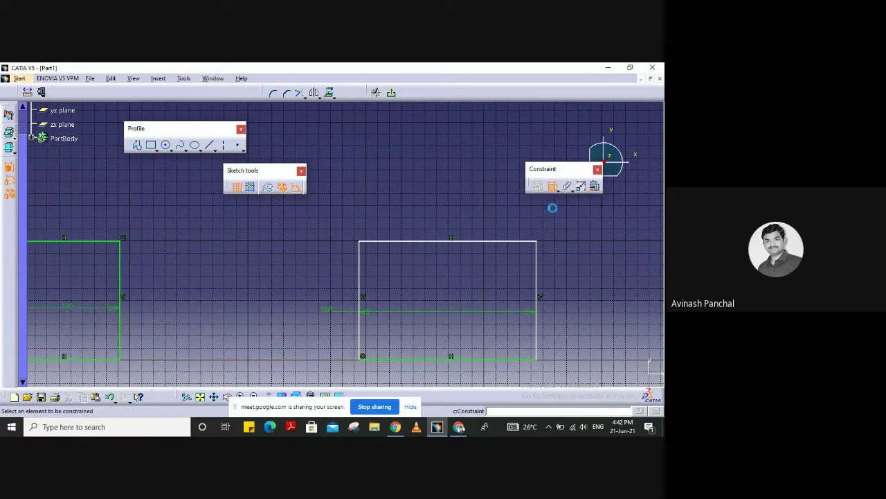
left_click(483, 358)
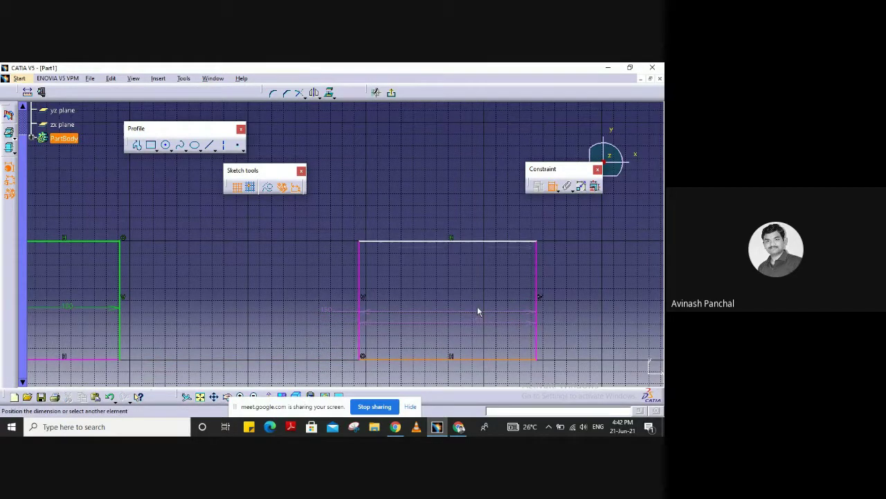
left_click(477, 244)
left_click(450, 193)
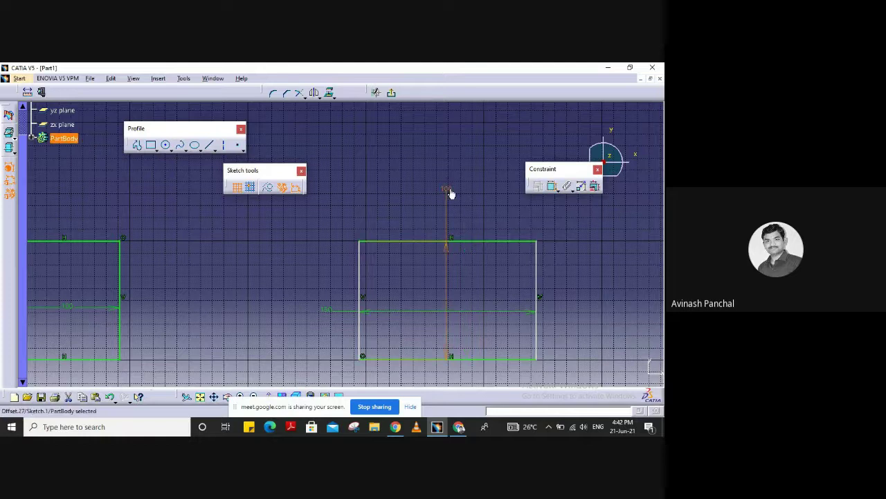
- Set the third rectangle's height dimension to 150 mm
double_click(450, 193)
type("150")
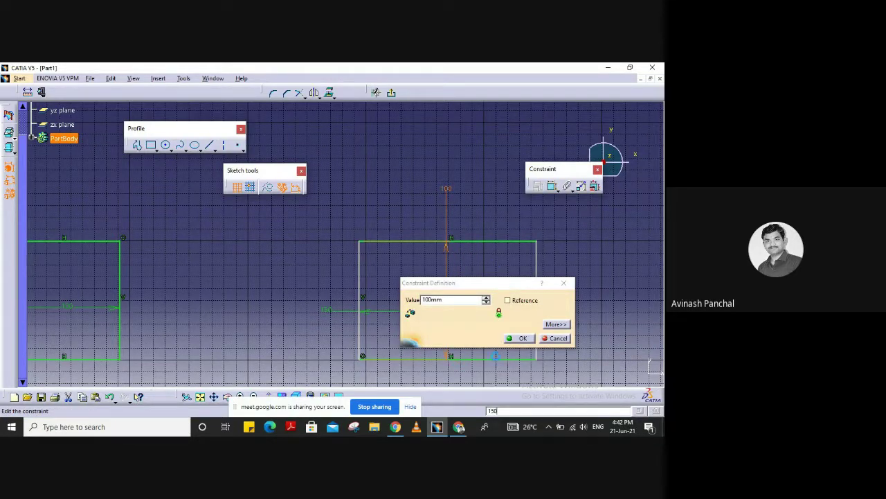
left_click(363, 265)
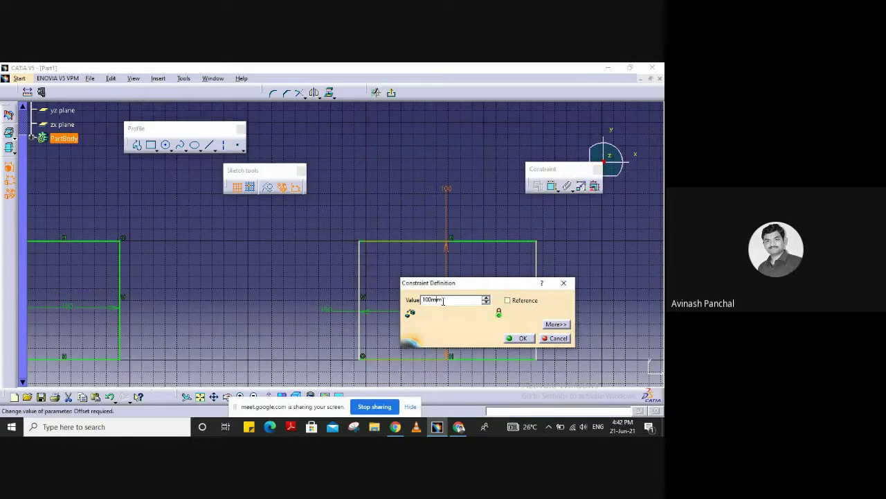
left_click(459, 302)
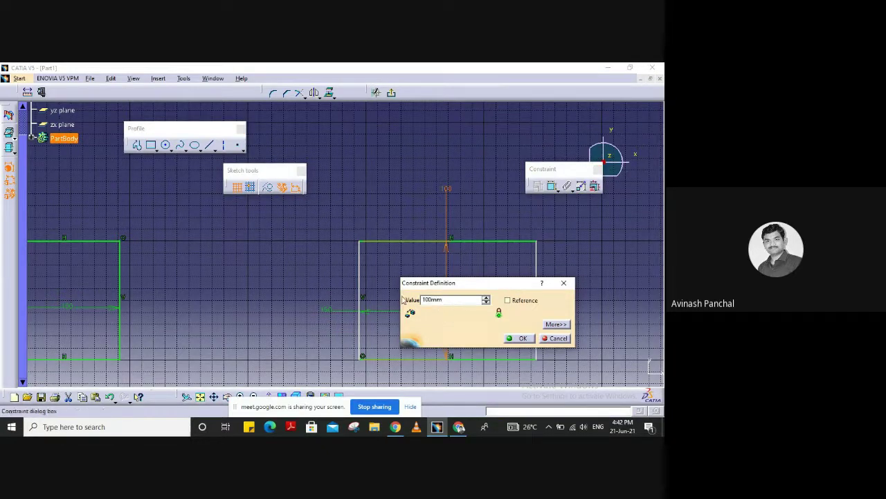
left_click_drag(458, 302, 434, 300)
type("150")
left_click(518, 338)
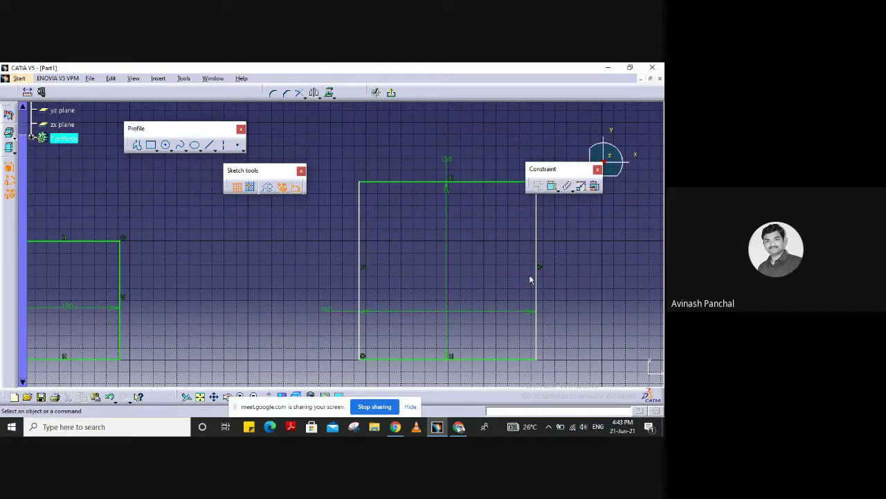
- Dimension the horizontal gap between the second square's right edge and the third rectangle's left edge
left_click(123, 336)
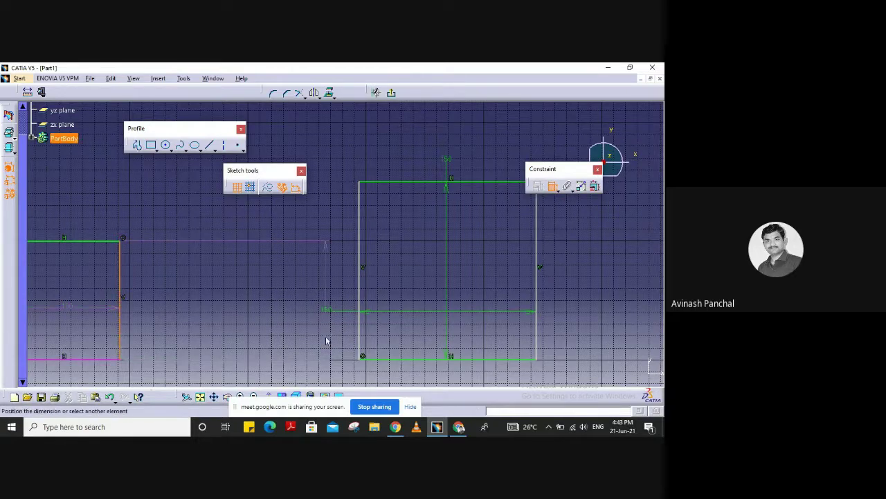
left_click(359, 337)
left_click(282, 336)
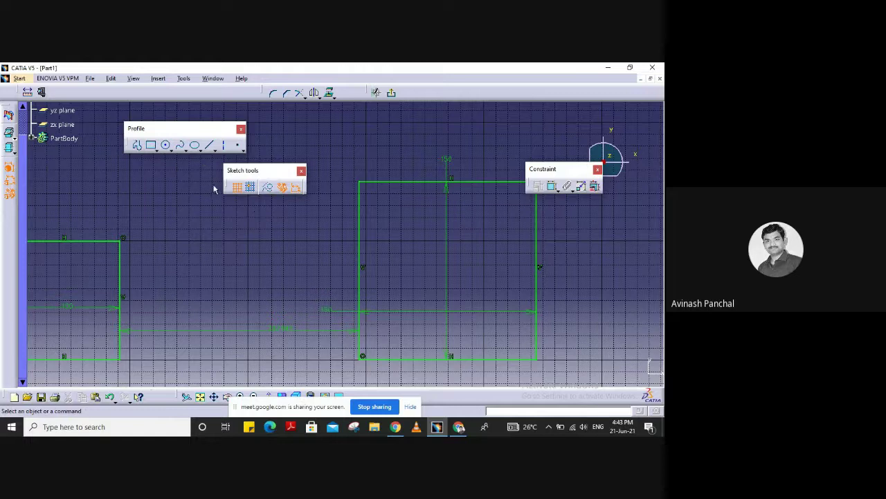
- Clear an empty drawing area beyond the third rectangle by docking the Sketch tools toolbar and repositioning the Profile and Constraint toolbars
left_click_drag(170, 131, 229, 133)
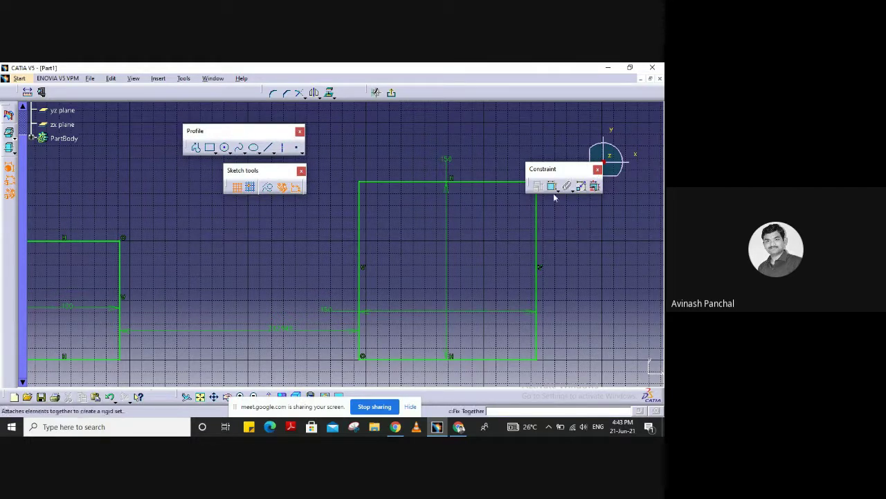
mouse_move(527, 243)
middle_mouse_down()
mouse_move(473, 261)
mouse_move(145, 313)
middle_mouse_up()
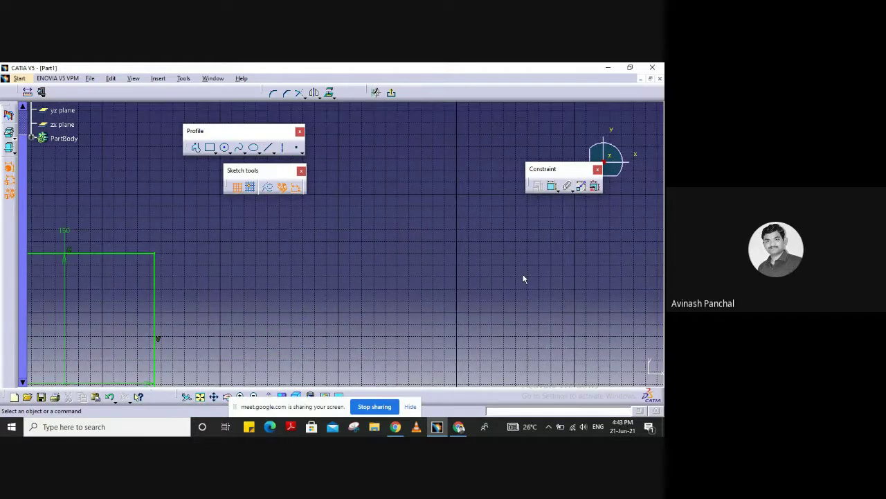
mouse_move(523, 279)
middle_mouse_down()
mouse_move(328, 249)
mouse_move(475, 232)
mouse_move(358, 236)
middle_mouse_up()
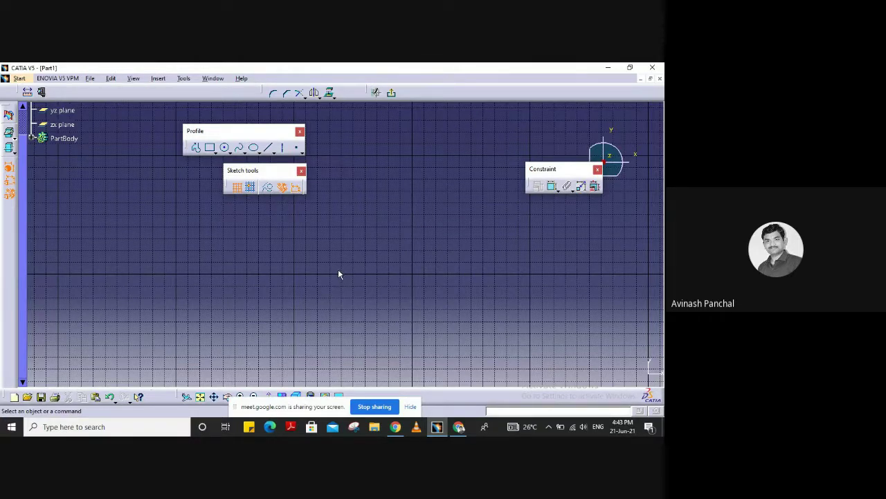
mouse_move(339, 274)
middle_mouse_down()
mouse_move(295, 274)
mouse_move(429, 271)
mouse_move(257, 283)
mouse_move(323, 251)
mouse_move(318, 232)
mouse_move(415, 217)
mouse_move(307, 264)
middle_mouse_up()
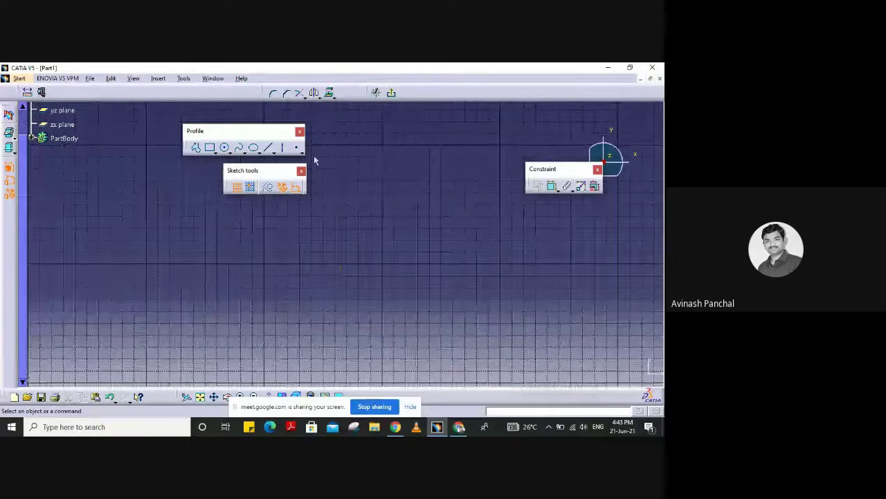
mouse_move(278, 172)
left_mouse_down()
mouse_move(484, 73)
mouse_move(467, 86)
left_mouse_up()
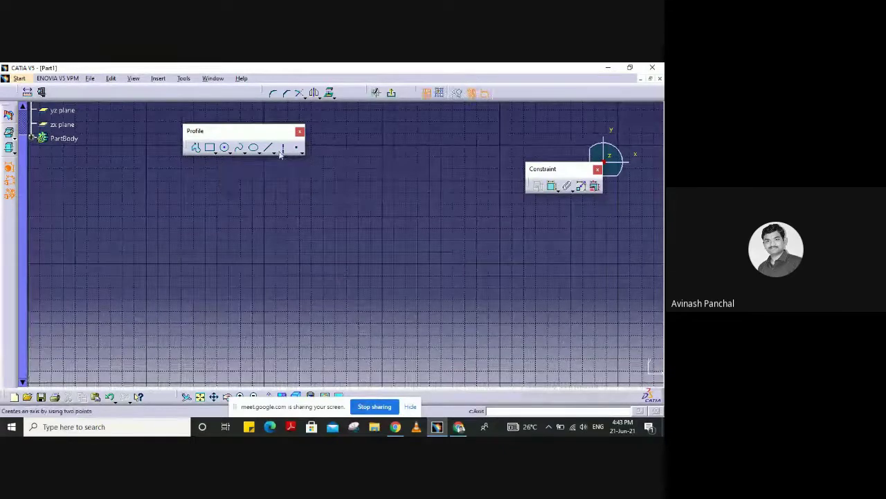
left_click_drag(259, 132, 255, 111)
left_click_drag(553, 168, 475, 110)
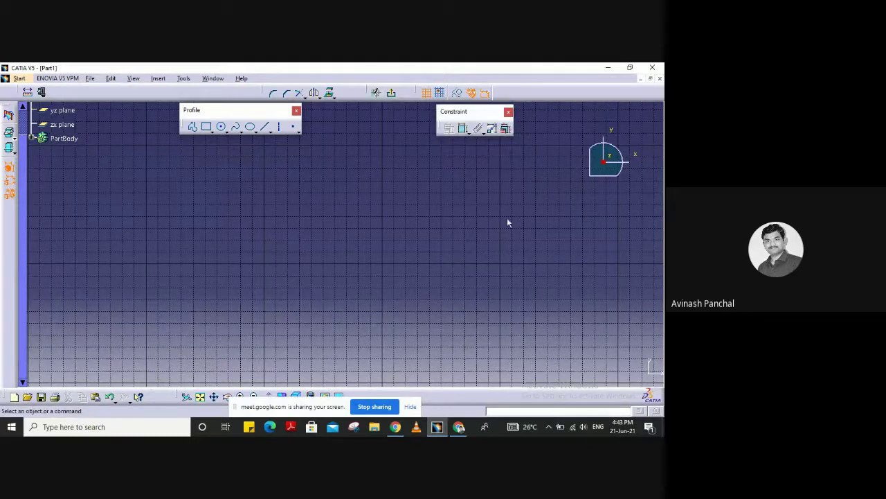
- Sketch a closed elongated profile from two horizontal lines about 199 mm long joined by tangent arcs of about 60 mm radius, starting on the horizontal axis
left_click(192, 127)
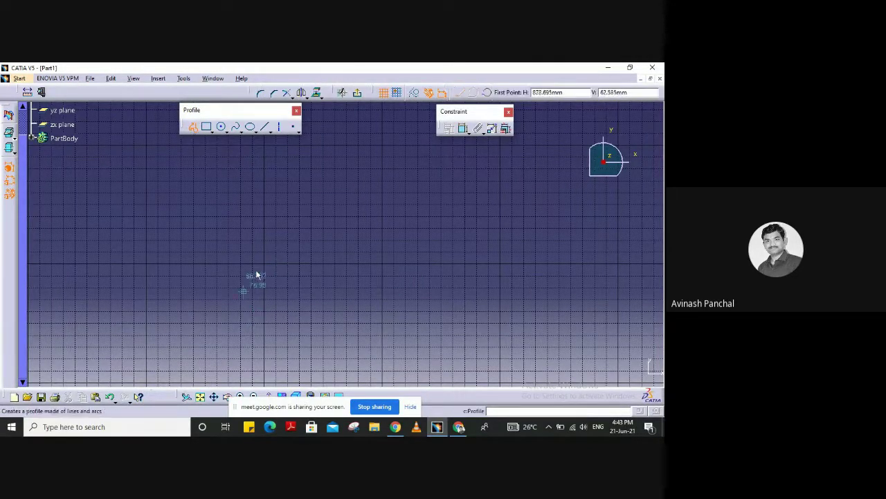
left_click(267, 383)
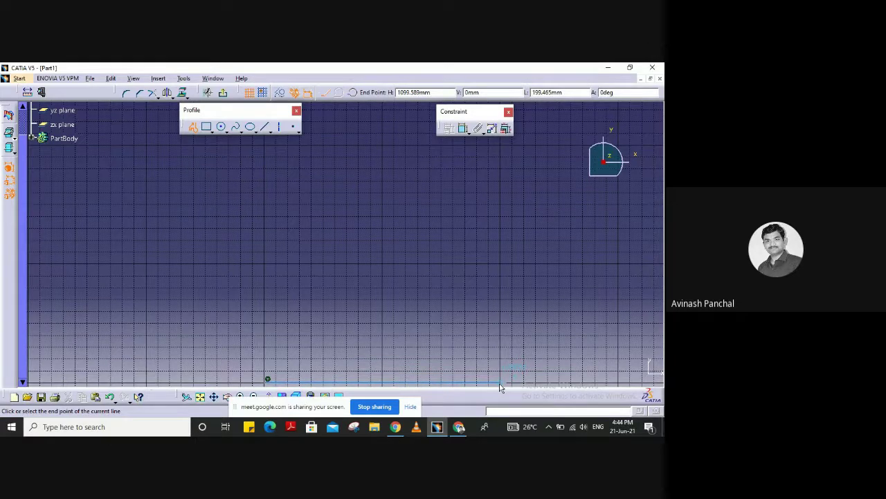
left_click(500, 385)
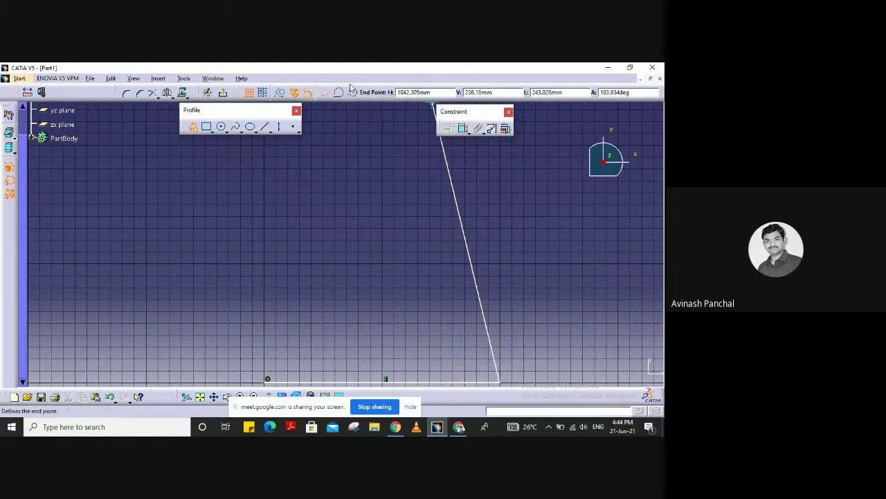
mouse_move(351, 89)
left_mouse_down()
mouse_move(346, 125)
mouse_move(314, 173)
mouse_move(251, 148)
left_mouse_up()
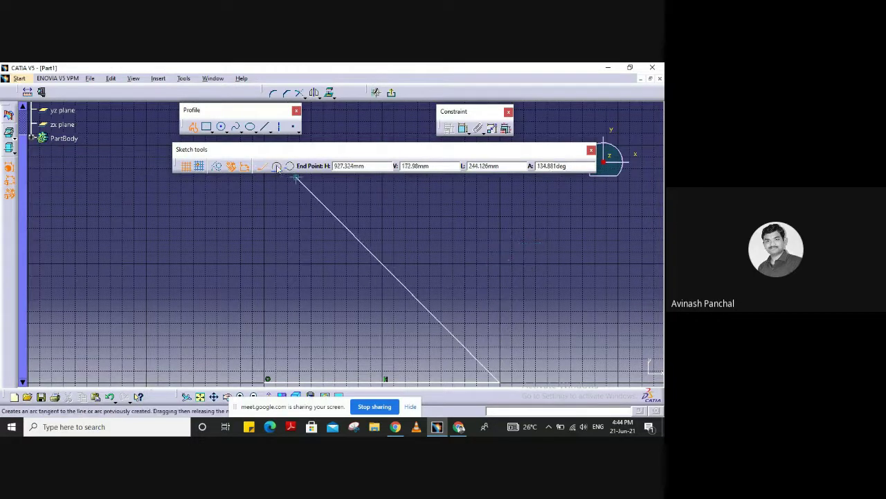
left_click(276, 166)
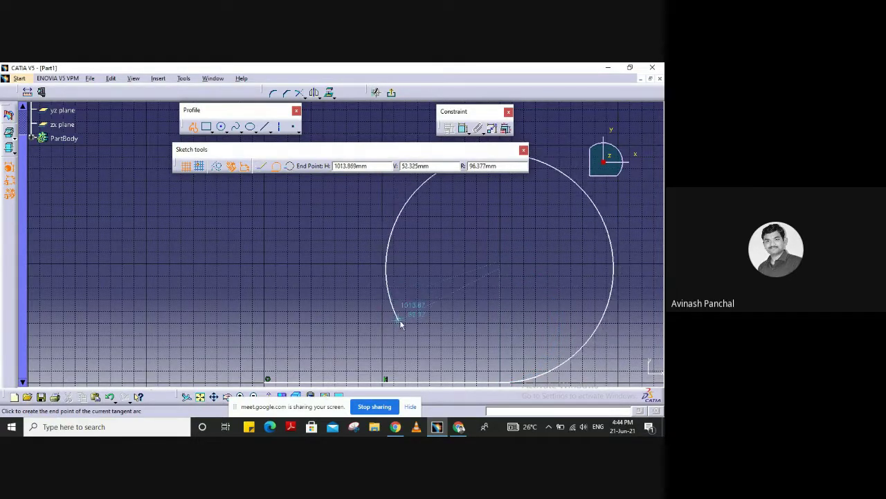
left_click(500, 241)
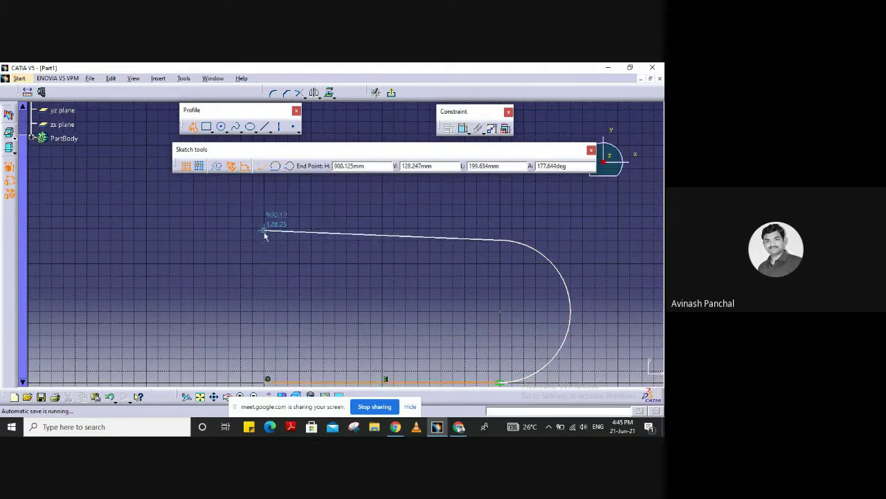
left_click(265, 241)
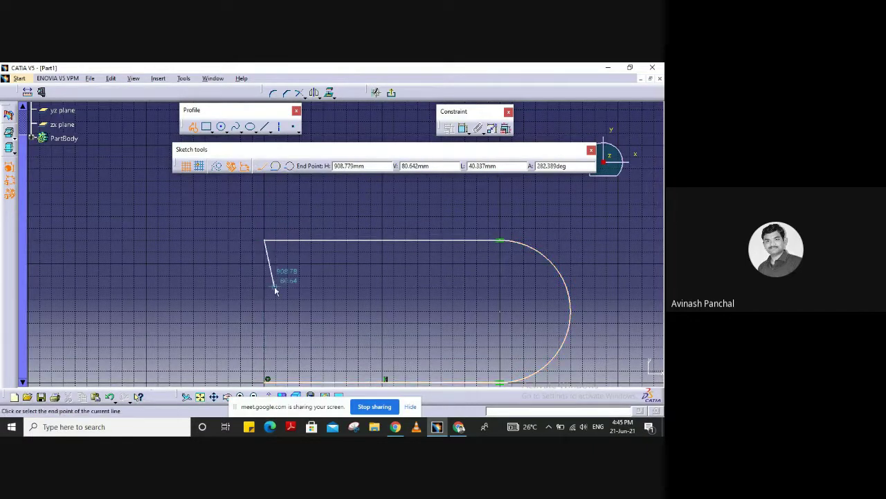
left_click(276, 168)
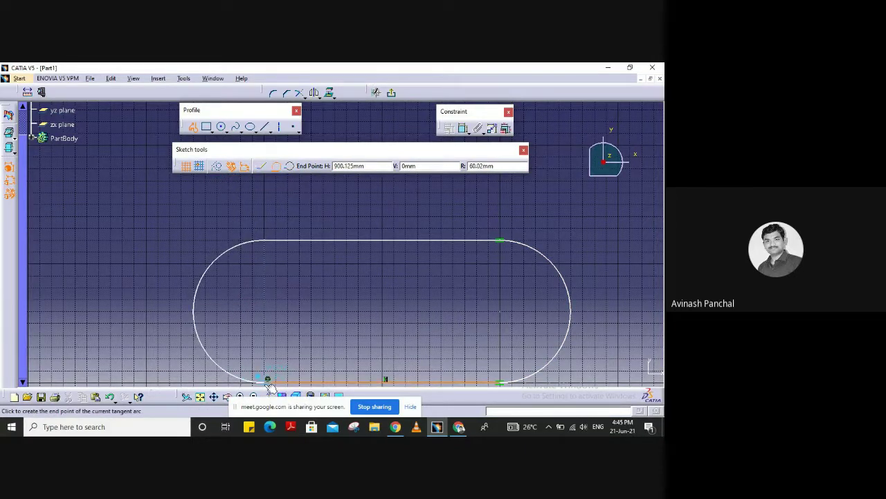
left_click(268, 383)
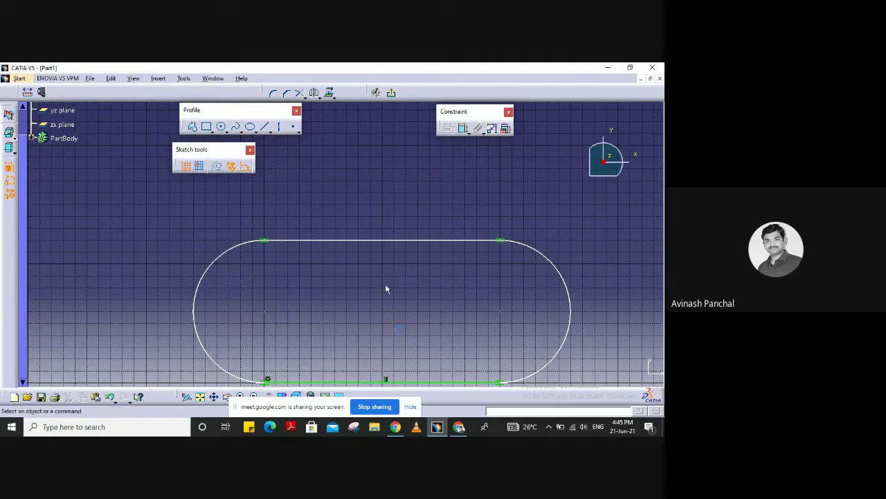
- Sketch a closed elongated profile inside the first, with horizontal lines about 199 mm long and tangent arcs of about 37 mm radius, and lower its upper line slightly
middle_click_drag(396, 263, 385, 218)
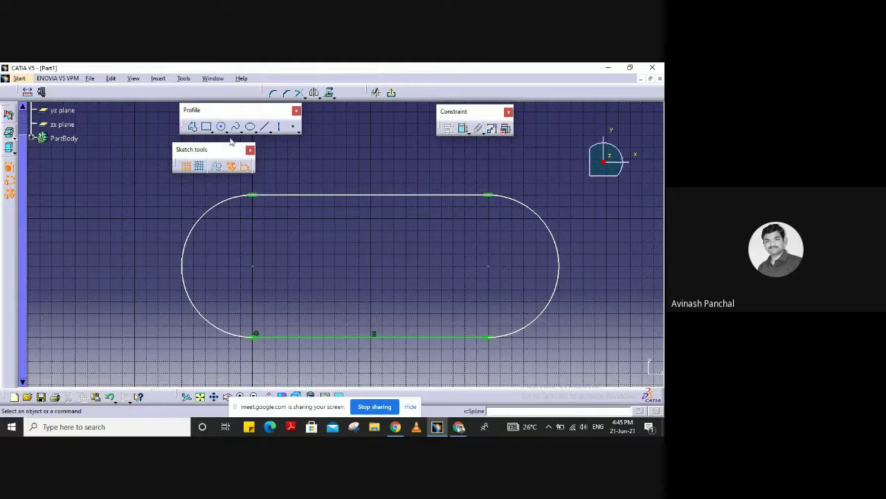
left_click(193, 127)
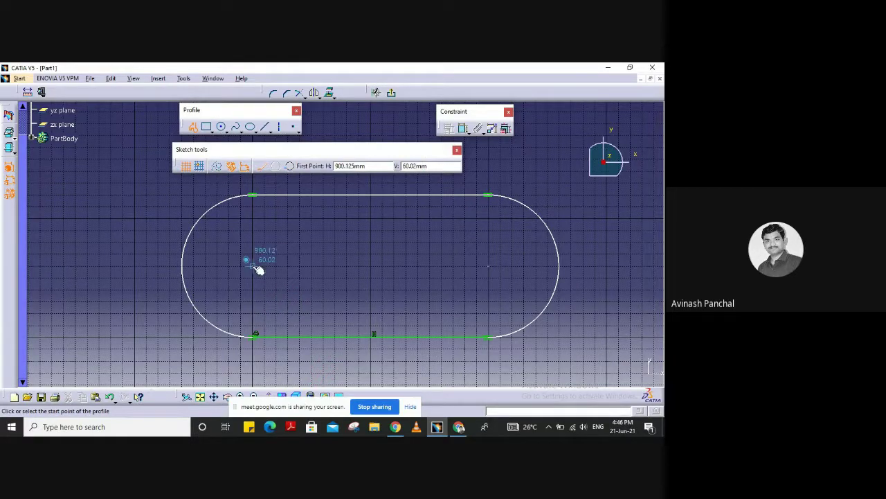
left_click(253, 313)
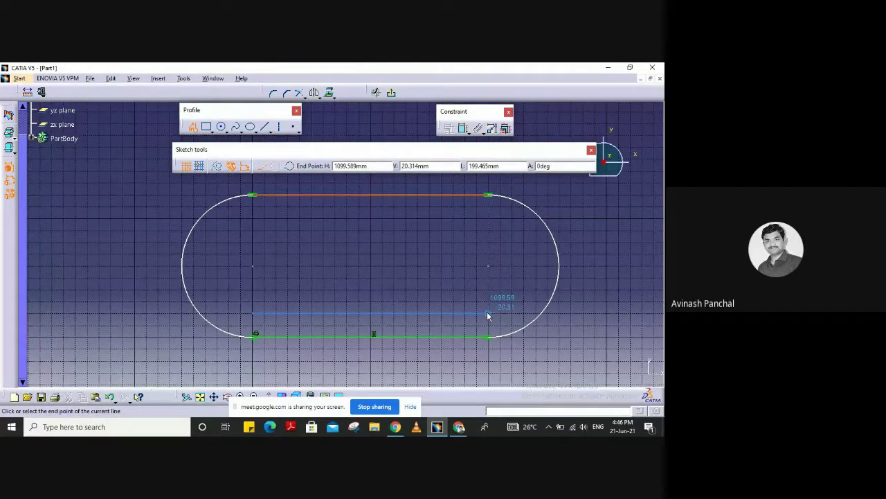
left_click(487, 311)
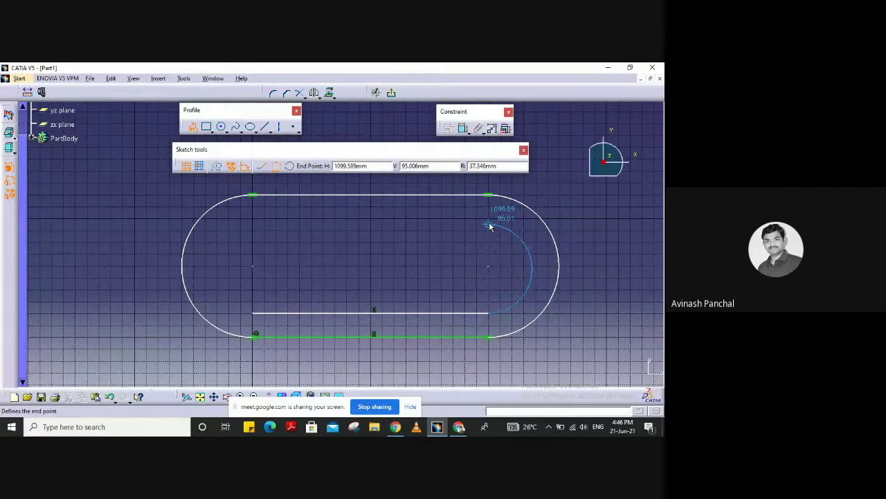
left_click(489, 224)
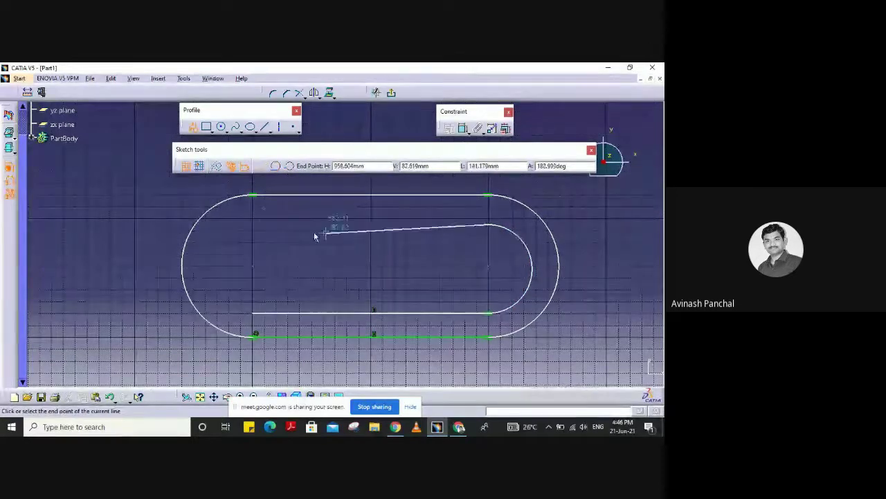
left_click(252, 224)
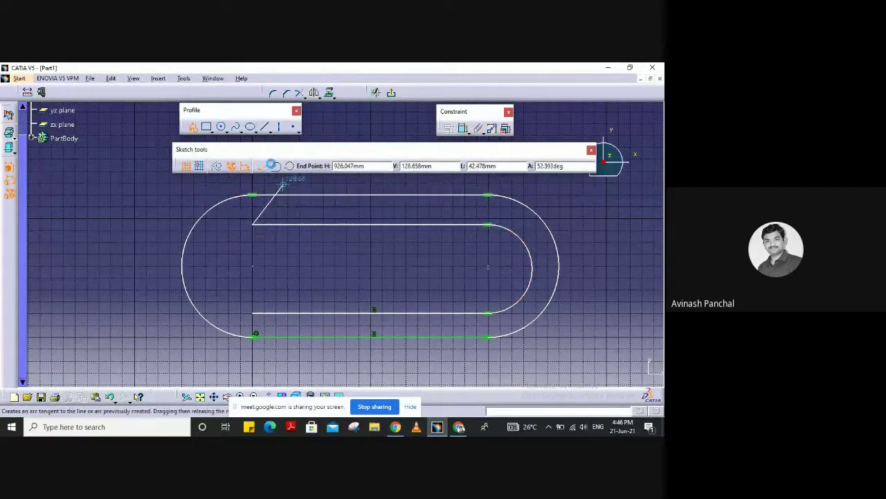
left_click(275, 165)
left_click(254, 312)
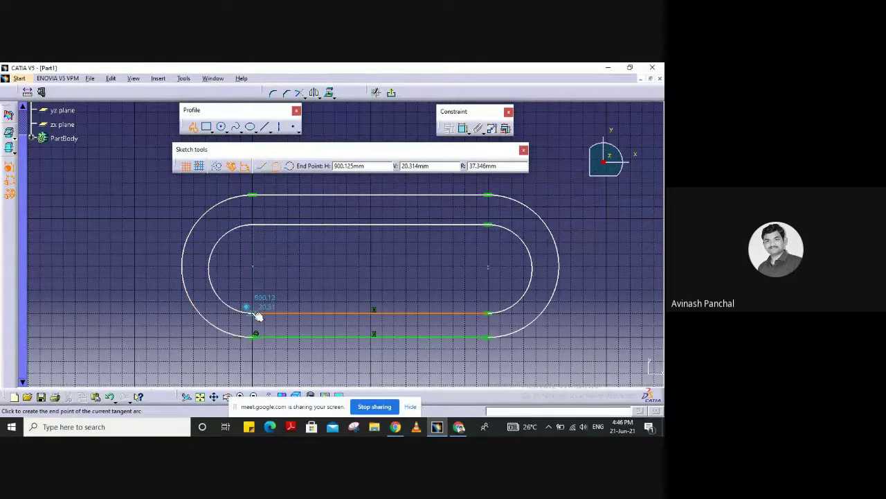
left_click(254, 313)
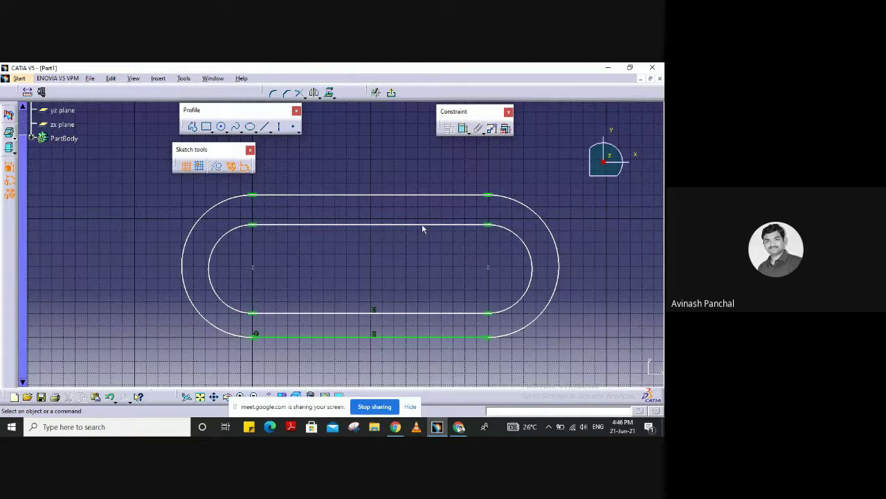
mouse_move(422, 223)
left_mouse_down()
mouse_move(423, 214)
mouse_move(425, 238)
mouse_move(421, 220)
mouse_move(421, 229)
left_mouse_up()
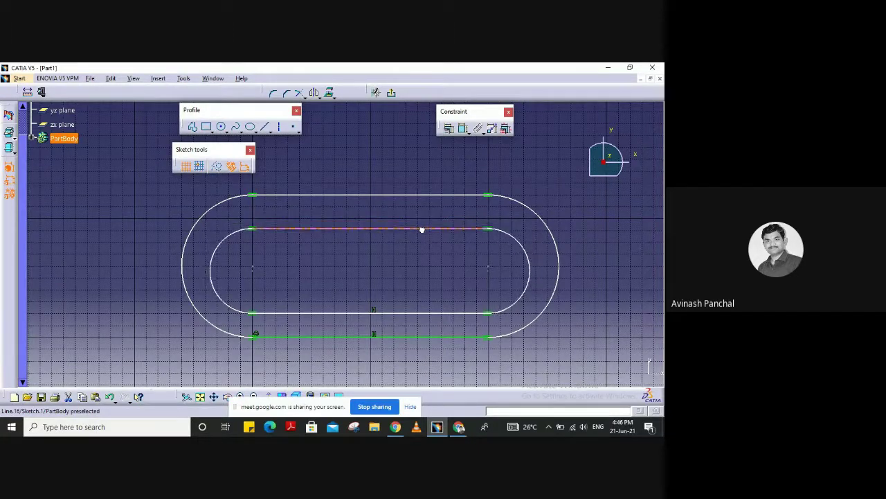
- Try a coincidence constraint between the right arc centres of the inner and outer profiles, and undo it
left_click(489, 274)
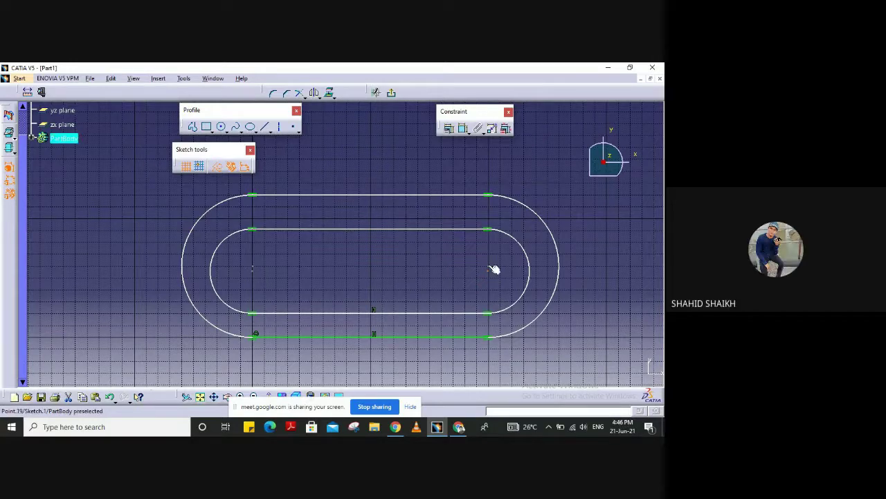
left_click(449, 130)
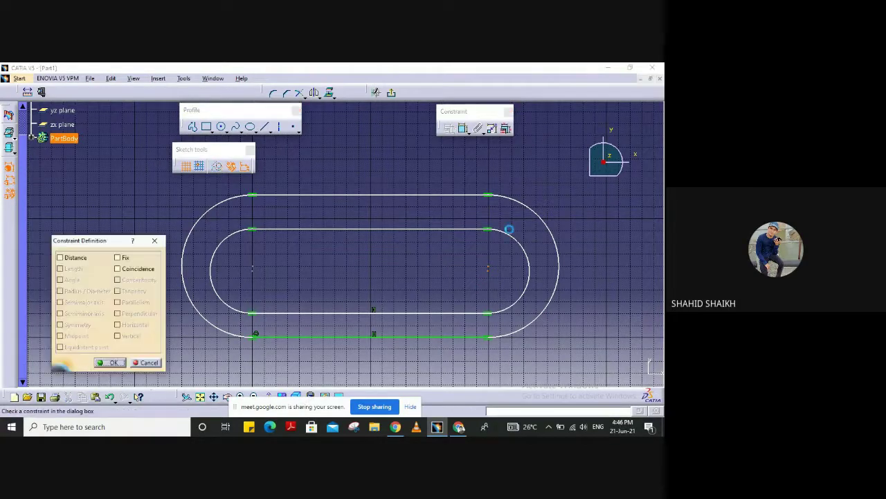
left_click(117, 268)
left_click(145, 362)
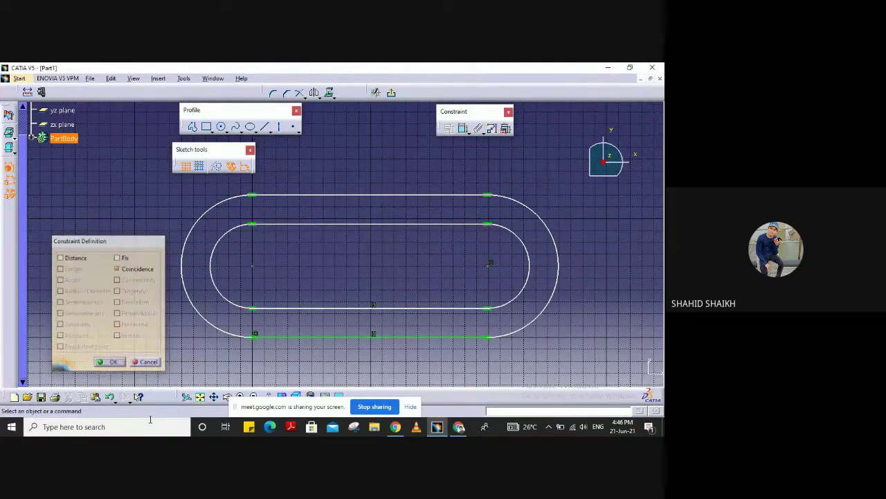
key("ctrl+z")
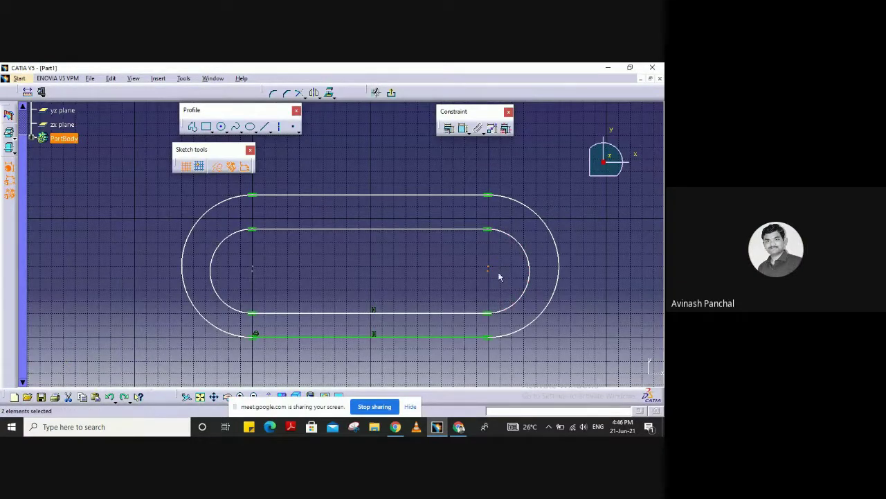
- Shift the inner profile upward to separate the centres and make the right arc centres of both elongated profiles coincident
left_click(502, 293)
left_click(511, 311)
left_click_drag(510, 310, 505, 292)
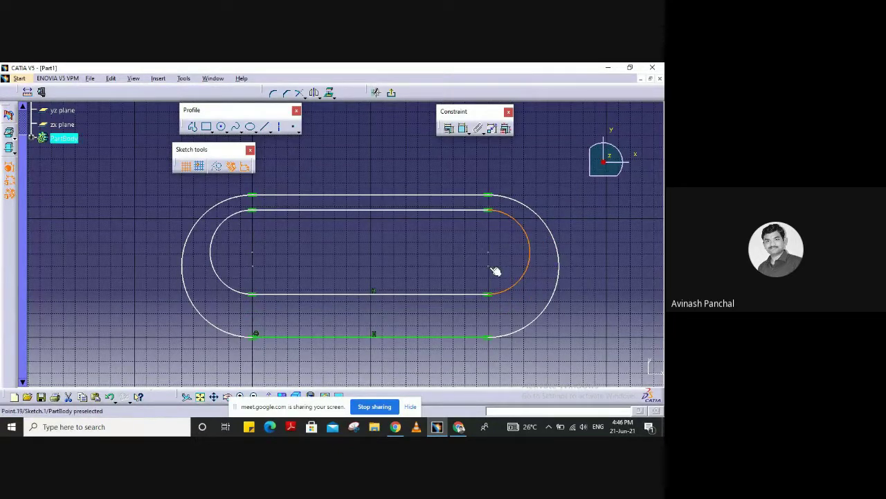
left_click(490, 259)
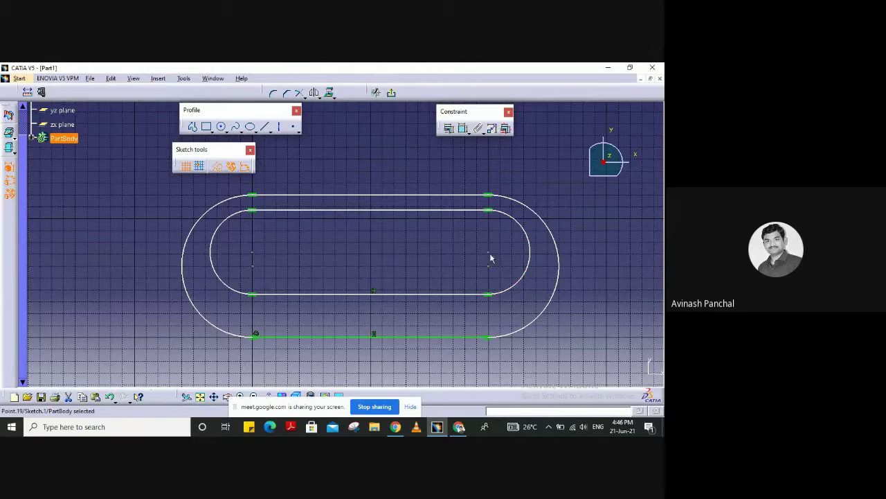
left_click(493, 256, "ctrl")
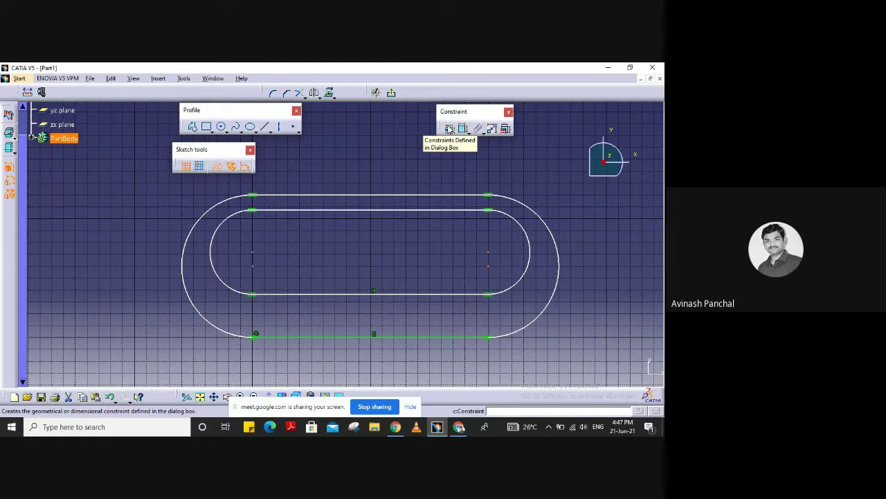
left_click(449, 129)
left_click_drag(99, 239, 125, 187)
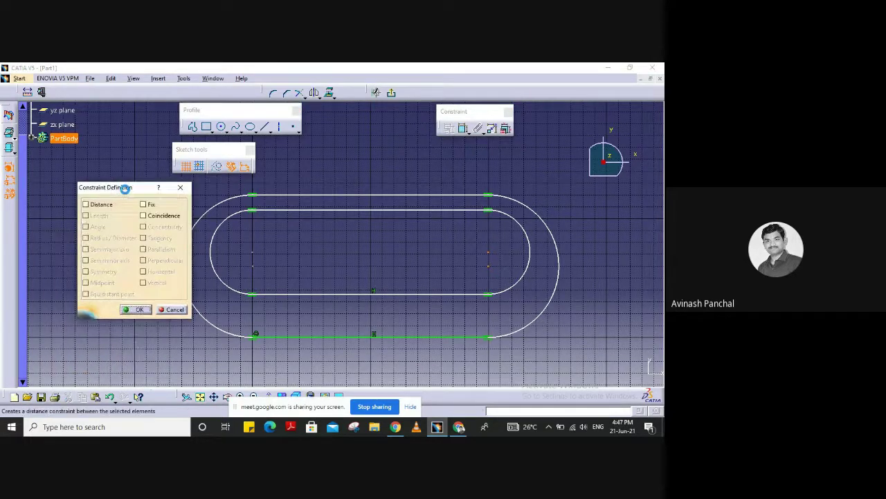
left_click(143, 216)
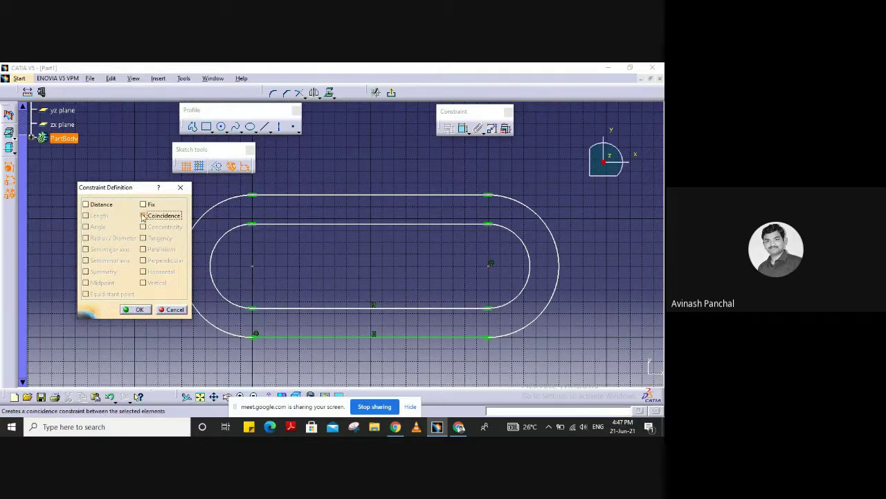
left_click(138, 310)
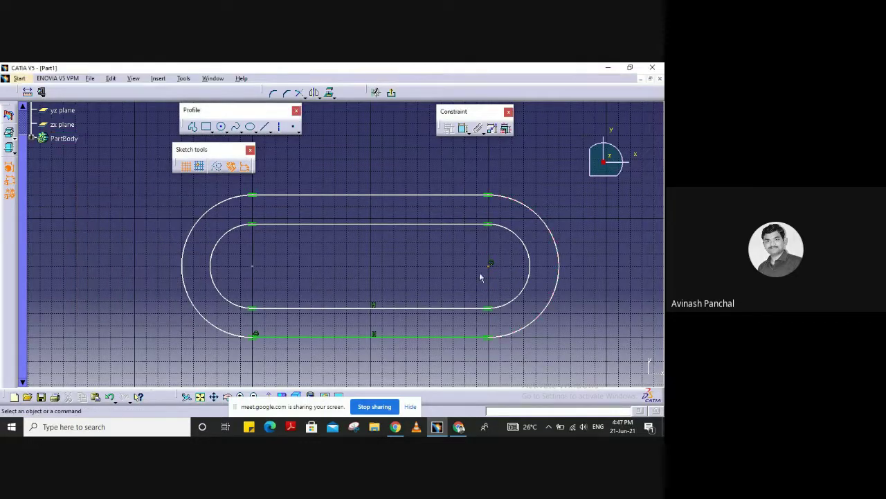
- Test the coincidence by moving the shared right arc centre outward, and undo the move
left_click_drag(490, 264, 516, 260)
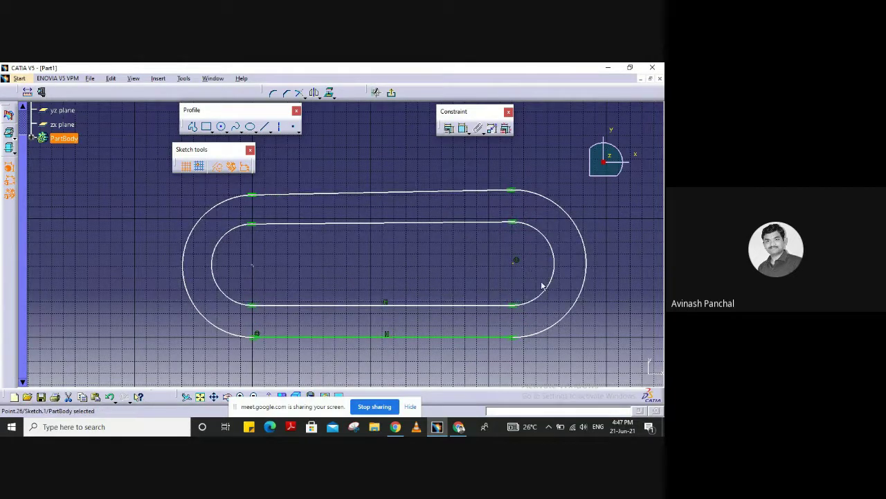
left_click_drag(553, 293, 558, 292)
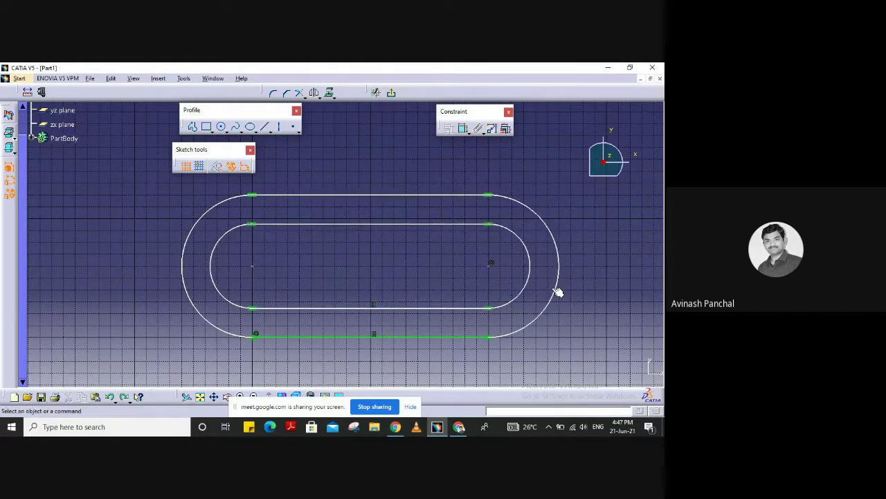
- Make the left arc centres of the inner and outer elongated profiles coincident
left_click(252, 268)
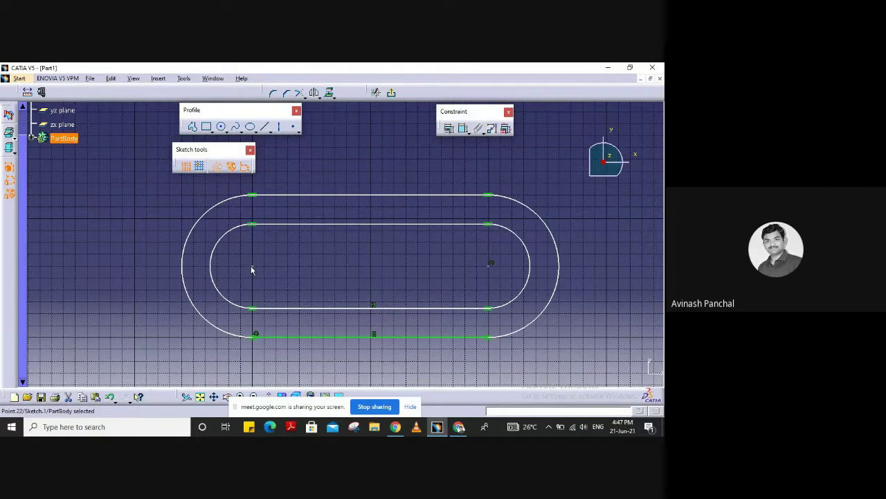
left_click(251, 267)
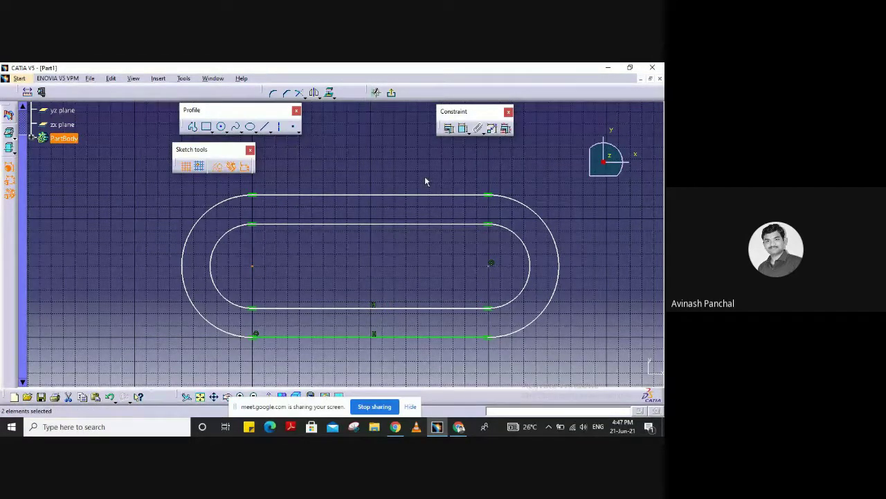
left_click(449, 128)
left_click(143, 215)
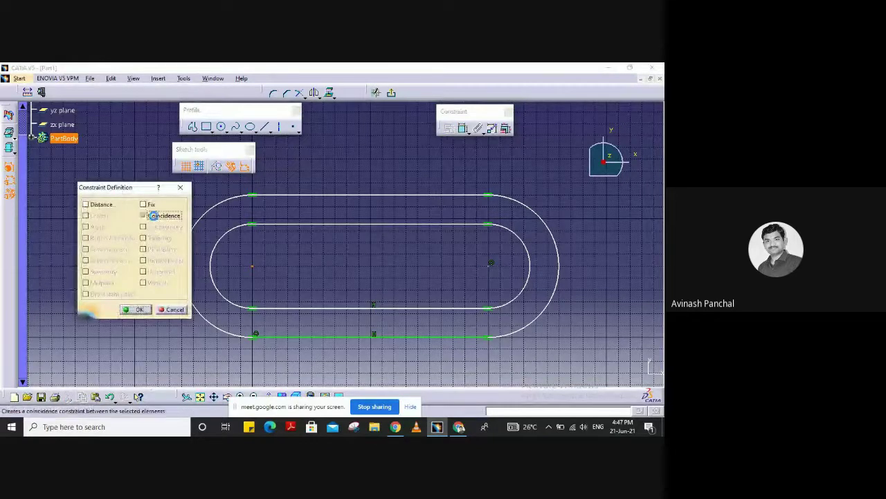
left_click(135, 308)
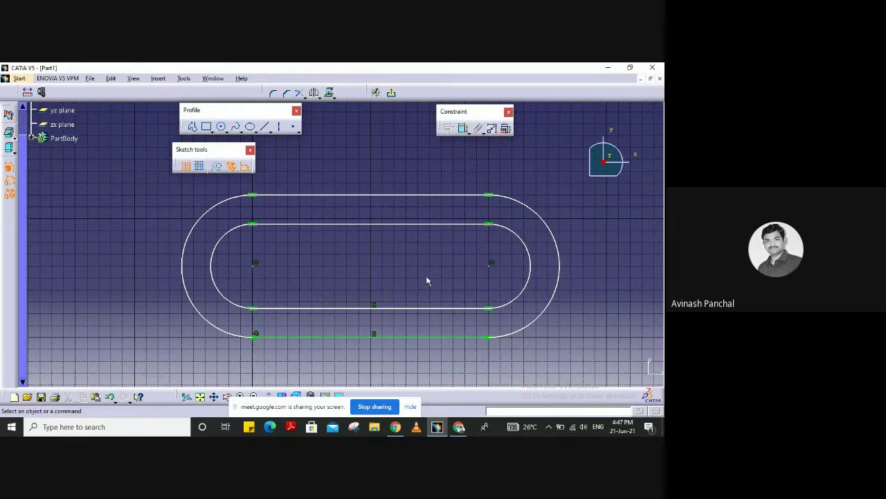
- Dimension the horizontal distance from the first square's left edge to the elongated profiles' left arc centre, placing it below the sketch
mouse_move(402, 271)
middle_mouse_down()
mouse_move(454, 243)
mouse_move(471, 312)
mouse_move(261, 292)
middle_mouse_up()
mouse_move(135, 251)
middle_mouse_down()
mouse_move(138, 240)
mouse_move(257, 229)
middle_mouse_up()
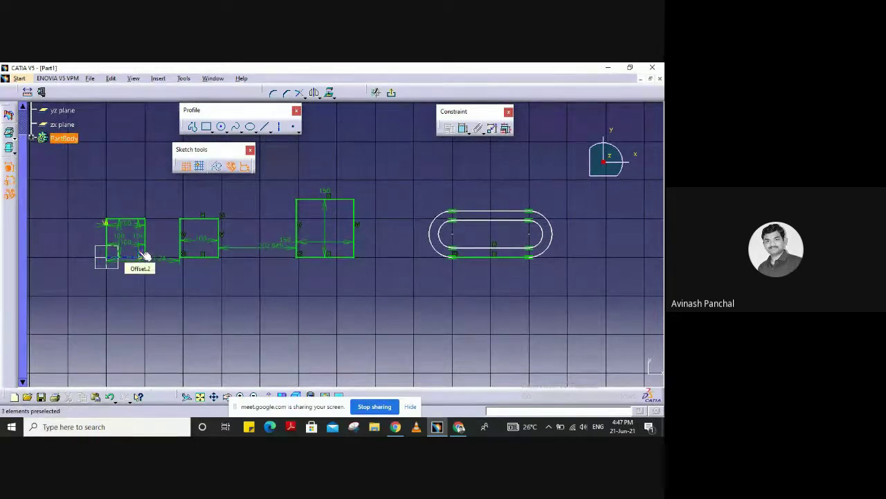
mouse_move(461, 257)
middle_mouse_down()
mouse_move(388, 293)
mouse_move(347, 292)
middle_mouse_up()
middle_click_drag(457, 179, 505, 192)
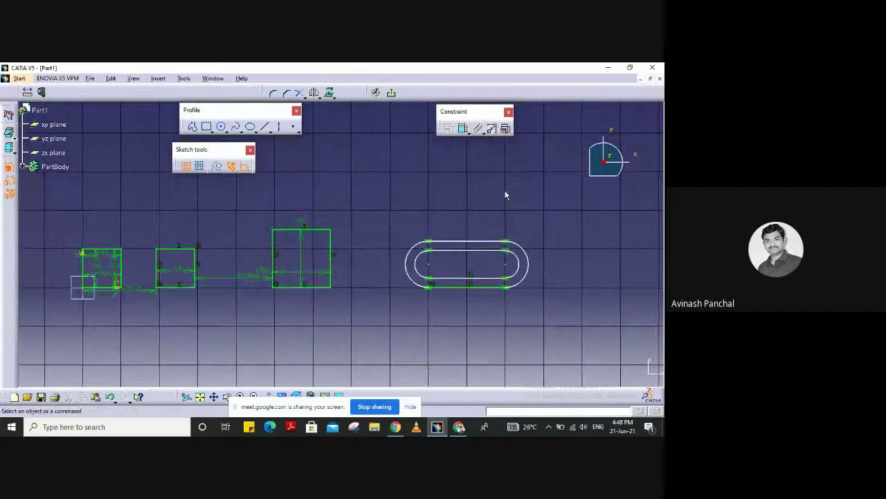
left_click(463, 129)
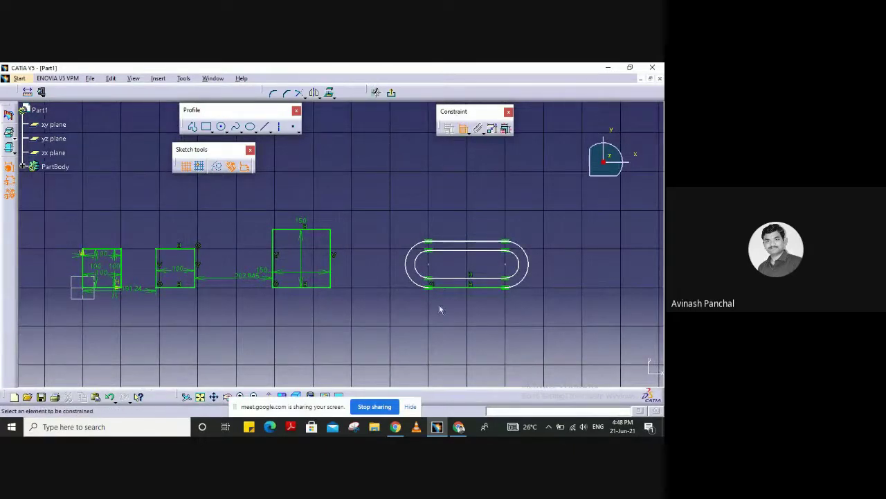
left_click(84, 257)
left_click(236, 323)
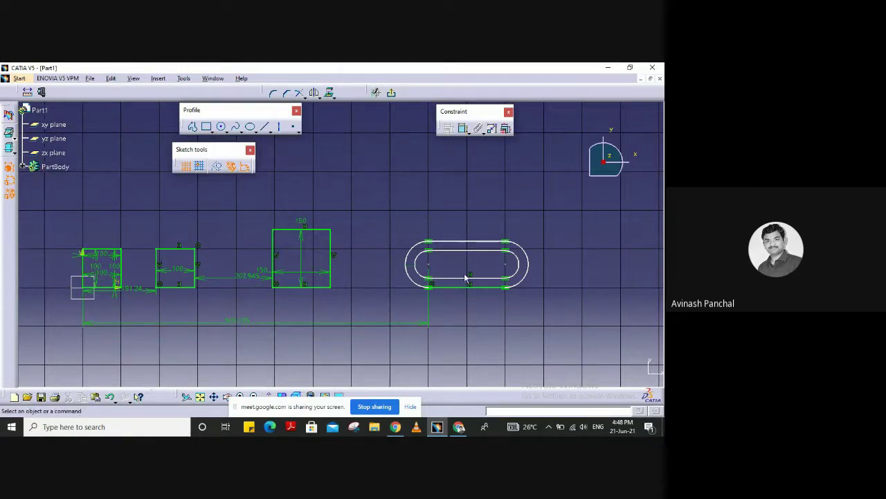
- Dimension the radii of the inner and outer left arcs of the elongated profiles
left_click(463, 128)
left_click(419, 263)
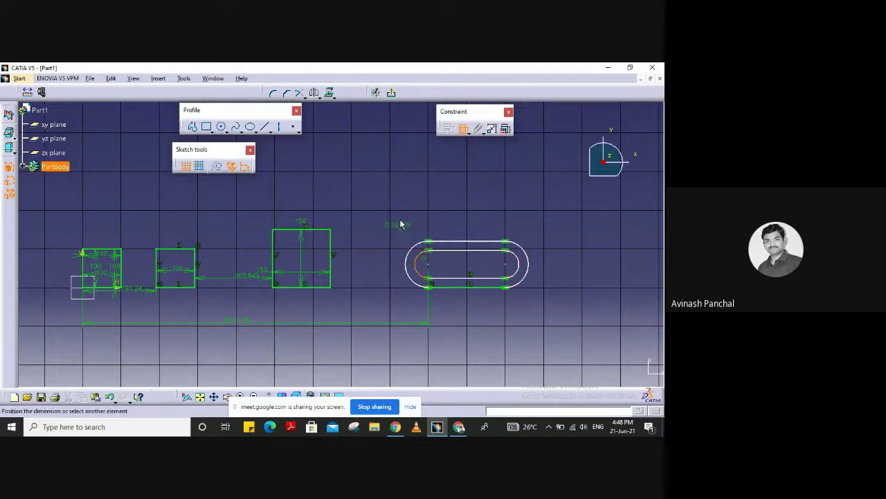
left_click(405, 210)
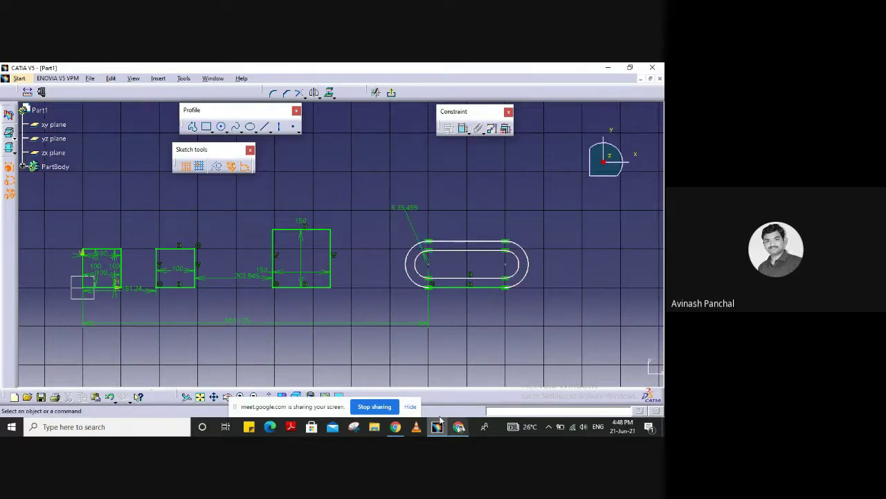
left_click(463, 129)
left_click(411, 254)
left_click(362, 241)
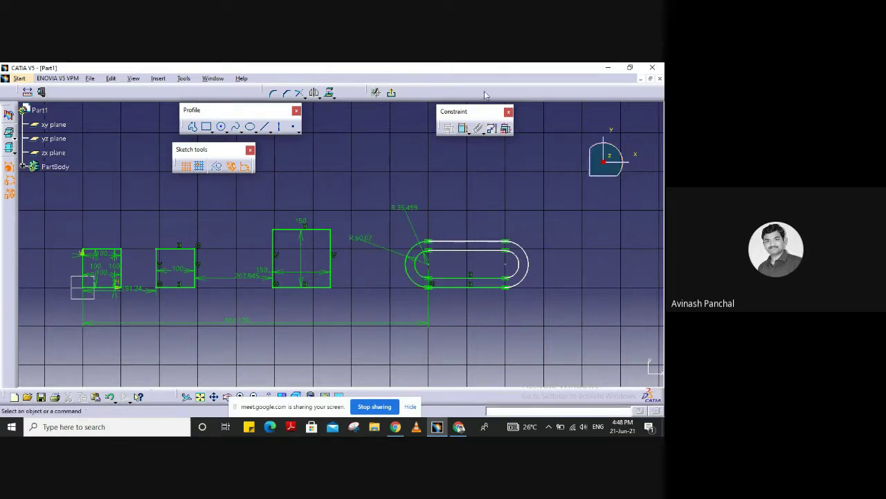
- Dimension the horizontal distance between the left and right arc centres, placing it below the elongated profiles
left_click(463, 129)
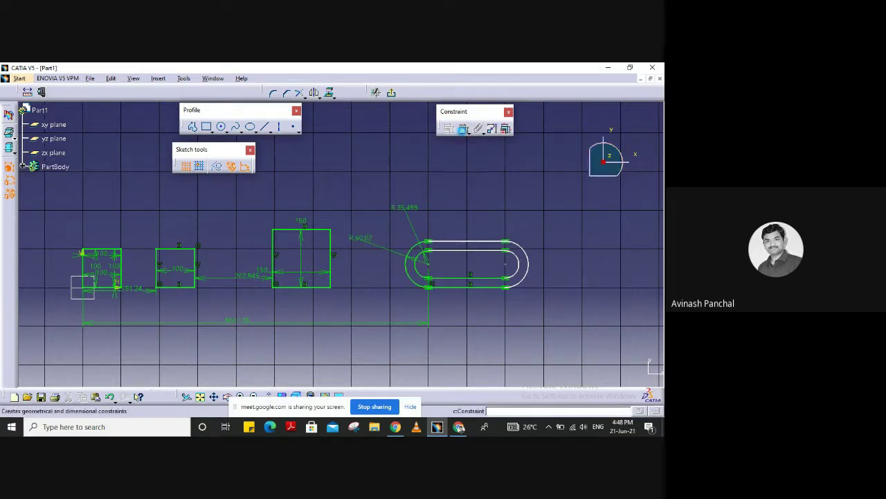
left_click(511, 263)
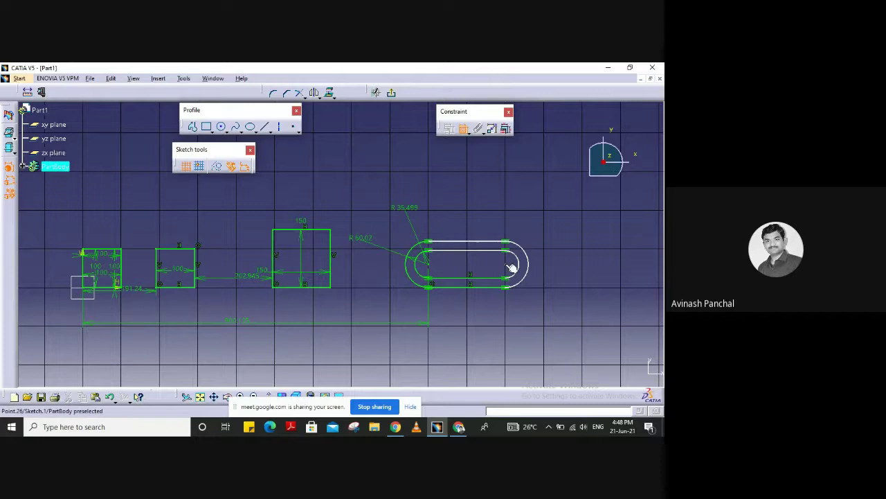
left_click(435, 266)
left_click(476, 304)
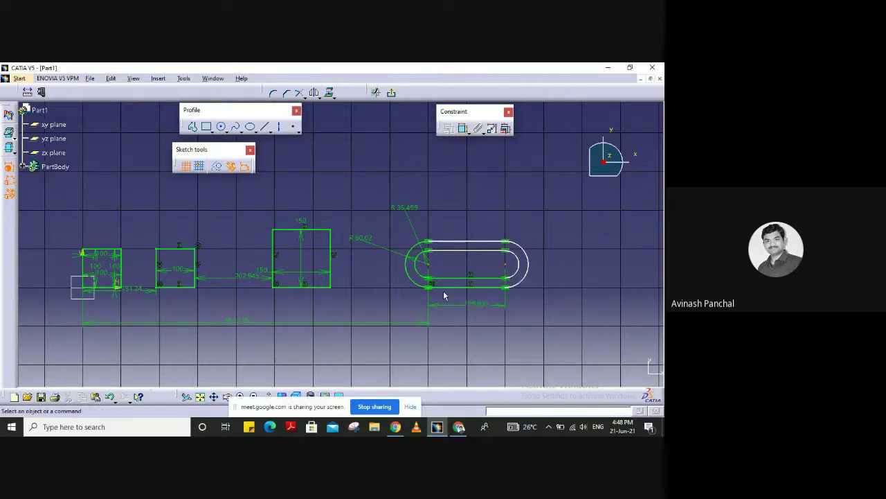
- Dimension the radius of the outer right arc, placing it above the elongated profiles
left_click(463, 128)
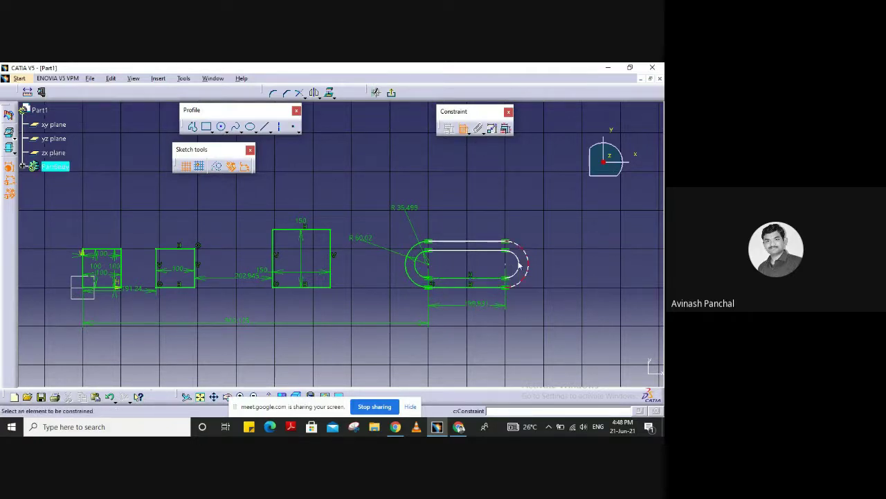
left_click(528, 263)
left_click(553, 228)
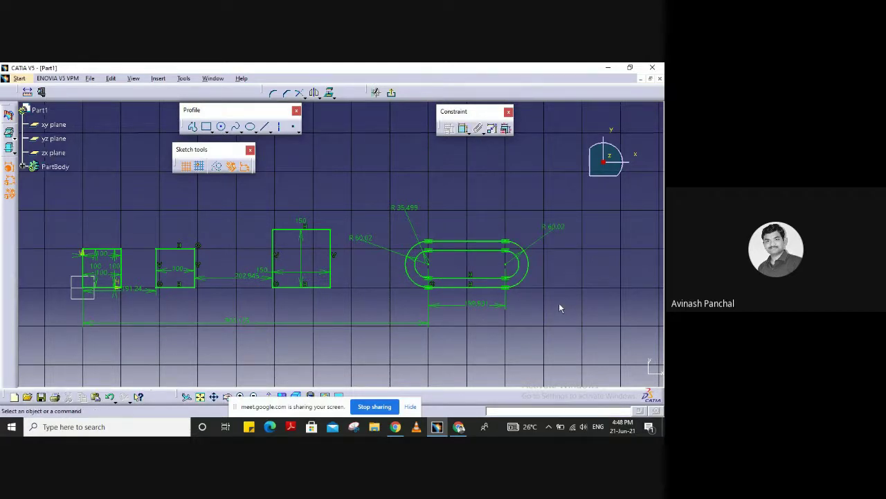
- Try a second radius dimension on the outer right arc, placed beside the elongated profiles
mouse_move(554, 281)
middle_mouse_down()
mouse_move(559, 247)
mouse_move(509, 272)
mouse_move(506, 287)
middle_mouse_up()
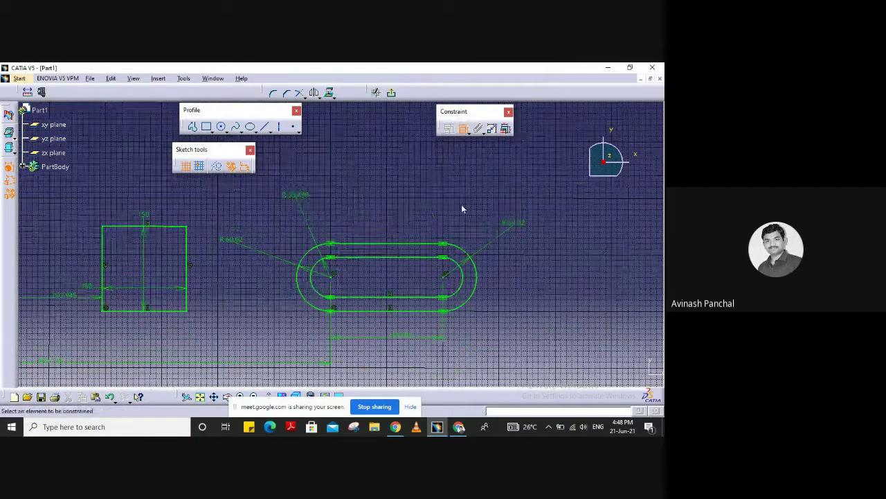
left_click(483, 281)
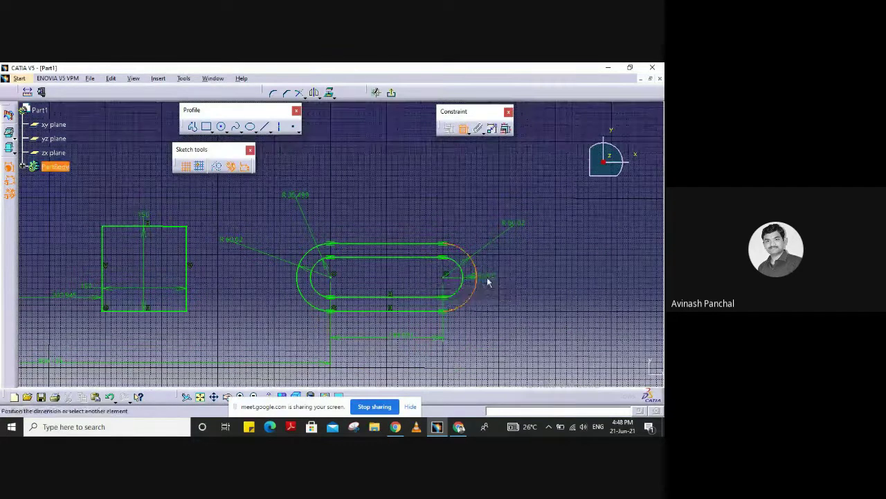
left_click(540, 280)
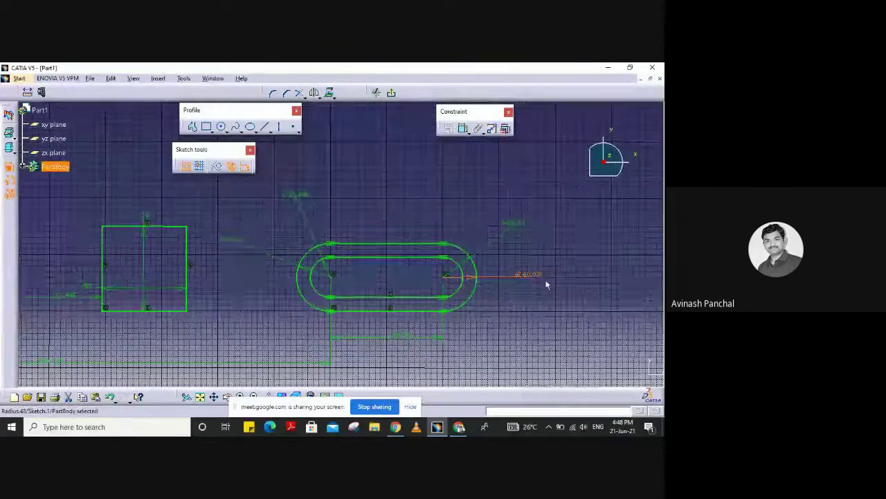
- Add a second radius dimension to the inner left arc, placing it below the outer arc's radius dimension
left_click(463, 128)
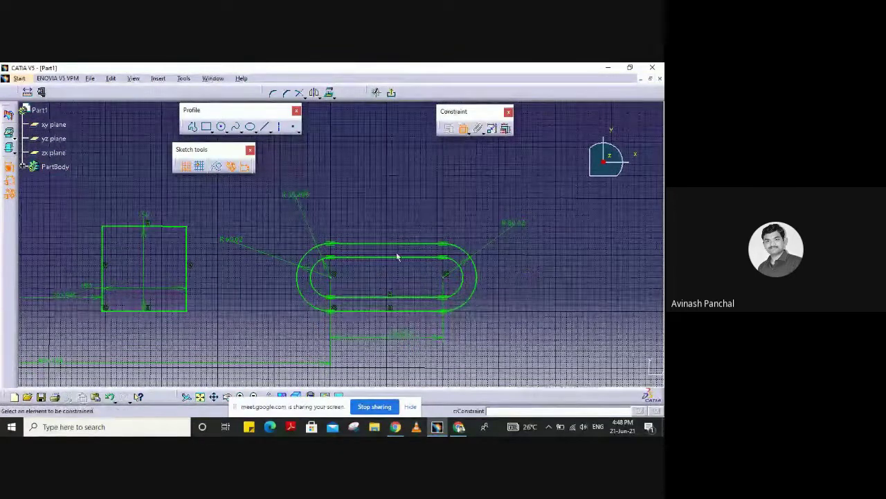
left_click(315, 281)
left_click(266, 308)
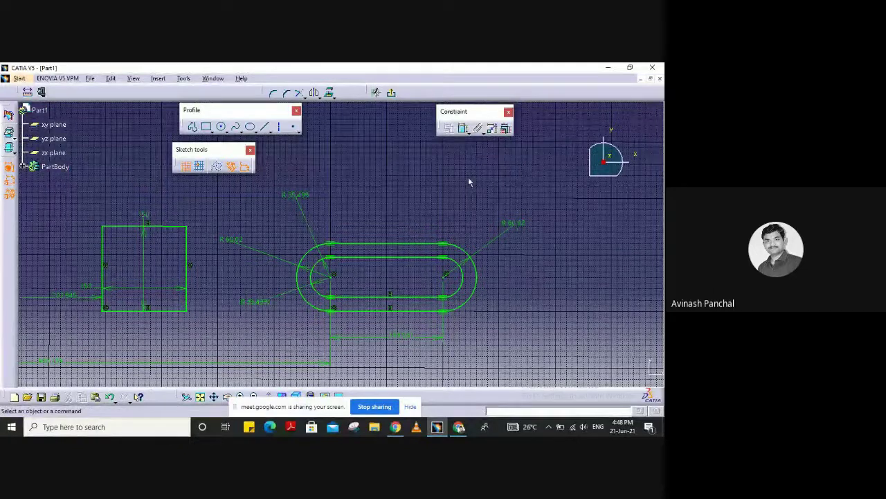
- Try a second horizontal dimension between the left and right arc centres, placed inside the inner profile, and remove it
left_click(464, 129)
left_click(333, 277)
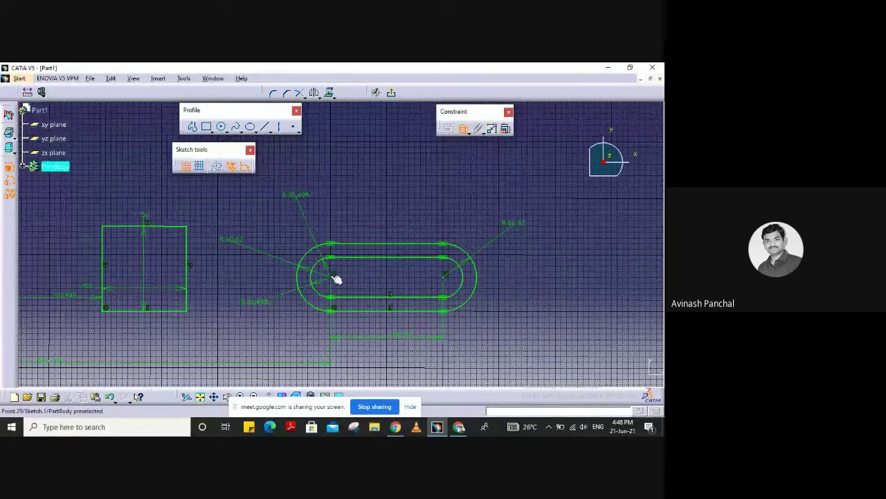
left_click(446, 277)
left_click(386, 286)
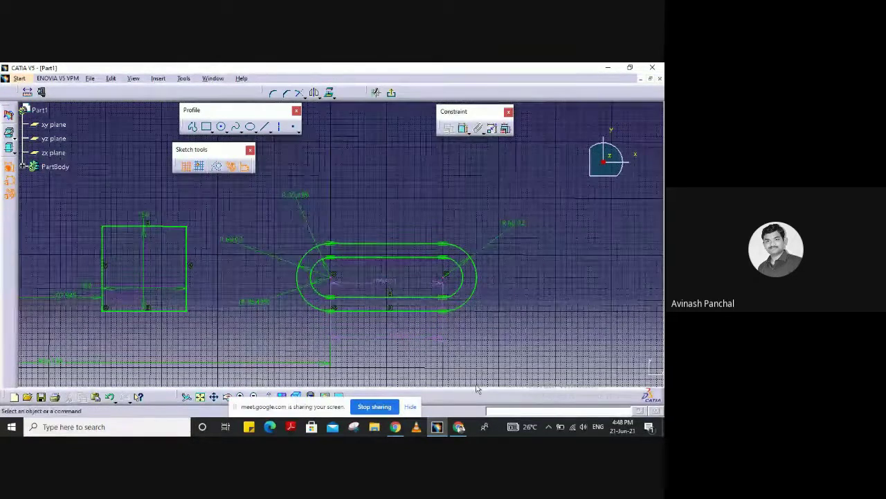
left_click(407, 335)
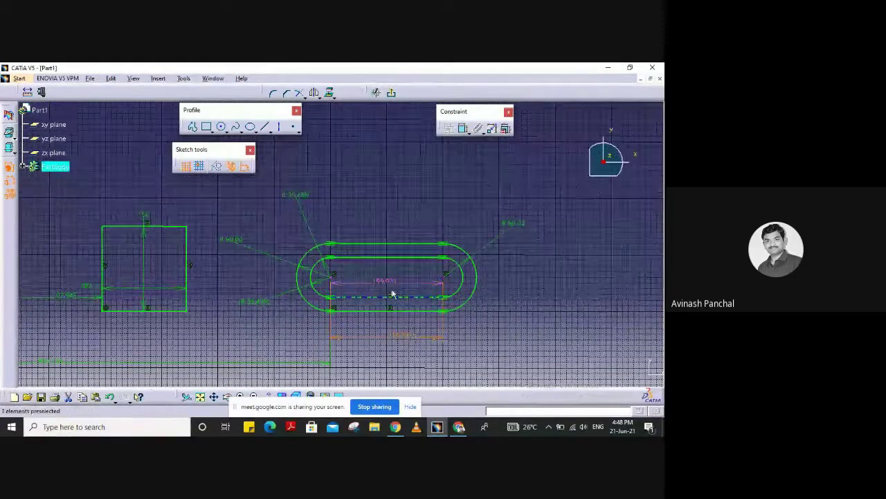
left_click(402, 338)
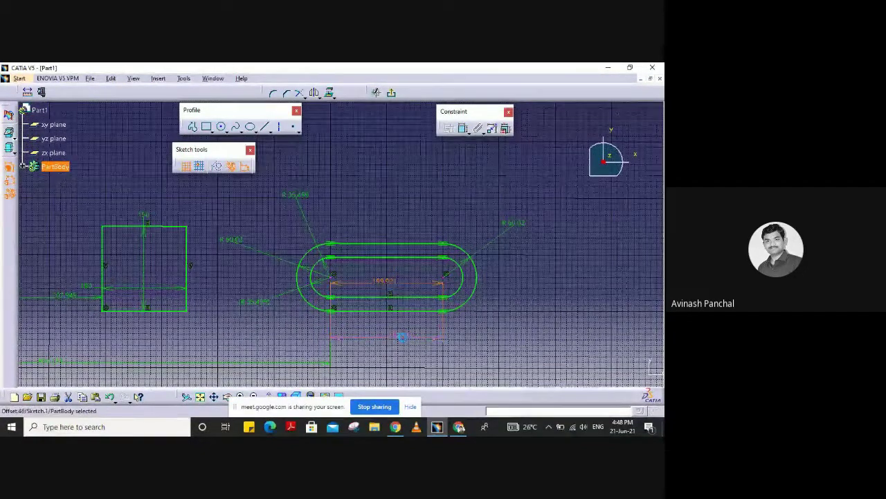
left_click(526, 326)
left_click(632, 342)
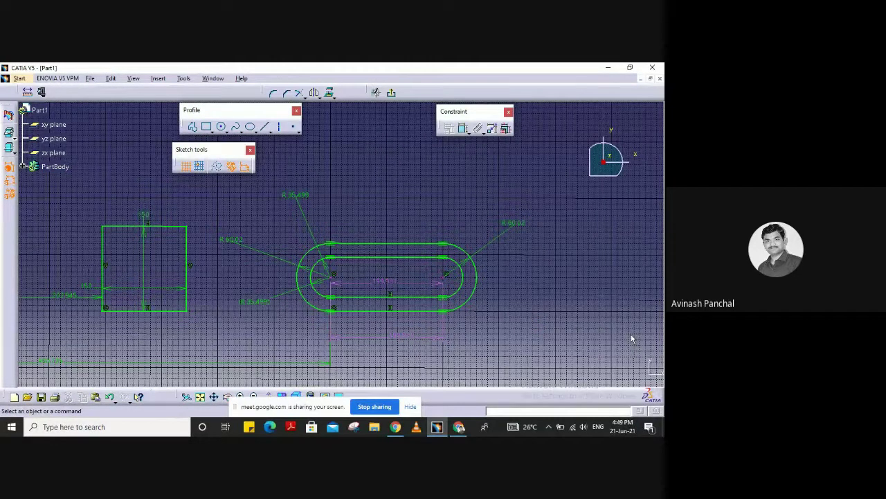
left_click(516, 362)
- Try a distance dimension between the 150 mm square's right edge and the outer left arc, and delete it
left_click(464, 129)
left_click(302, 275)
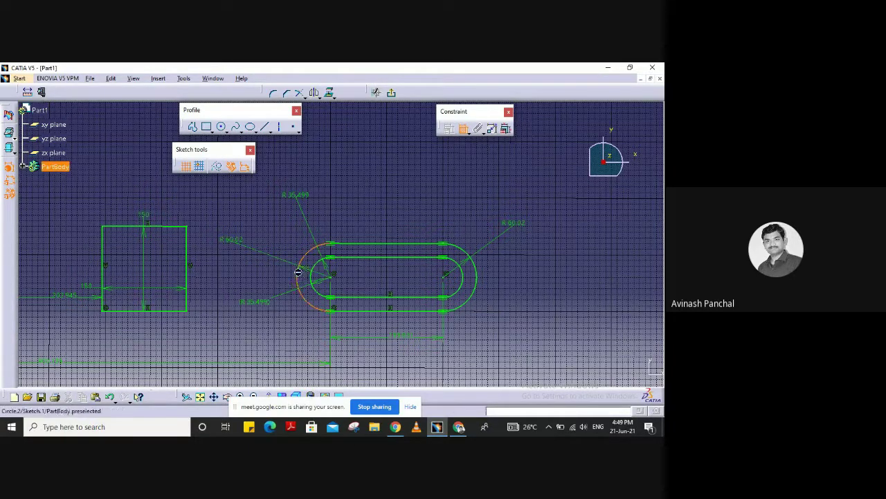
left_click(215, 284)
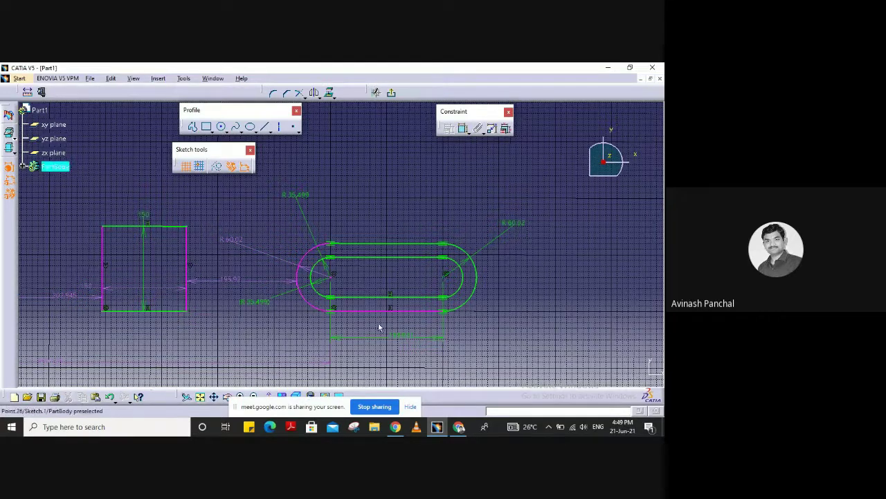
left_click(237, 283)
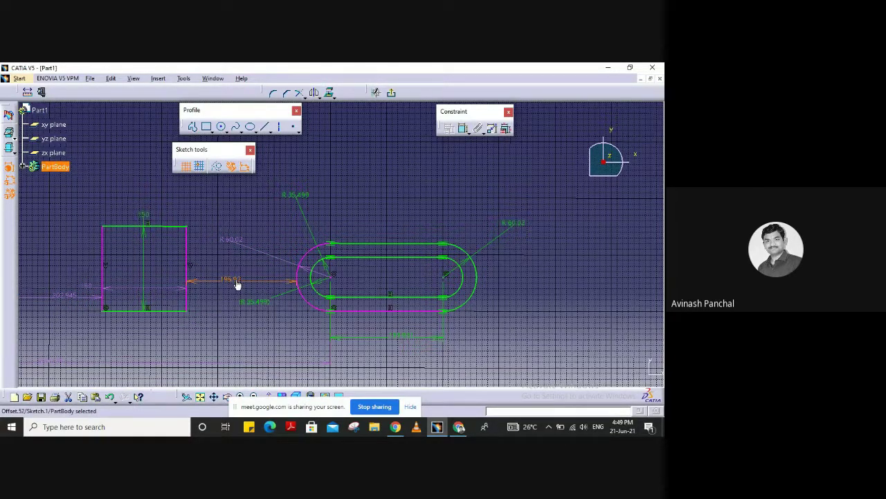
key("Delete")
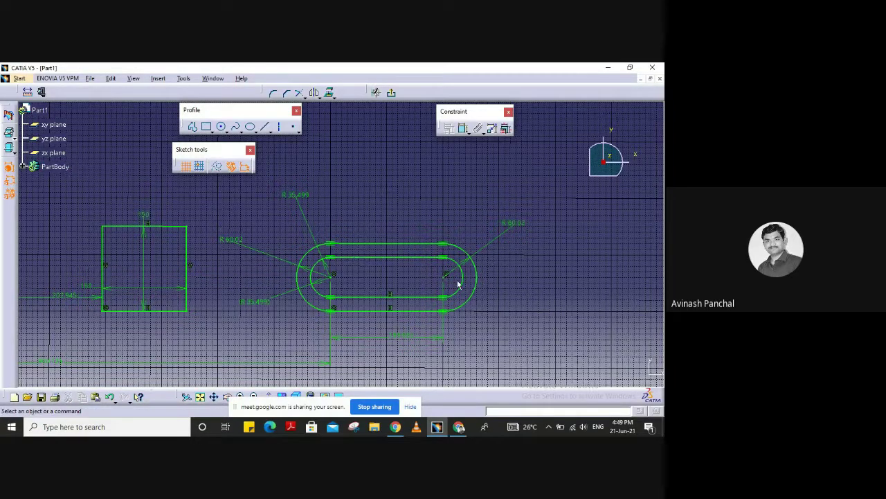
- Start a new profile in the empty area above and to the right of the elongated profiles with a horizontal line
mouse_move(451, 221)
middle_mouse_down()
mouse_move(470, 203)
mouse_move(452, 228)
mouse_move(360, 281)
mouse_move(233, 188)
middle_mouse_up()
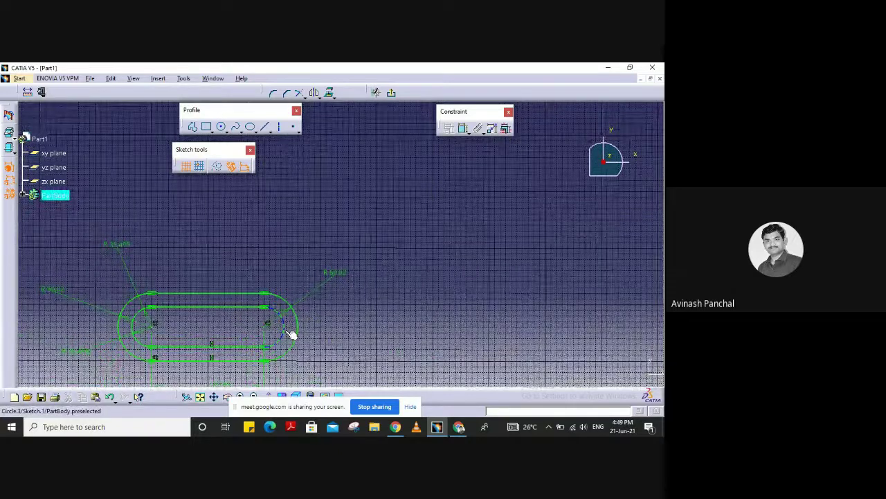
mouse_move(399, 247)
middle_mouse_down()
mouse_move(321, 297)
mouse_move(322, 328)
middle_mouse_up()
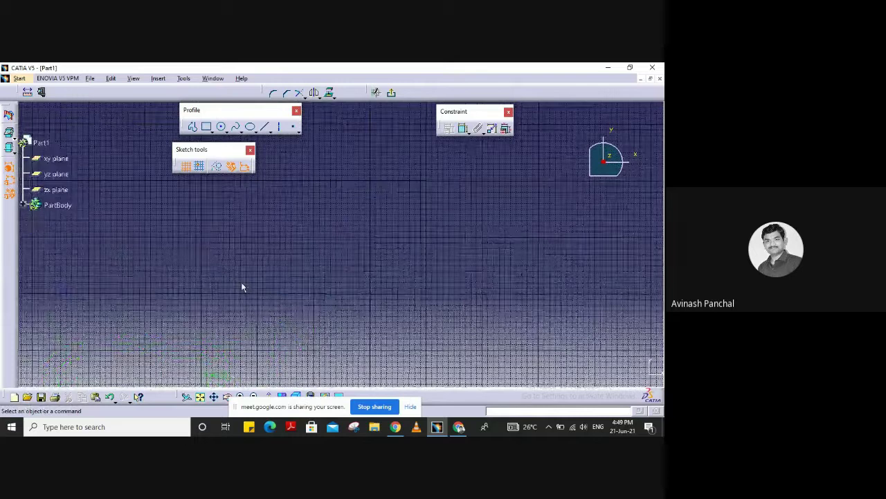
mouse_move(247, 281)
middle_mouse_down("ctrl")
mouse_move(266, 226)
mouse_move(342, 150)
mouse_move(317, 243)
mouse_move(241, 179)
middle_mouse_up("ctrl")
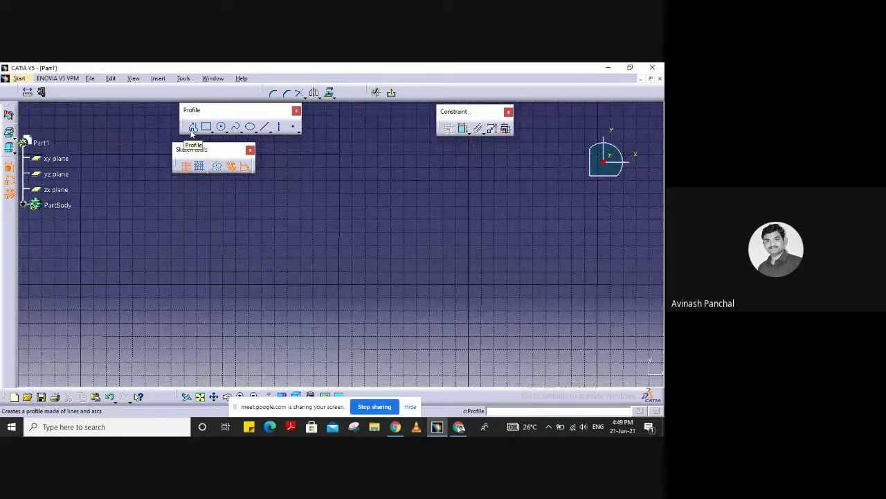
left_click(193, 128)
key("Escape")
left_click(194, 129)
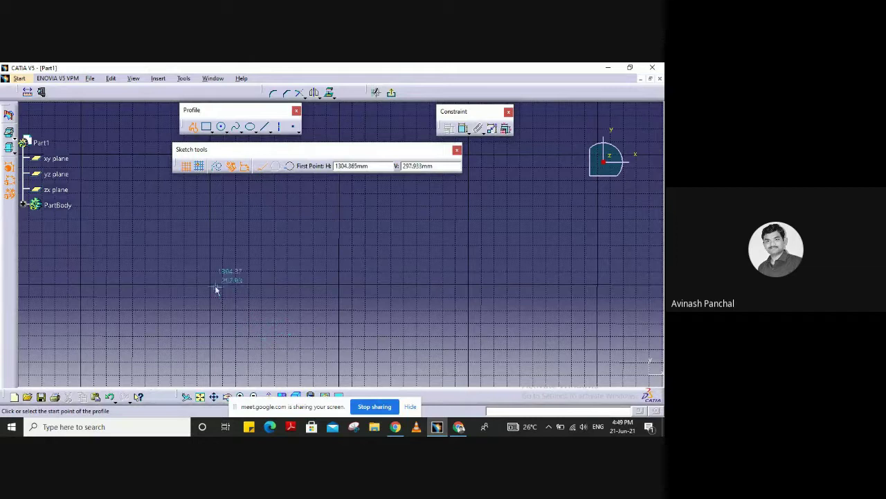
left_click(274, 354)
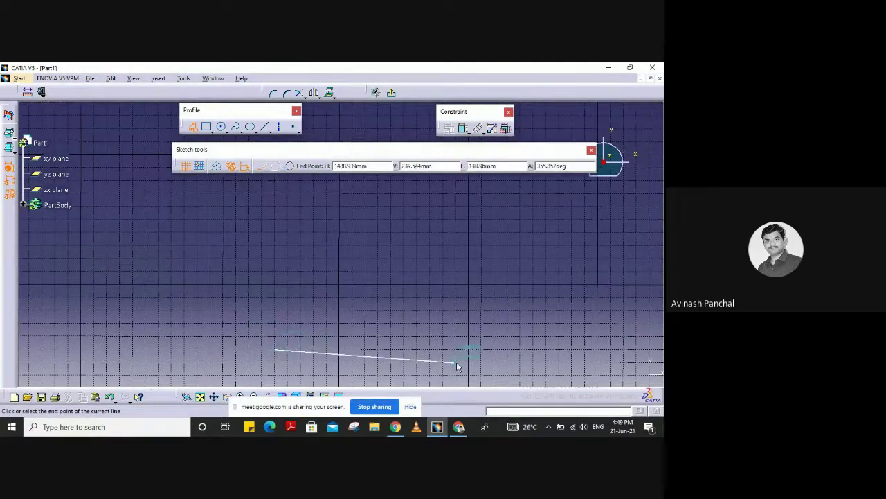
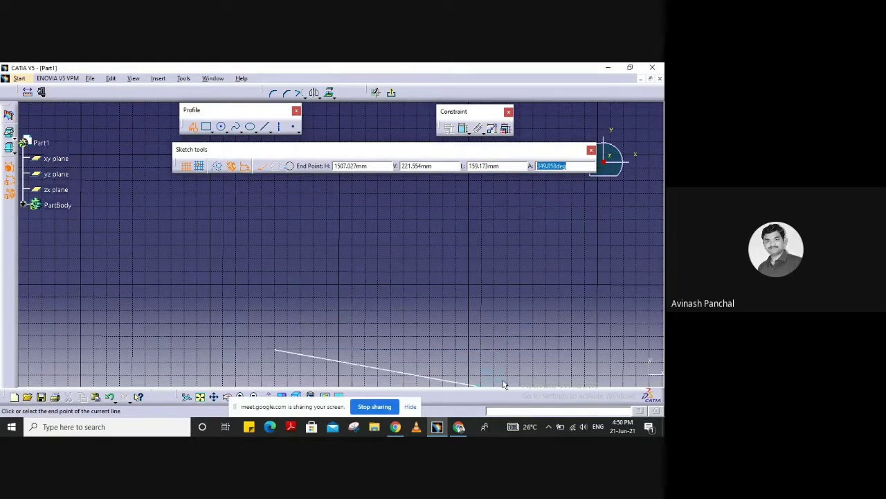
left_click(472, 352)
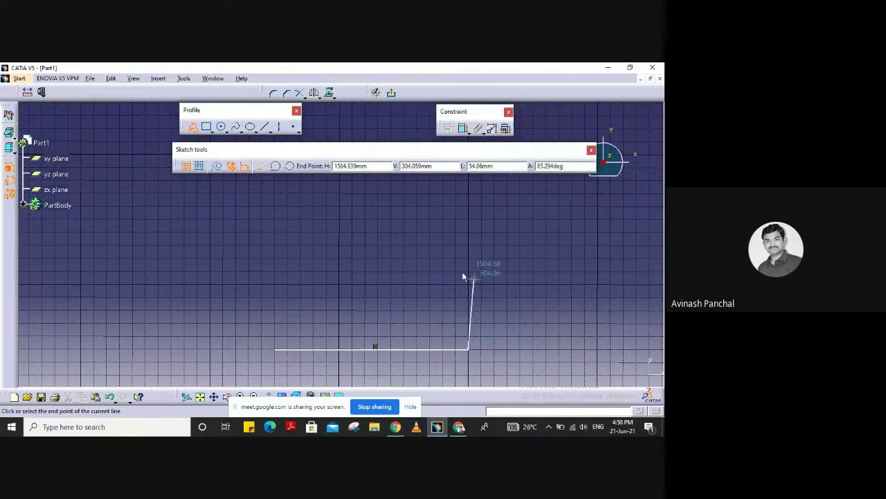
- Continue the profile with a large tangent arc curving up and back from the line's right end, followed by a short horizontal line leftward
left_click(277, 167)
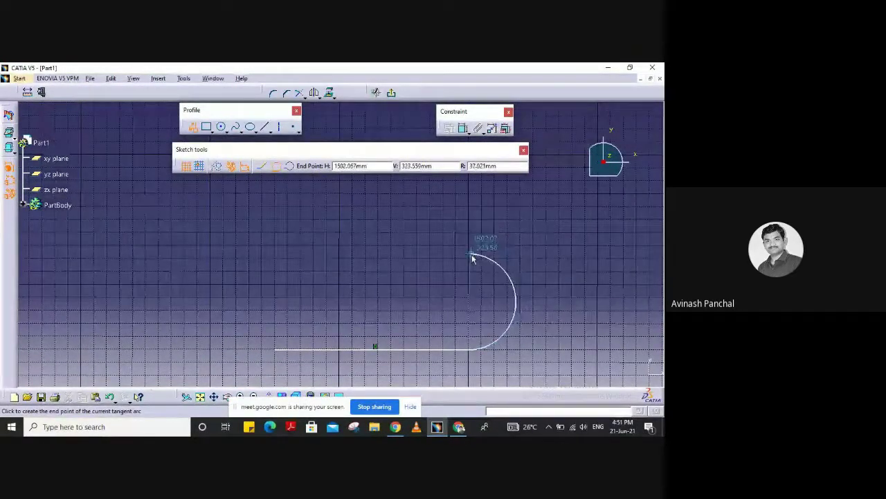
left_click(415, 302)
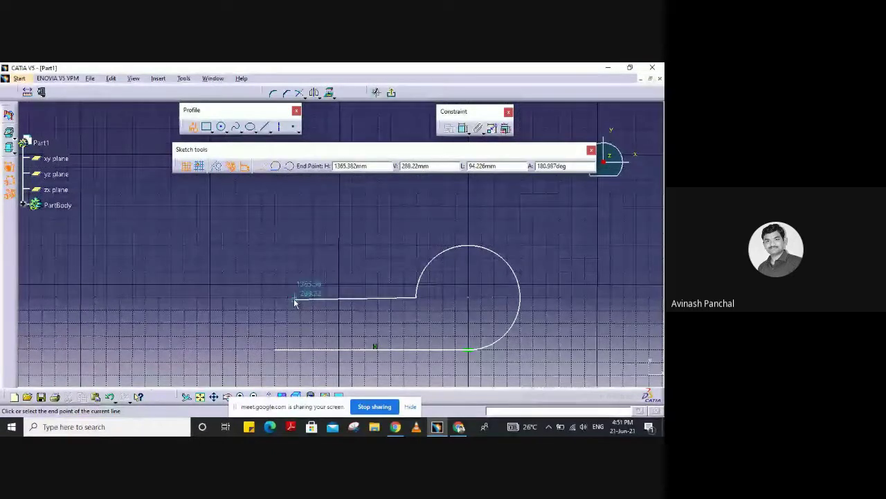
left_click(338, 297)
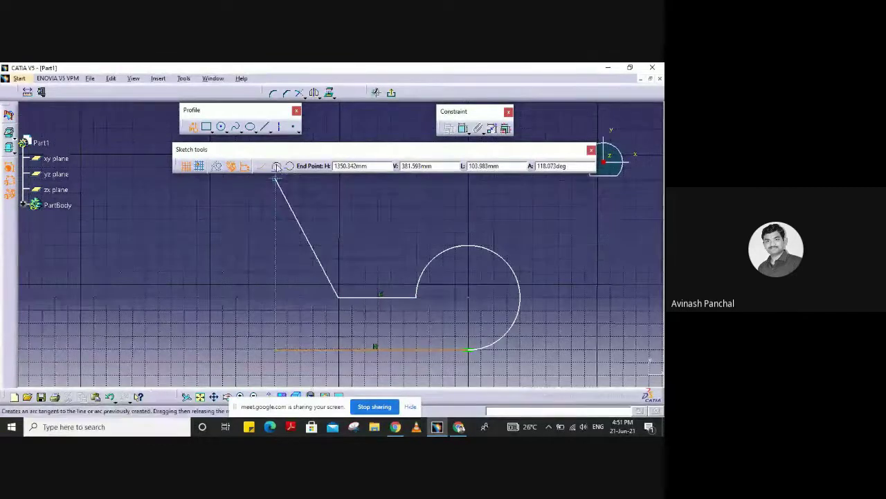
- Add two tangent semicircular arcs upward from the short line's left end, the first bulging left and the second bulging right
left_click(276, 166)
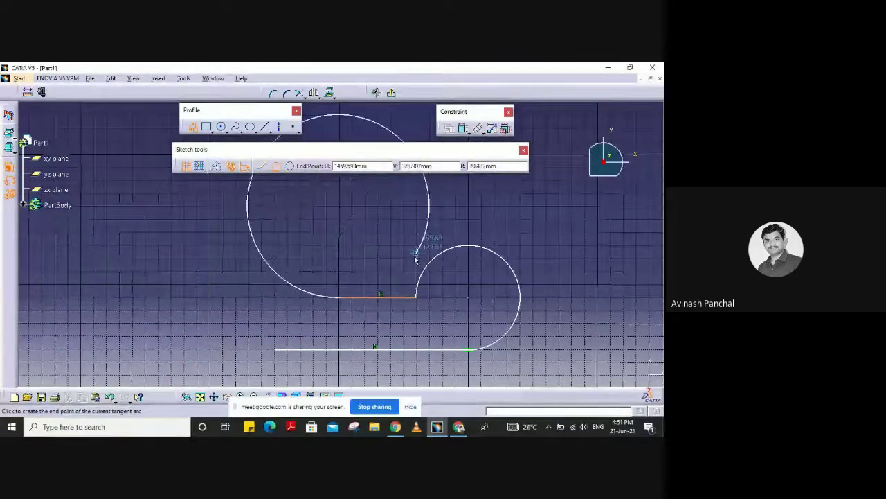
left_click(339, 187)
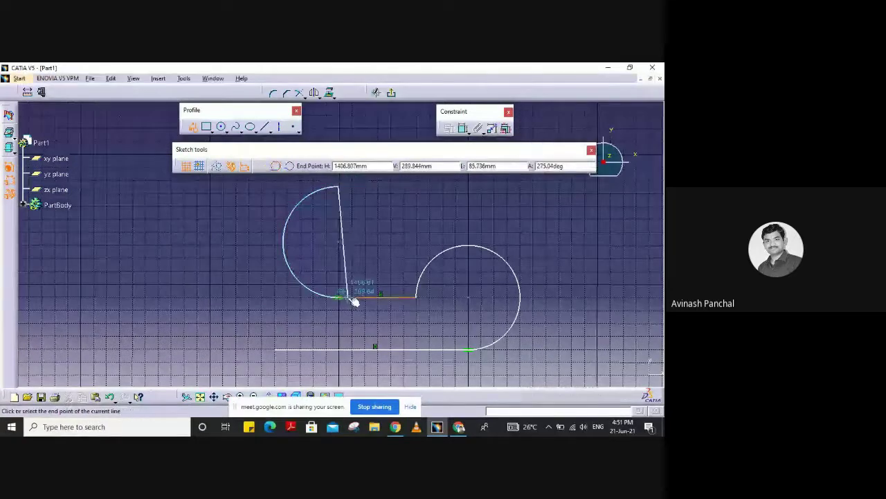
middle_click_drag(350, 204, 355, 253)
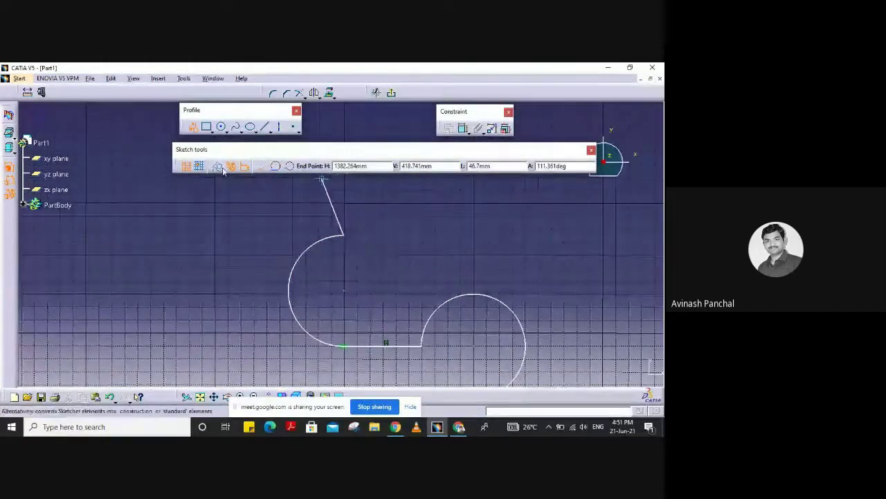
left_click(278, 167)
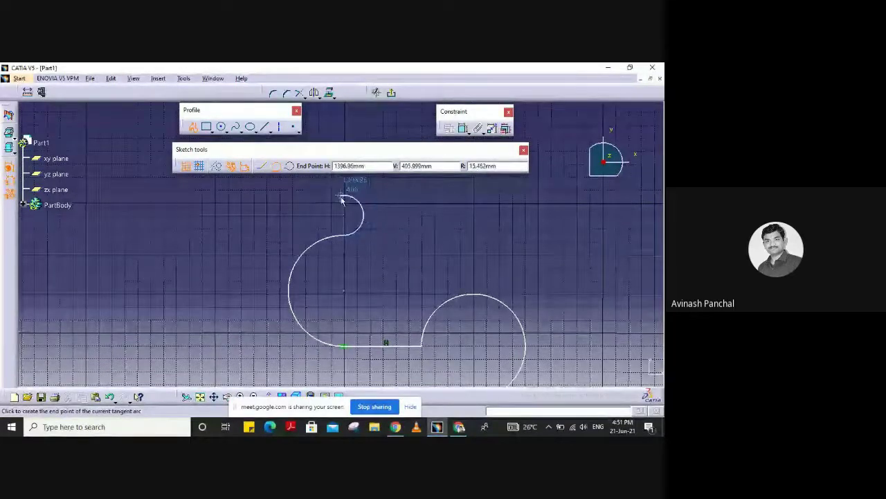
middle_click_drag(344, 192, 348, 242)
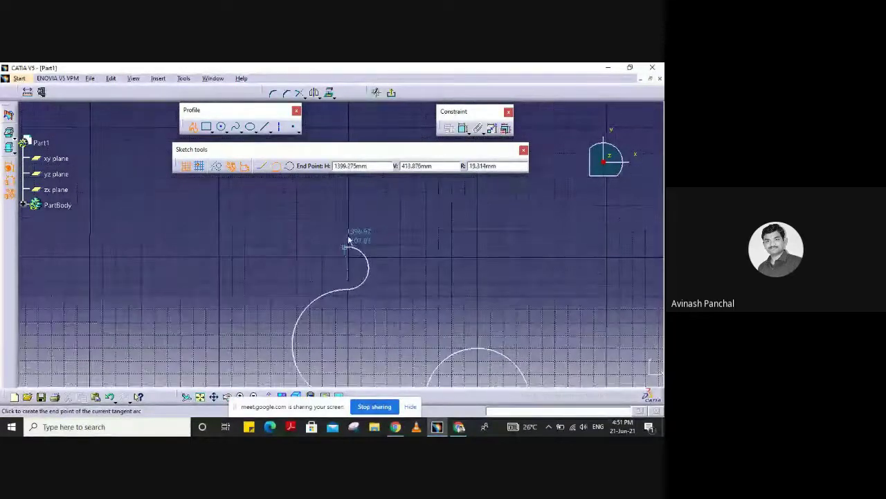
left_click(350, 182)
mouse_move(400, 251)
middle_mouse_down()
mouse_move(404, 223)
mouse_move(407, 255)
middle_mouse_up()
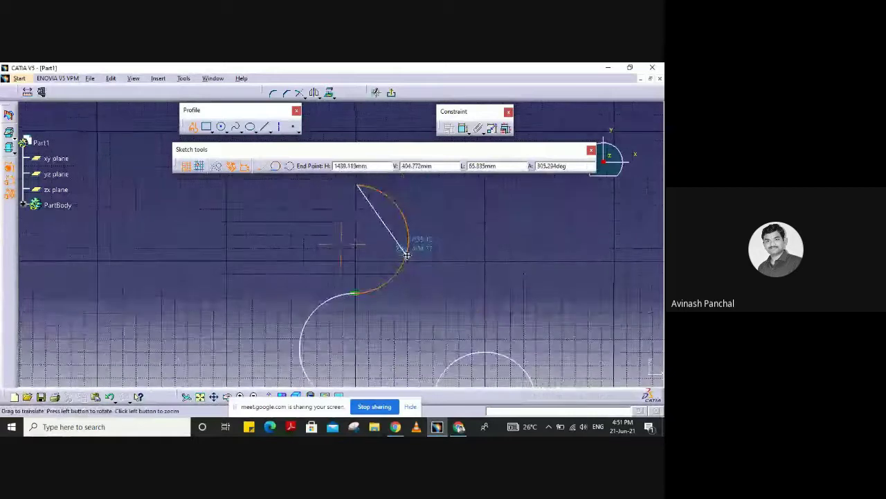
- Draw a short near-vertical line from the upper arc's top end down to about its centre, ending the open profile, and select that arc
left_click(355, 237)
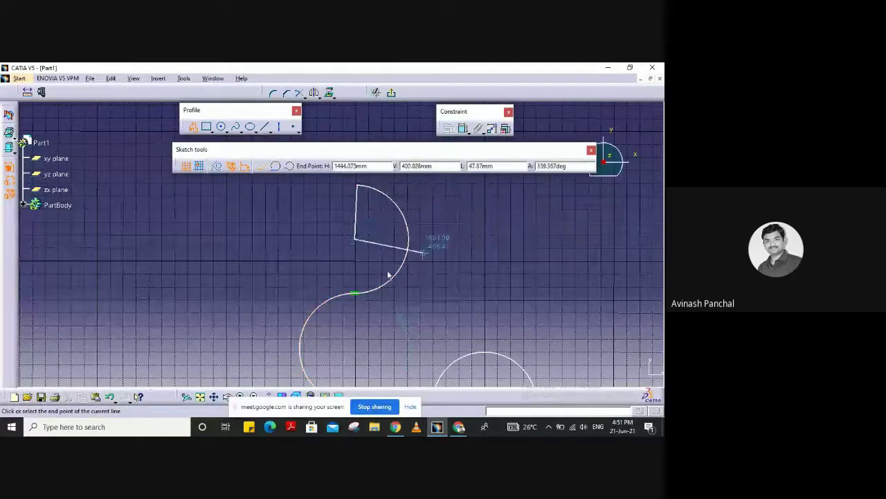
left_click(390, 255)
mouse_move(390, 263)
middle_mouse_down()
mouse_move(419, 153)
mouse_move(430, 224)
middle_mouse_up()
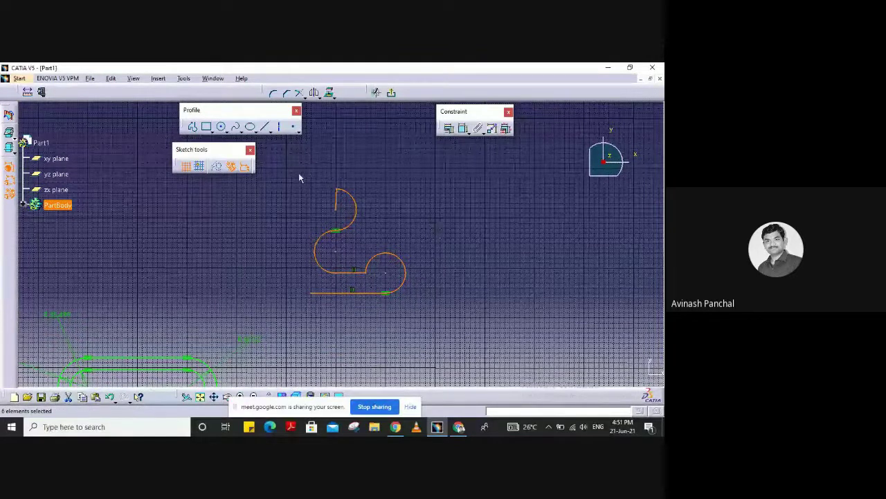
left_click(372, 221)
left_click(354, 218)
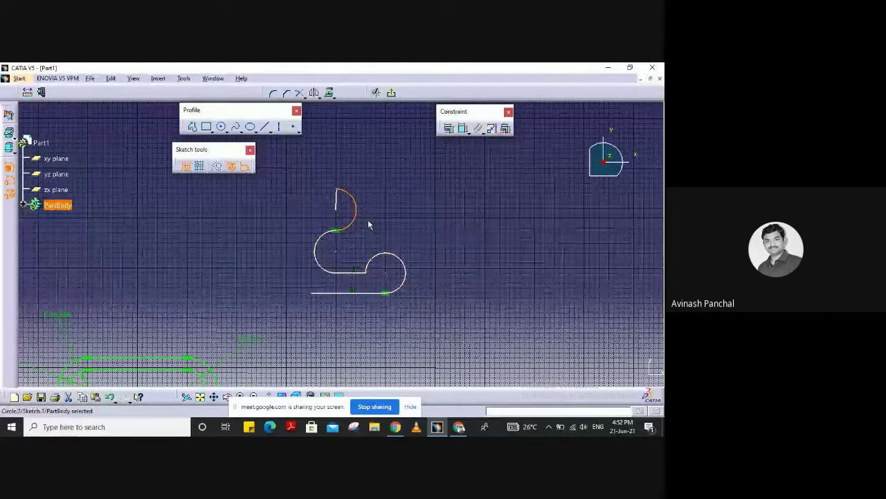
- Delete the open profile's arcs, short near-vertical line and short horizontal line, keeping only its lowest horizontal line
key("Delete")
left_click(338, 205)
key("Delete")
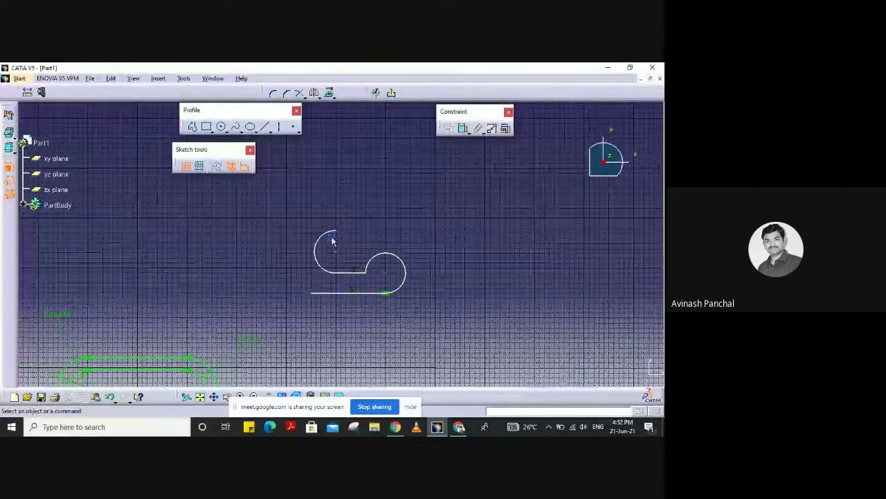
left_click(336, 236)
key("Delete")
left_click(352, 273)
key("Delete")
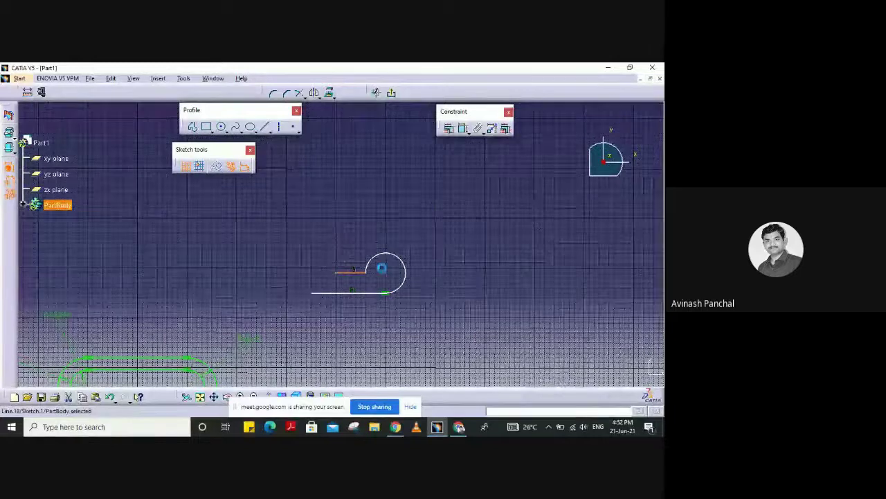
left_click(383, 255)
key("Delete")
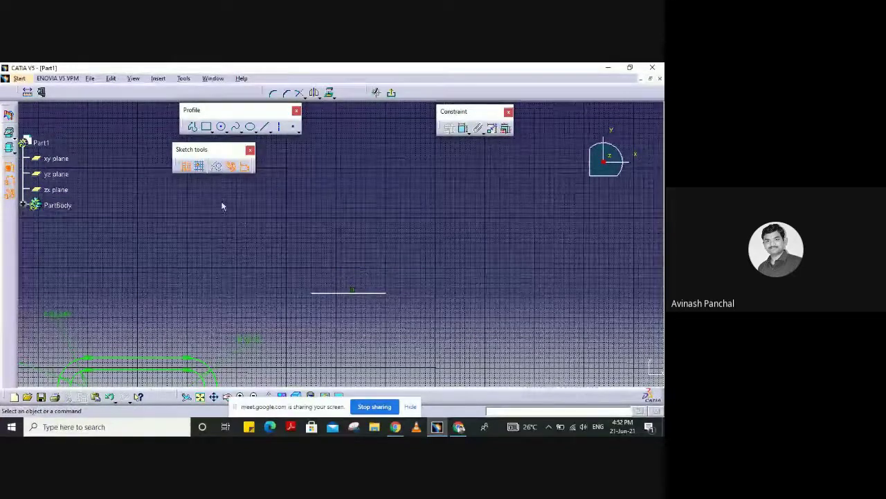
- Draw a closed elongated profile beside the remaining line, with two parallel horizontal lines joined by tangent semicircular arcs at both ends
left_click(193, 126)
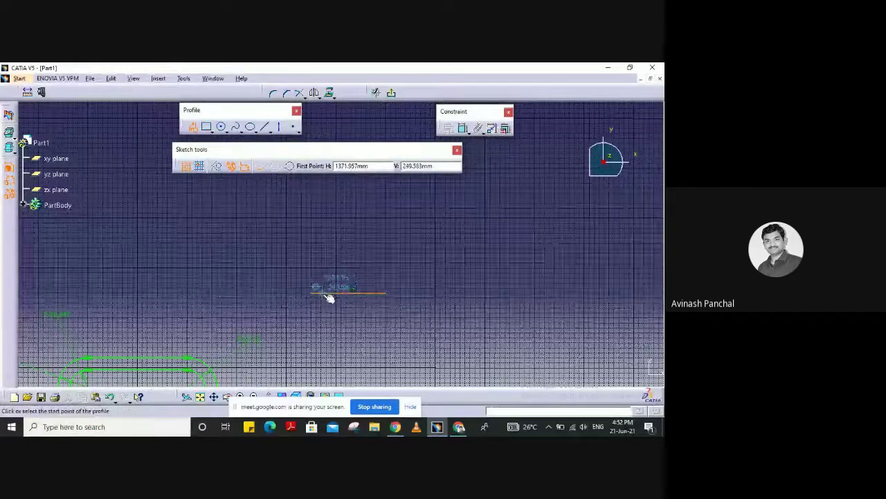
left_click(438, 316)
left_click(568, 316)
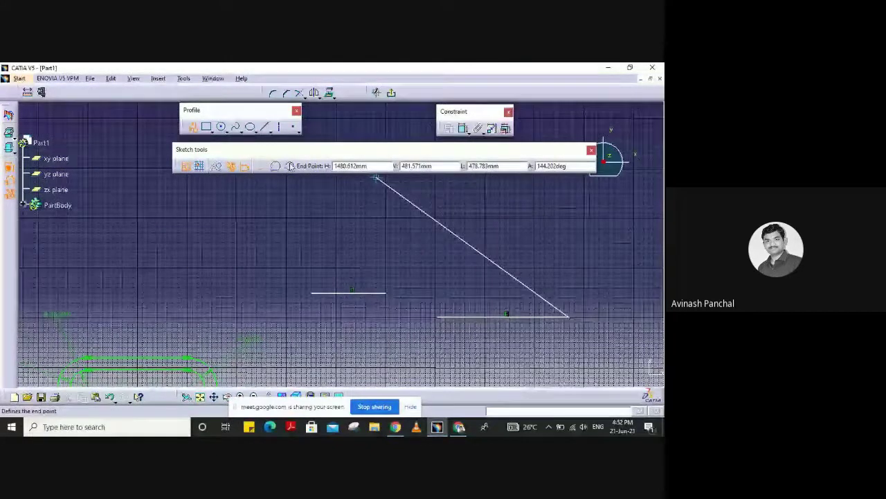
mouse_move(568, 316)
left_mouse_down()
mouse_move(563, 234)
mouse_move(568, 250)
left_mouse_up()
left_click(568, 248)
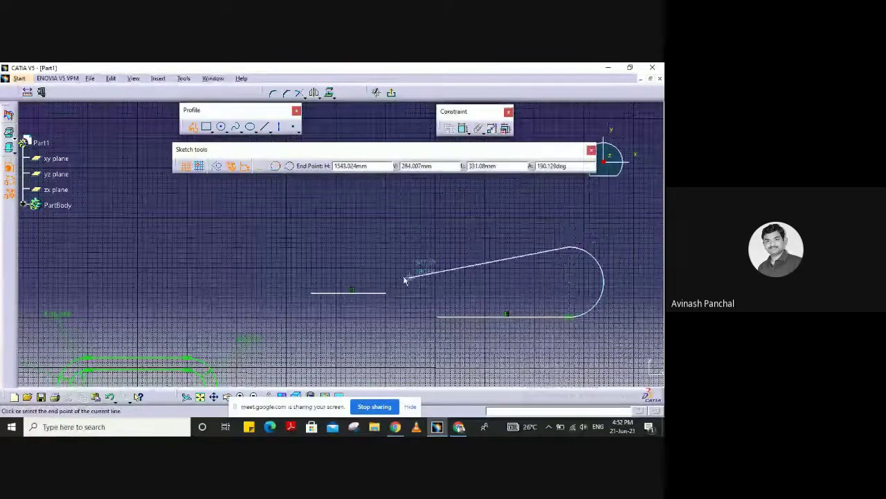
left_click(437, 247)
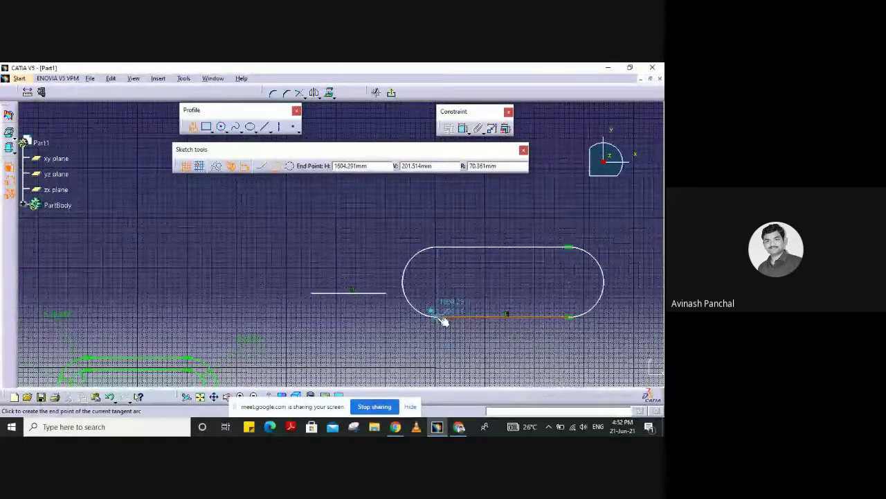
left_click(435, 316)
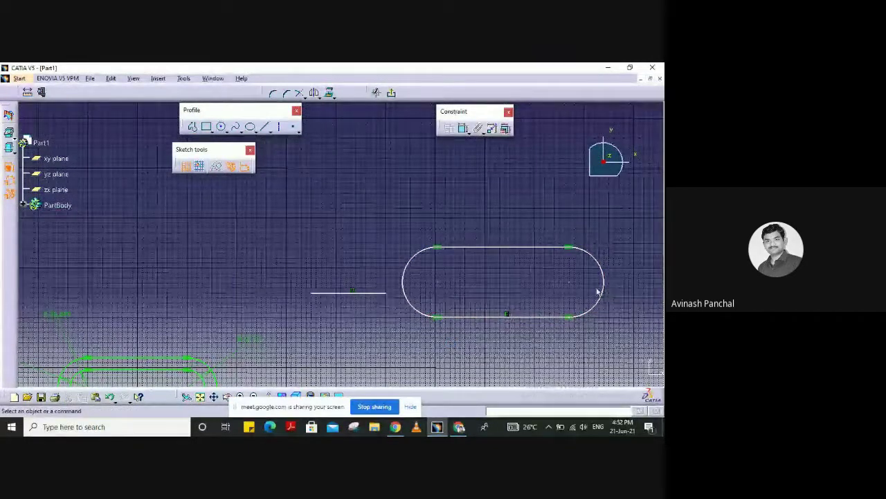
- Delete the leftover horizontal line together with the new elongated profile
mouse_move(263, 212)
left_mouse_down()
mouse_move(464, 376)
mouse_move(657, 380)
left_mouse_up()
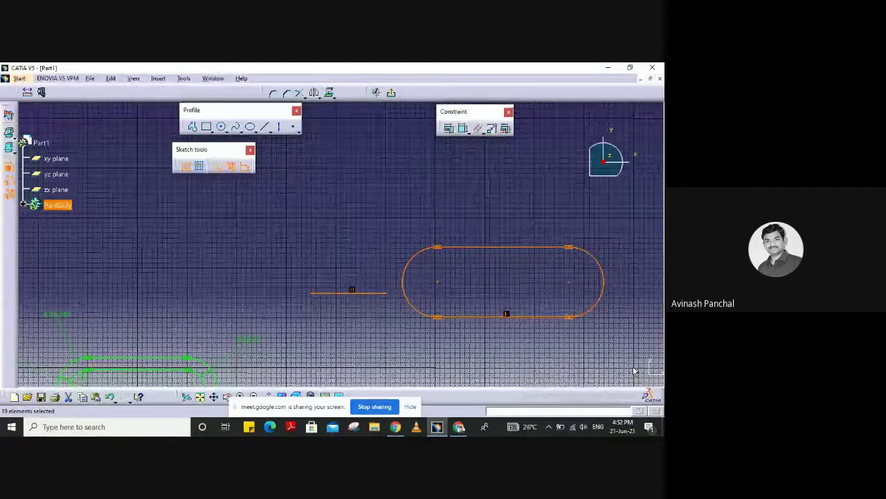
left_click(193, 126)
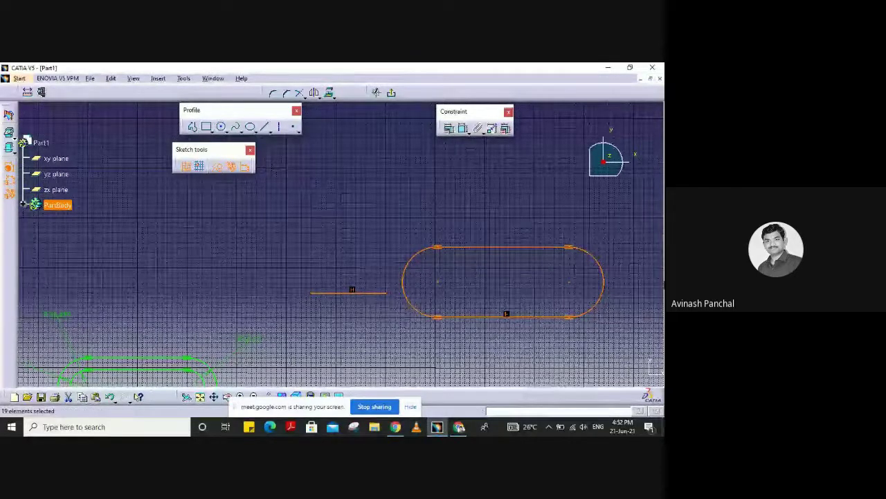
key("Escape")
left_click_drag(274, 217, 628, 350)
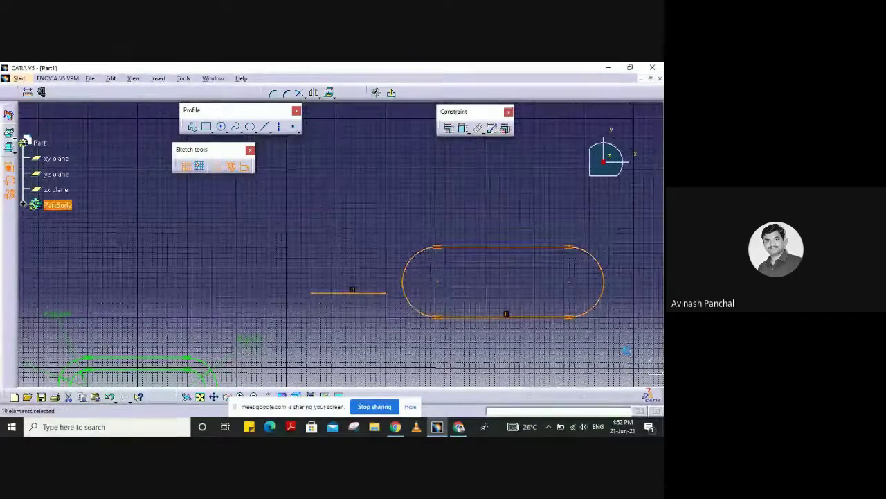
key("Delete")
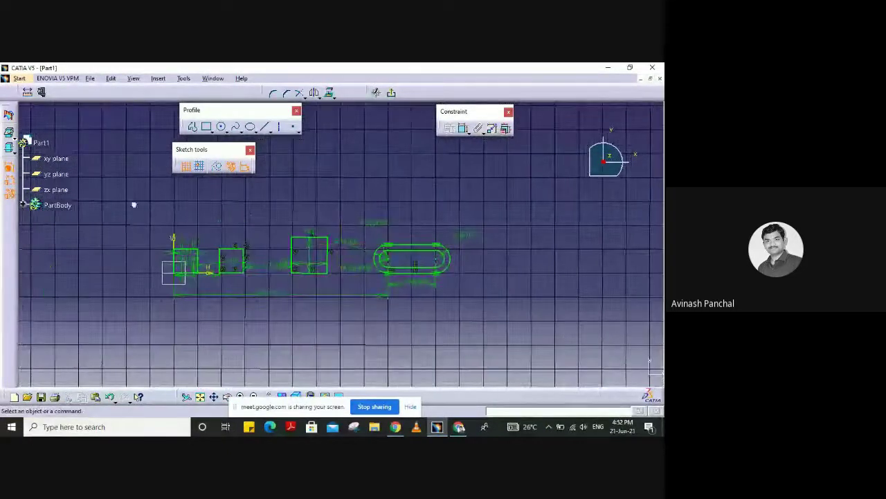
- Delete all remaining rectangles, nested elongated profiles and their constraints to empty the sketch
left_click_drag(132, 203, 493, 324)
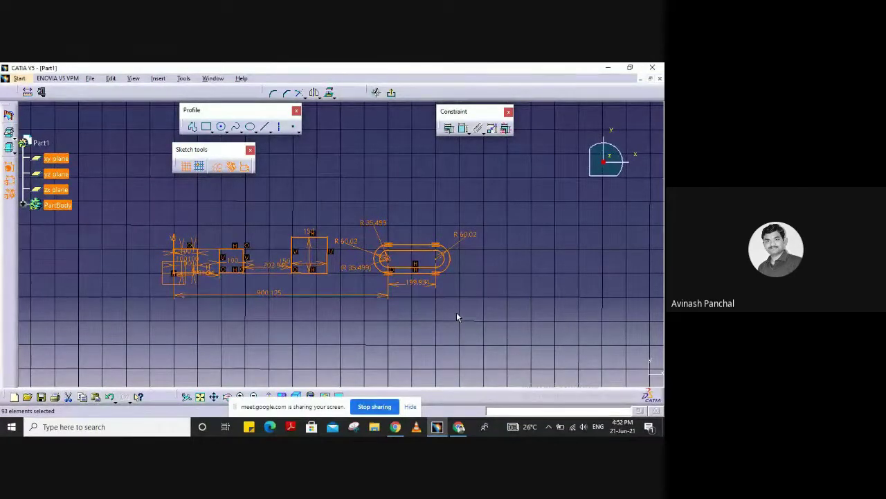
key("Delete")
scroll(264, 256, "up", 3)
scroll(264, 256, "down", 2)
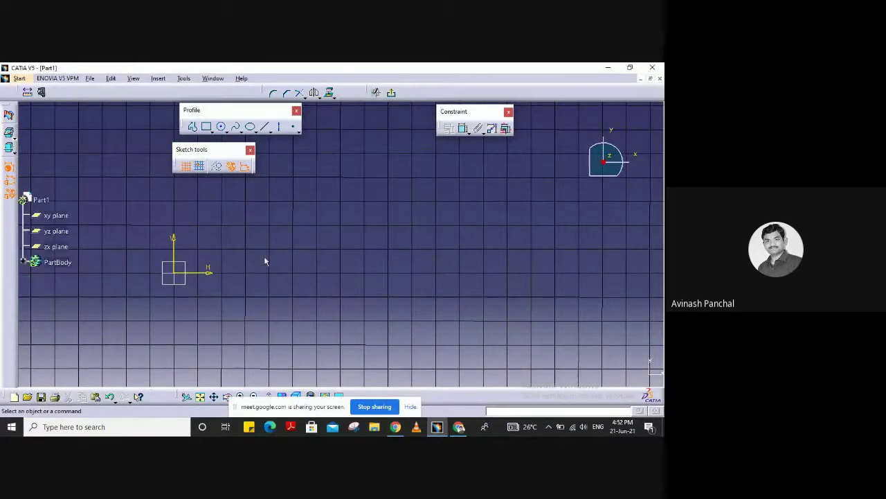
- Start a rectangle with its first corner at the origin by entering H 0 and V 0
mouse_move(264, 256)
middle_mouse_down()
mouse_move(269, 200)
mouse_move(267, 316)
mouse_move(256, 306)
mouse_move(309, 208)
mouse_move(311, 291)
mouse_move(328, 300)
mouse_move(360, 289)
mouse_move(212, 305)
middle_mouse_up()
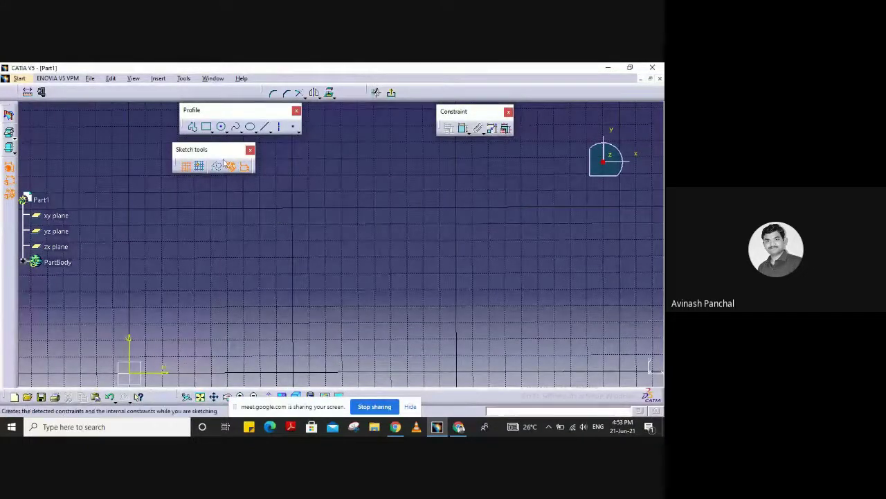
left_click(207, 127)
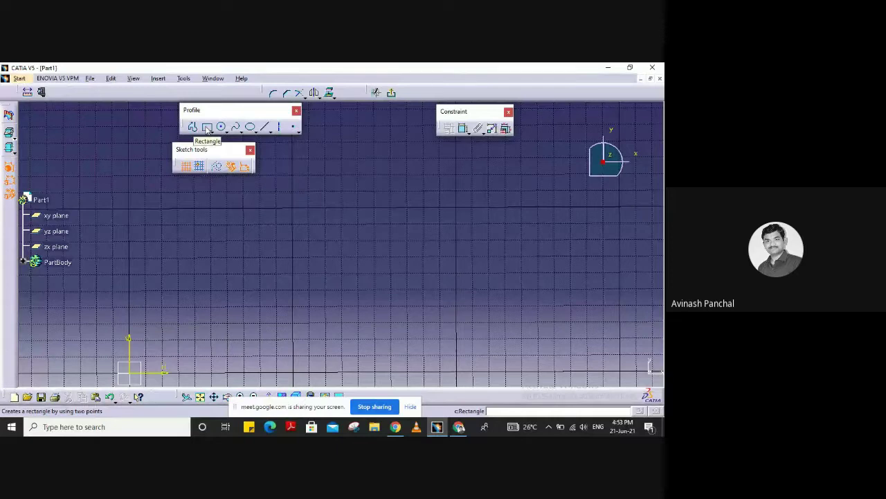
left_click(207, 127)
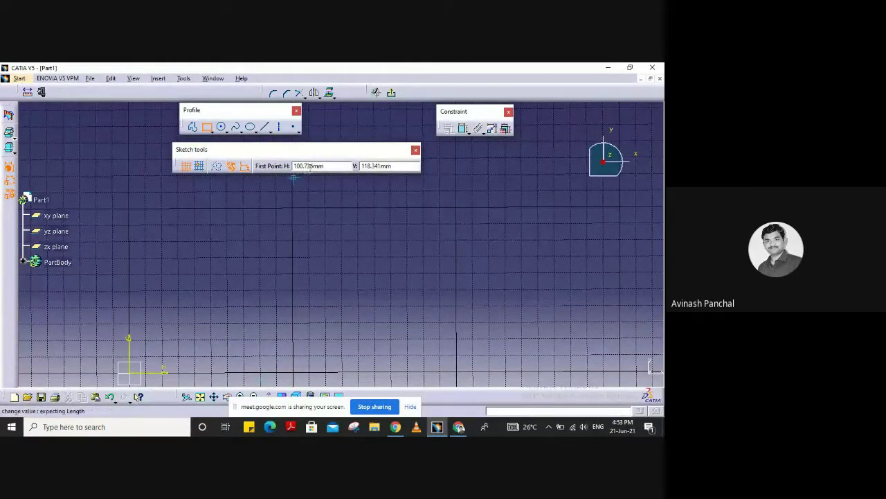
left_click_drag(294, 165, 338, 166)
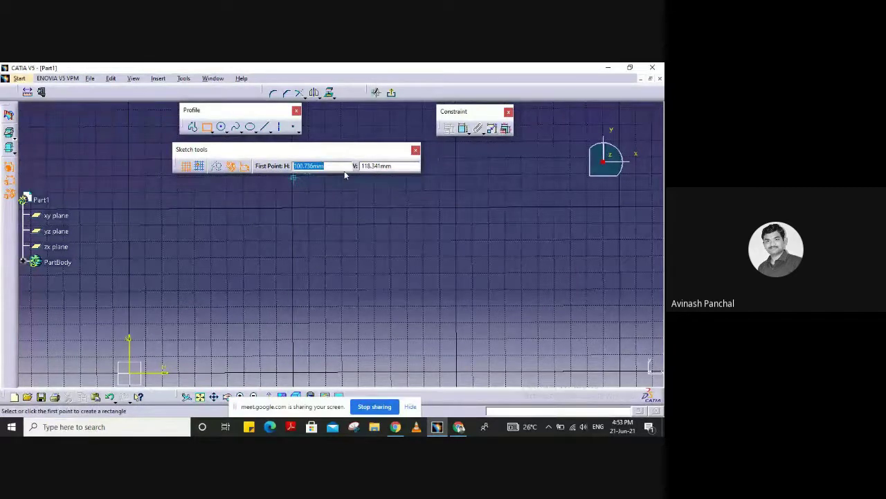
type("0")
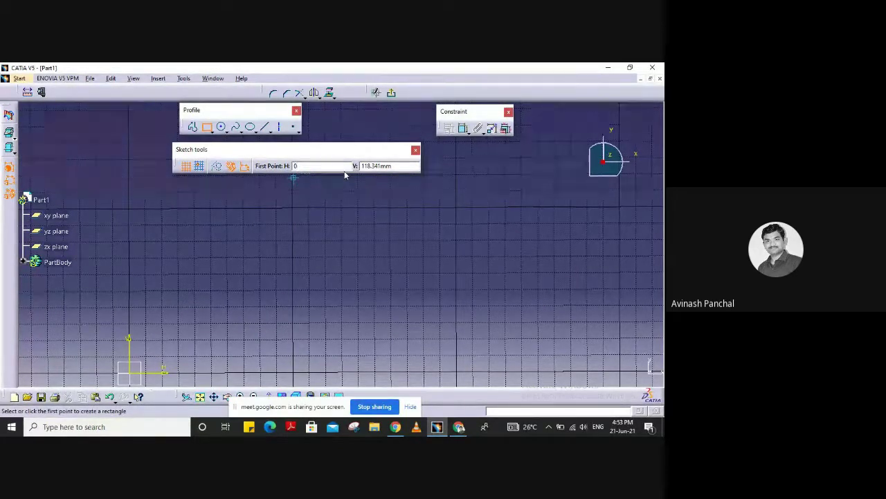
key("Tab")
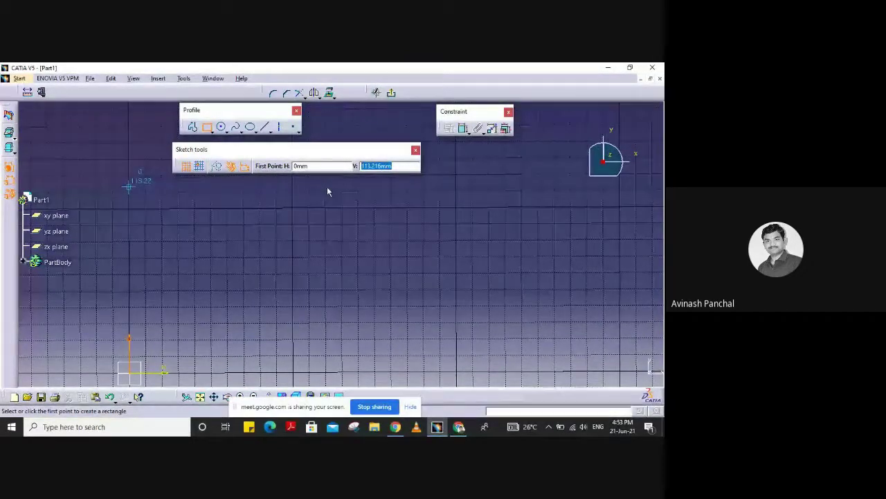
type("0")
key("Return")
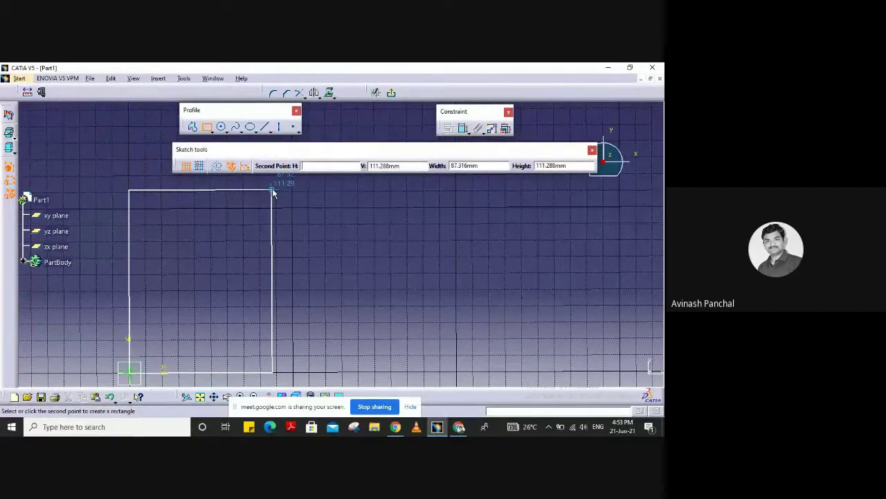
- Complete the rectangle by setting its second corner to H 200 mm and V 400 mm
type("00")
key("Tab")
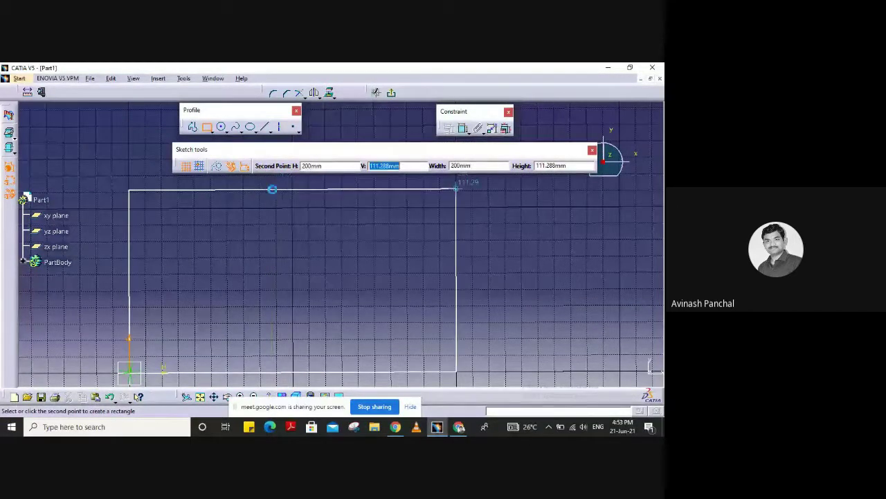
type("400")
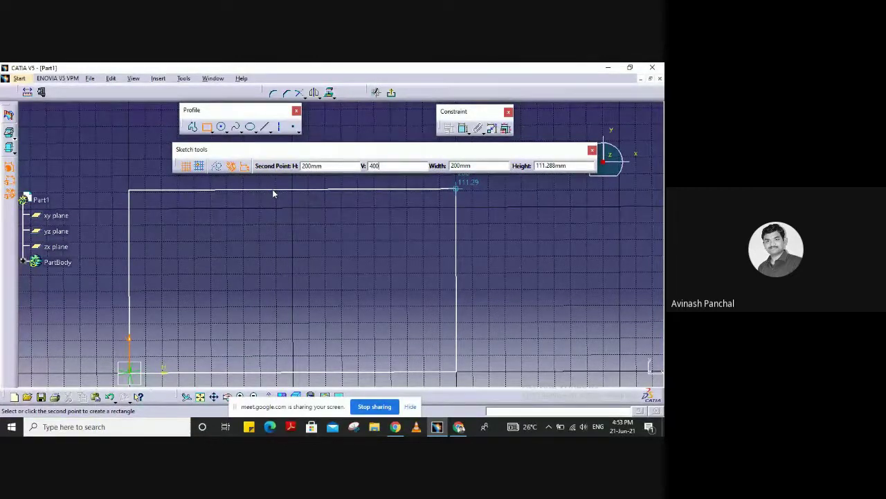
key("Return")
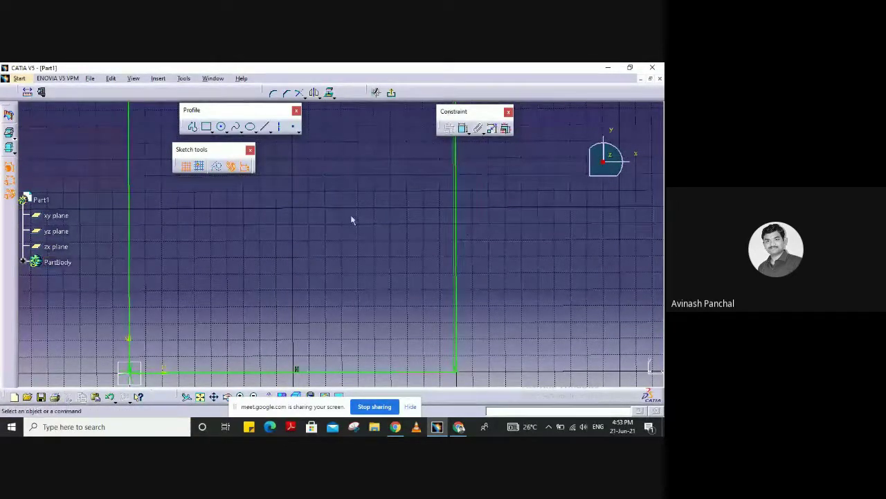
- Delete the whole rectangle along with its dimensions
mouse_move(351, 220)
middle_mouse_down()
mouse_move(381, 291)
mouse_move(379, 275)
mouse_move(423, 285)
middle_mouse_up()
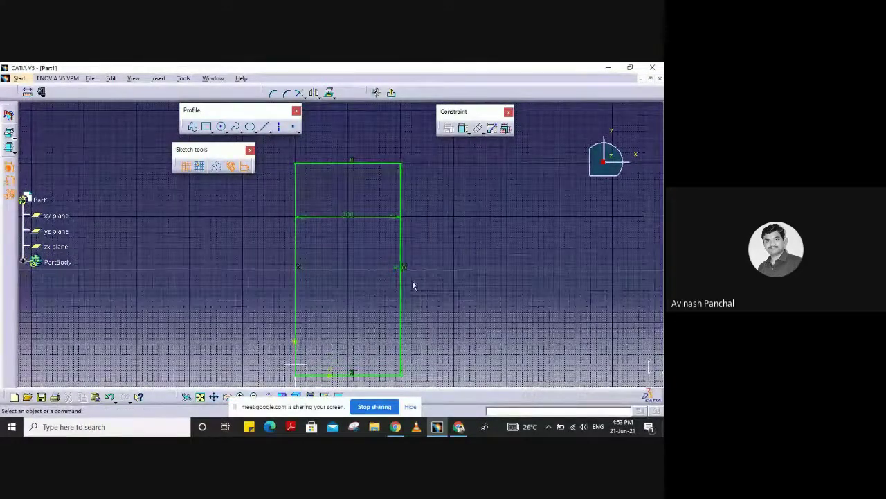
left_click(402, 278)
mouse_move(281, 145)
left_mouse_down()
mouse_move(477, 380)
mouse_move(482, 393)
mouse_move(454, 382)
mouse_move(471, 392)
left_mouse_up()
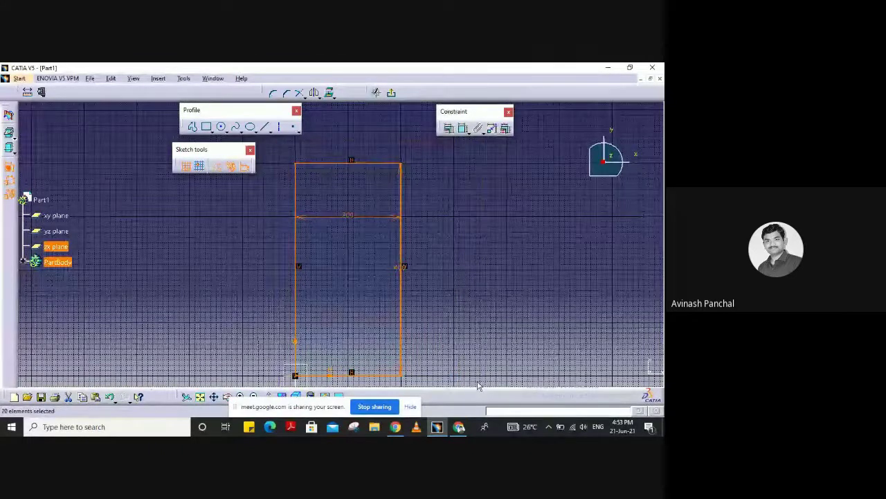
key("Delete")
- Draw a wide rectangle freehand from the origin up and to the right
mouse_move(323, 329)
middle_mouse_down()
mouse_move(273, 280)
mouse_move(243, 298)
mouse_move(261, 263)
mouse_move(311, 256)
middle_mouse_up()
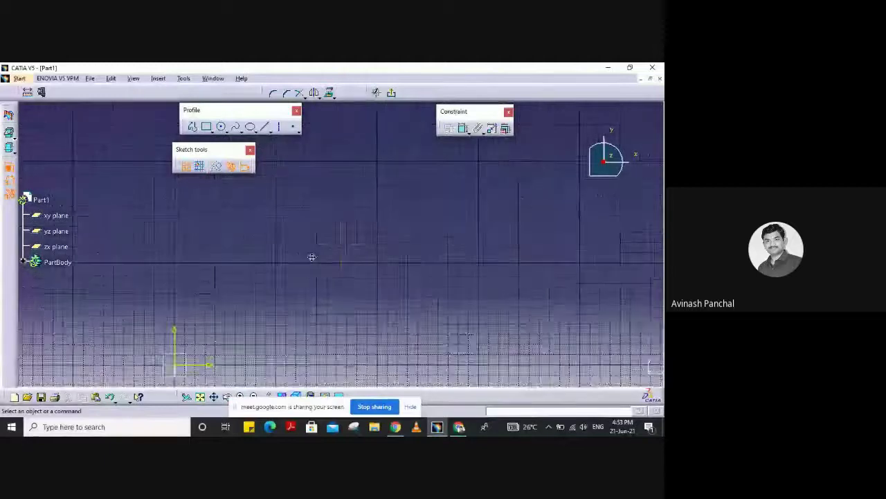
left_click(207, 128)
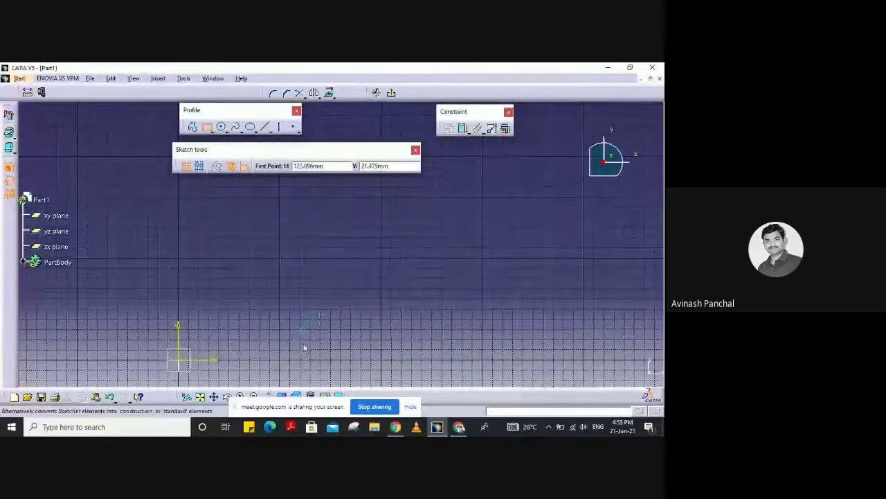
left_click(184, 363)
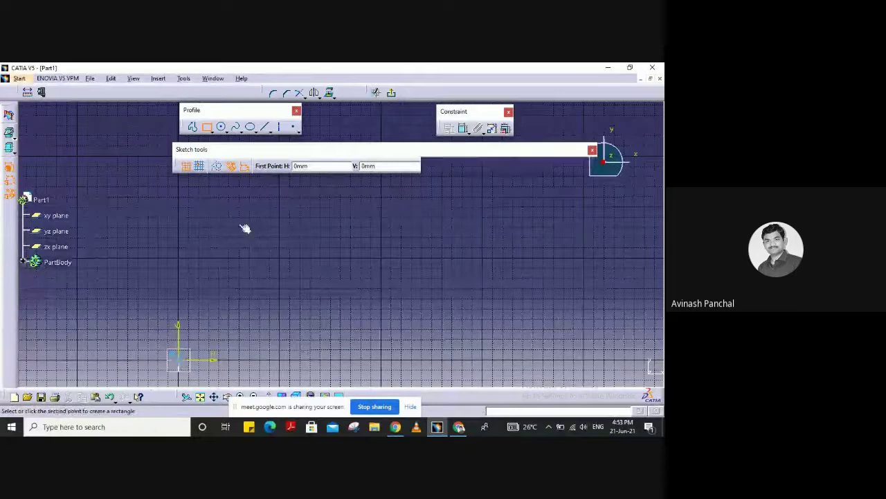
left_click(438, 197)
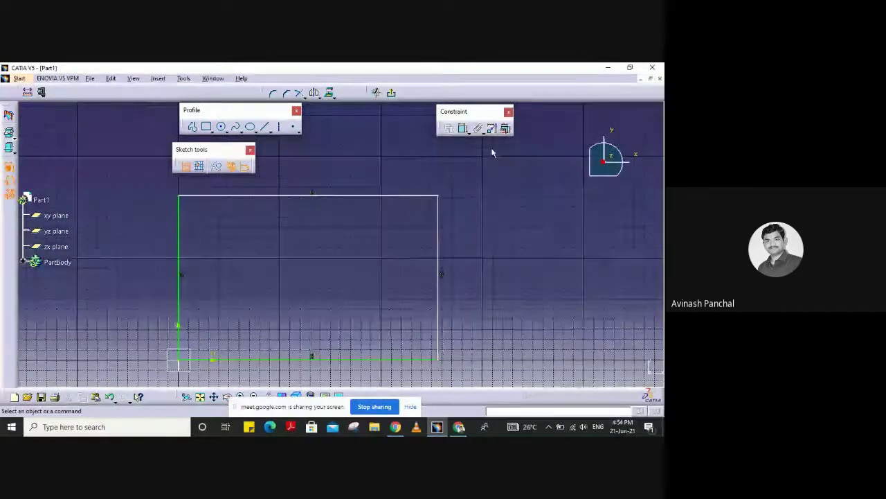
- Dimension the rectangle's right vertical side and set its length to 400 mm
left_click(464, 129)
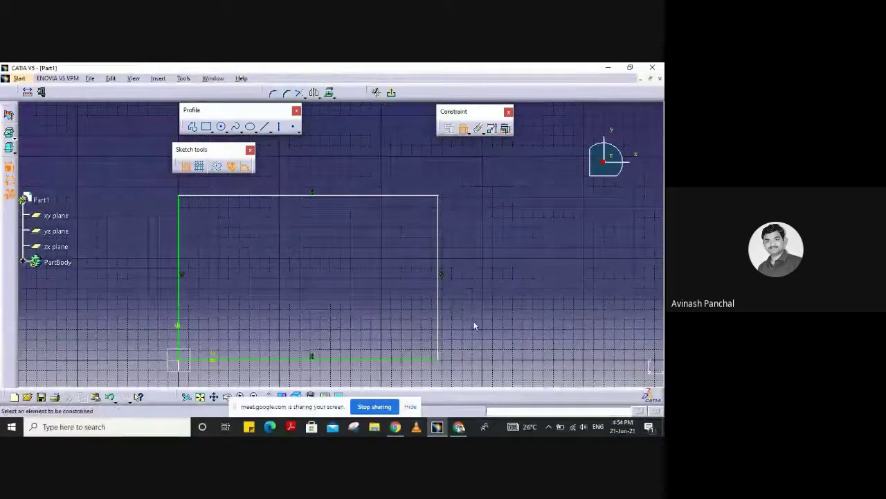
left_click(438, 332)
left_click(504, 297)
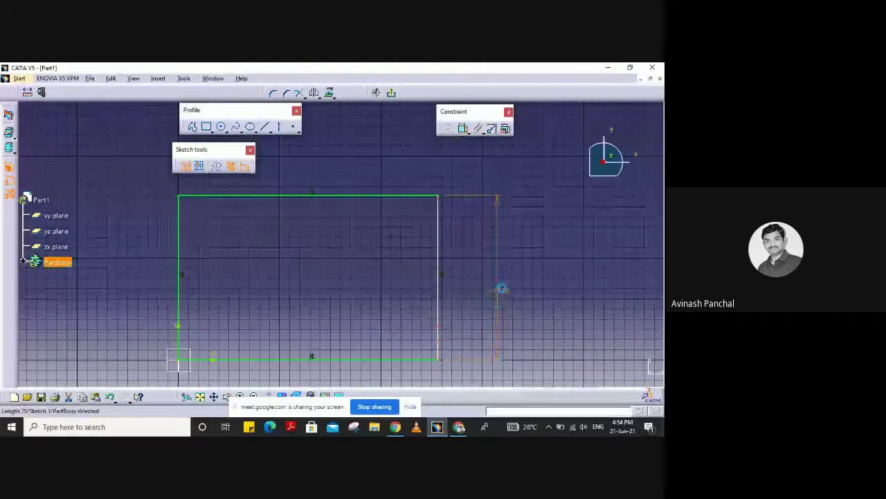
double_click(500, 289)
type("400")
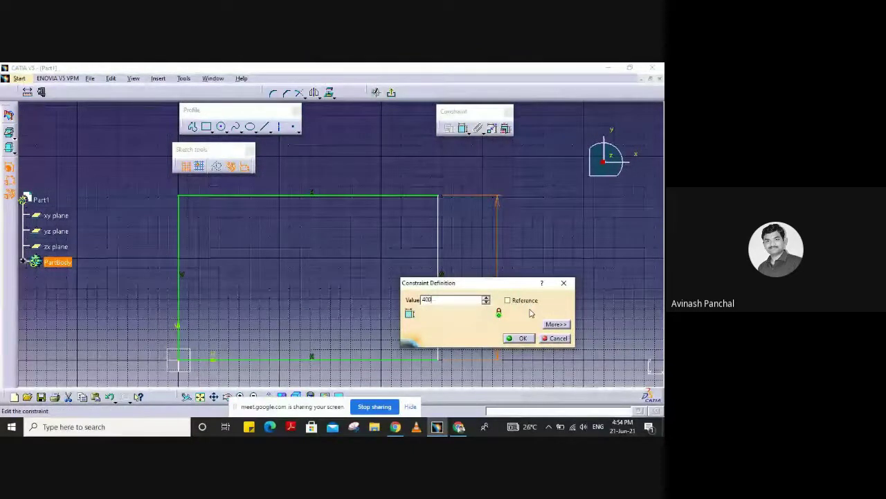
key("Return")
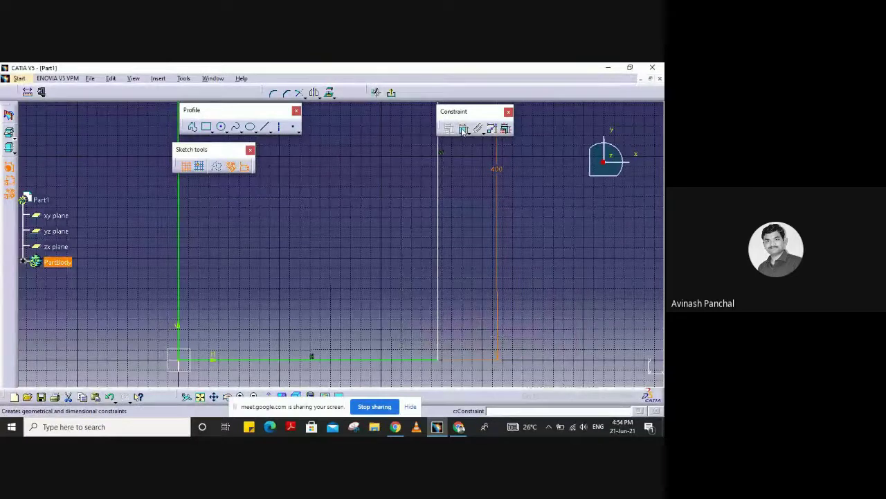
- Dimension the rectangle's bottom horizontal side and set its length to 200 mm
left_click(463, 128)
left_click(311, 358)
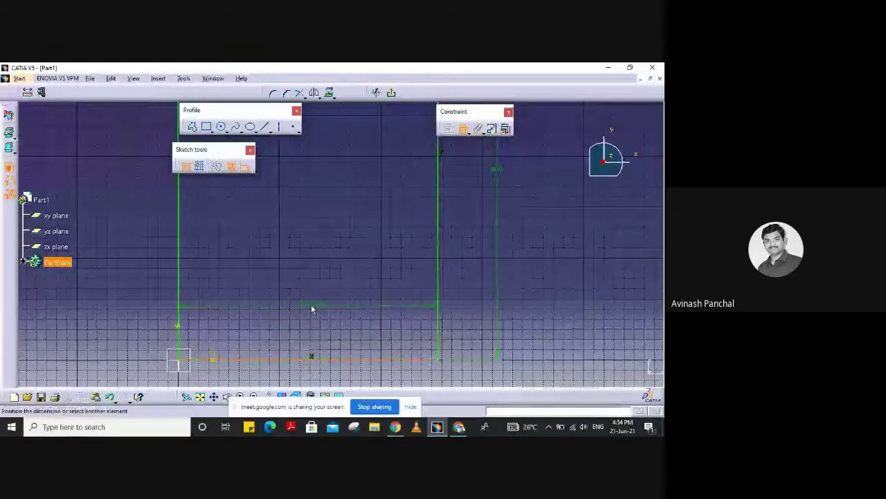
left_click(315, 305)
double_click(312, 304)
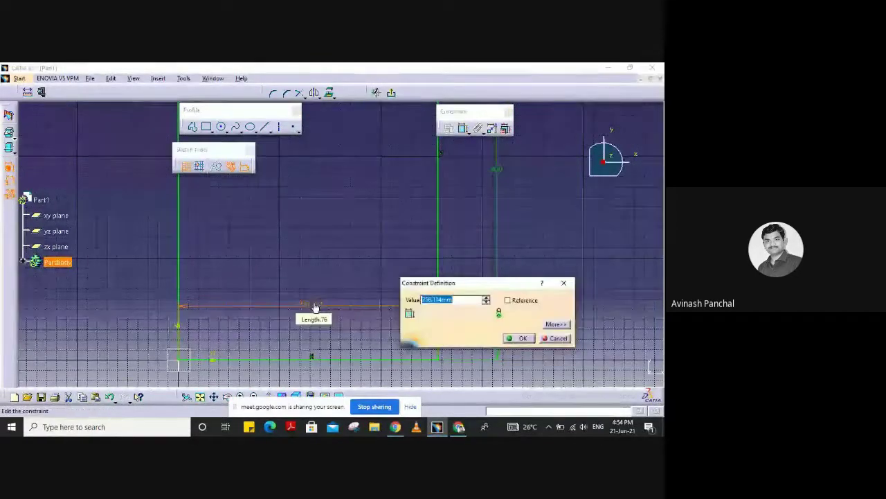
type("200")
key("Return")
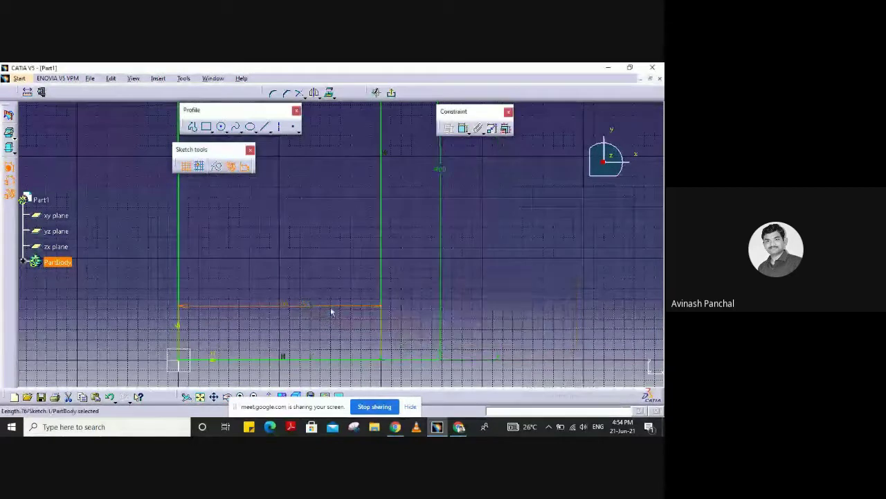
- Delete the whole rectangle with its dimensions and dock the floating Sketch tools toolbar
middle_click_drag(338, 217, 350, 253, "ctrl")
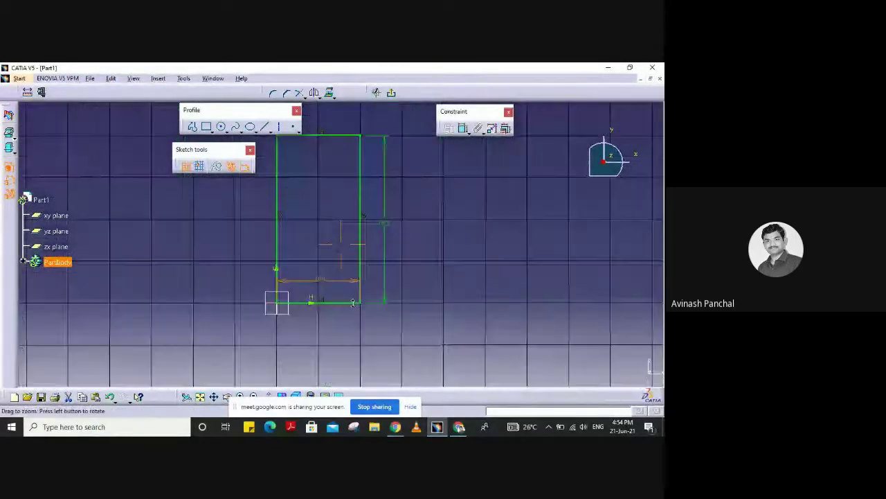
middle_click_drag(342, 184, 340, 233)
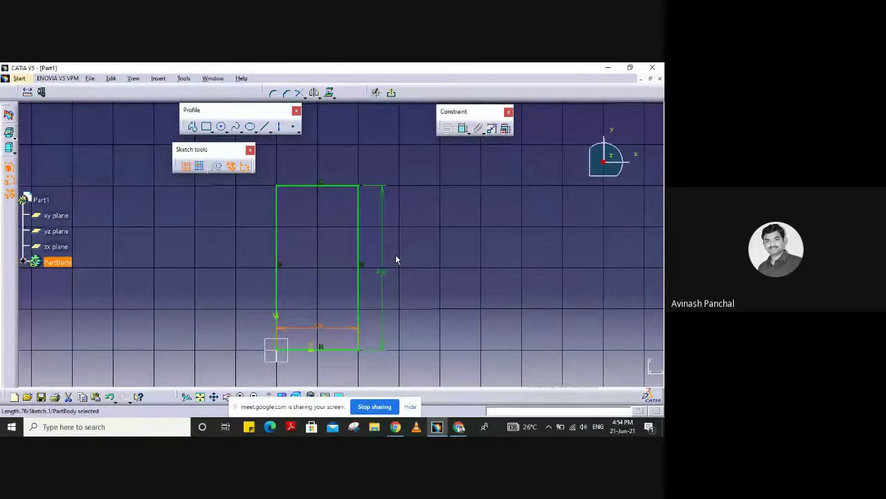
left_click_drag(269, 170, 411, 366)
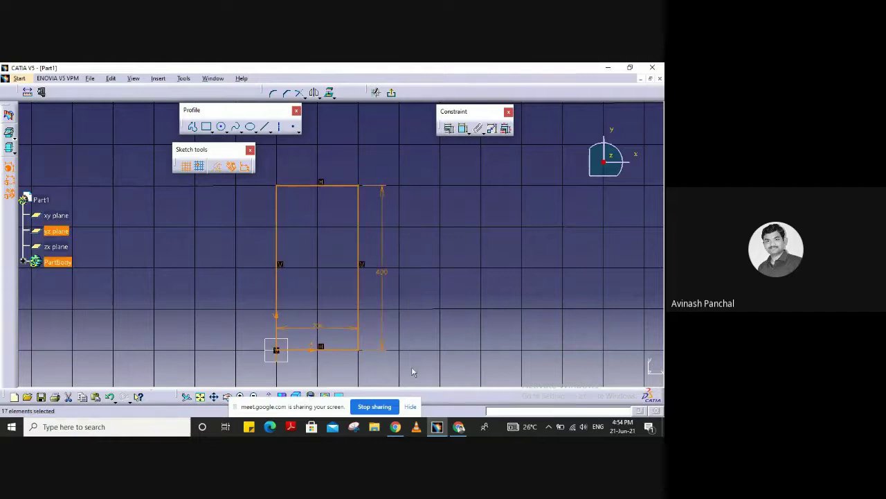
key("Delete")
mouse_move(290, 269)
middle_mouse_down()
mouse_move(269, 221)
mouse_move(283, 212)
mouse_move(307, 154)
mouse_move(373, 248)
middle_mouse_up()
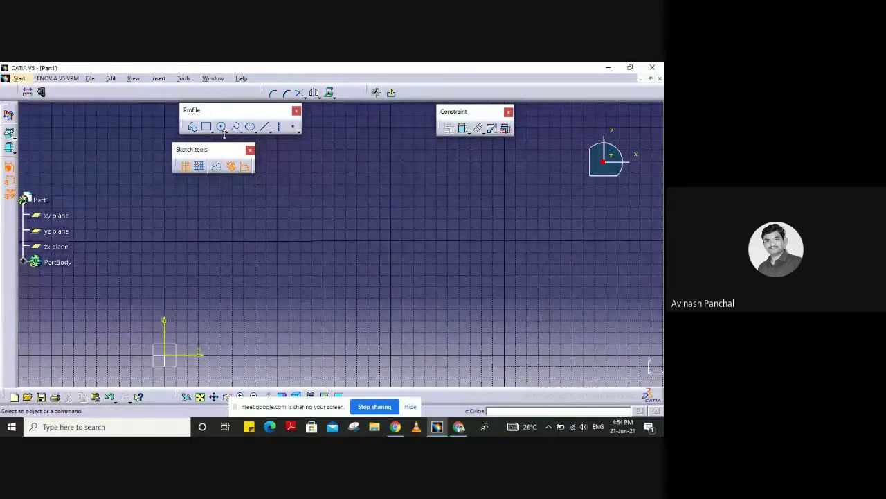
left_click_drag(446, 84, 446, 87)
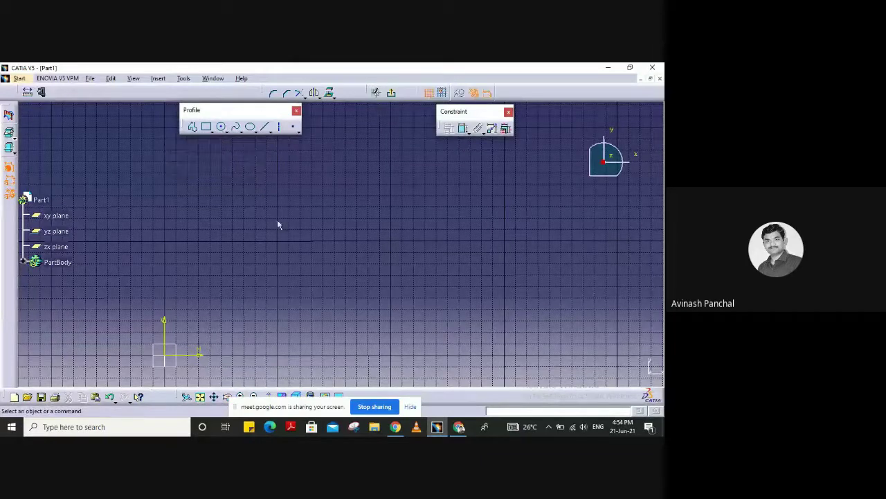
- Draw an oriented rectangle from the origin with a horizontal first side about 200 mm long and the second side going up
left_click(209, 130)
left_click(207, 127)
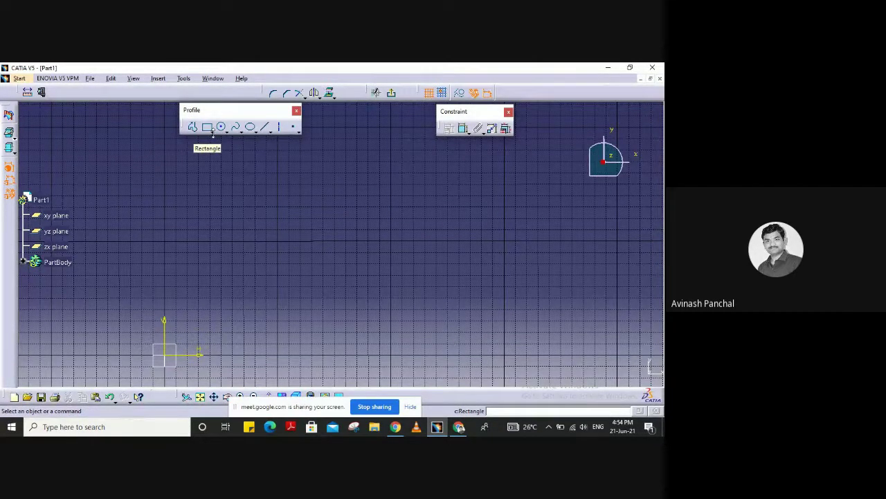
left_click(212, 133)
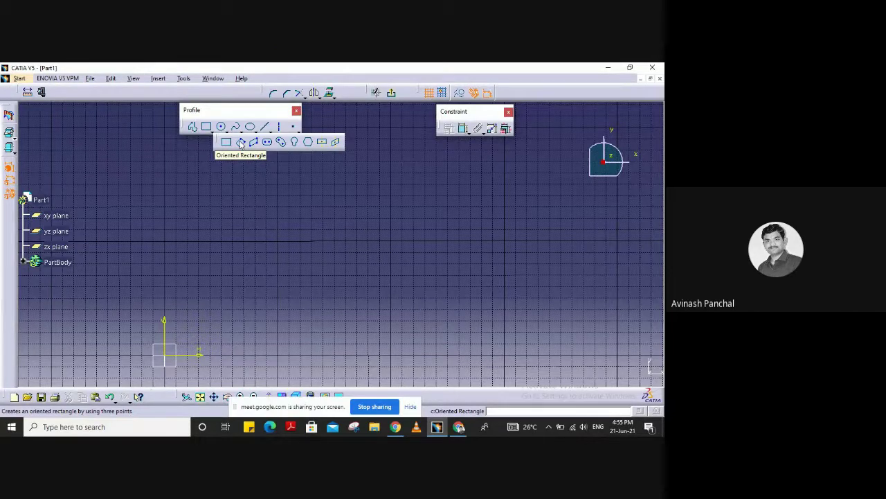
left_click(241, 142)
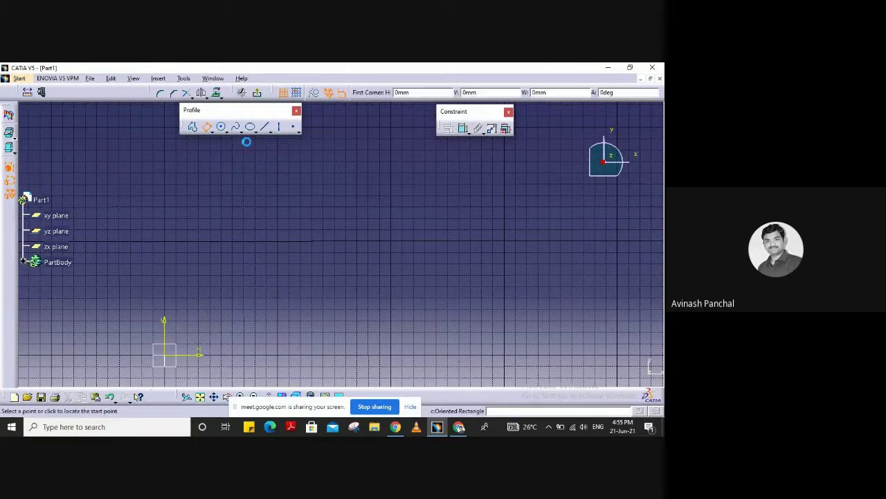
left_click(166, 356)
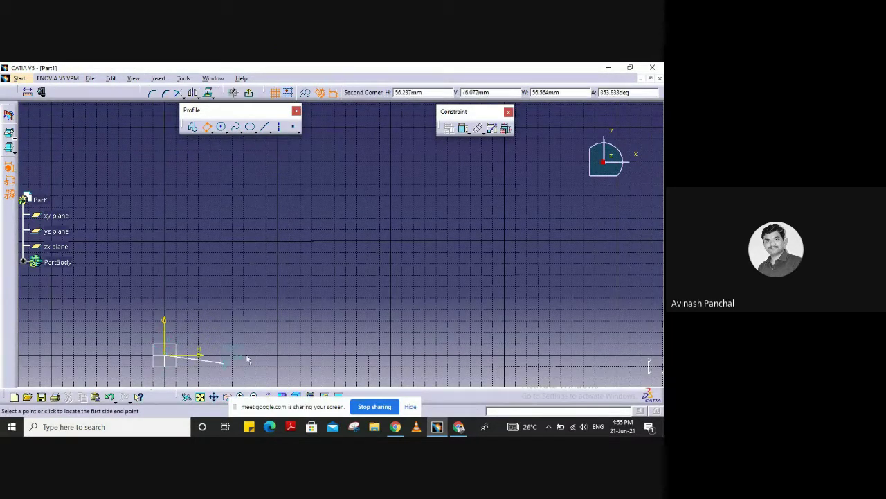
left_click(390, 356)
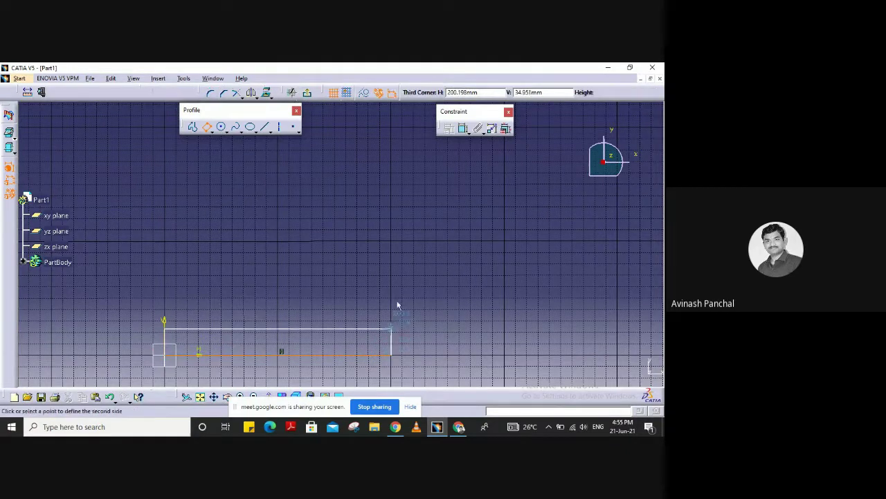
left_click(391, 184)
- Draw a second, larger oriented rectangle beside the first, starting on the horizontal axis with its first side sloping up to the right
mouse_move(319, 260)
middle_mouse_down()
mouse_move(323, 239)
mouse_move(355, 324)
mouse_move(261, 354)
middle_mouse_up()
left_click(206, 126)
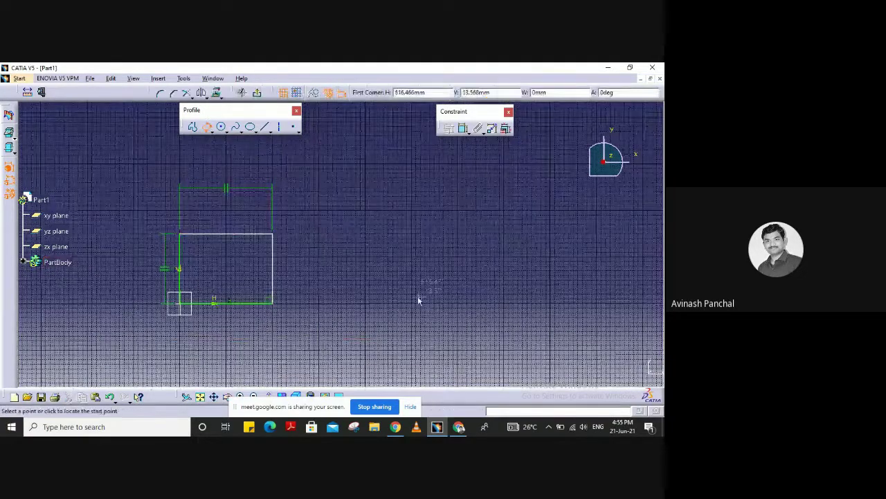
left_click(366, 304)
left_click(545, 217)
left_click(415, 174)
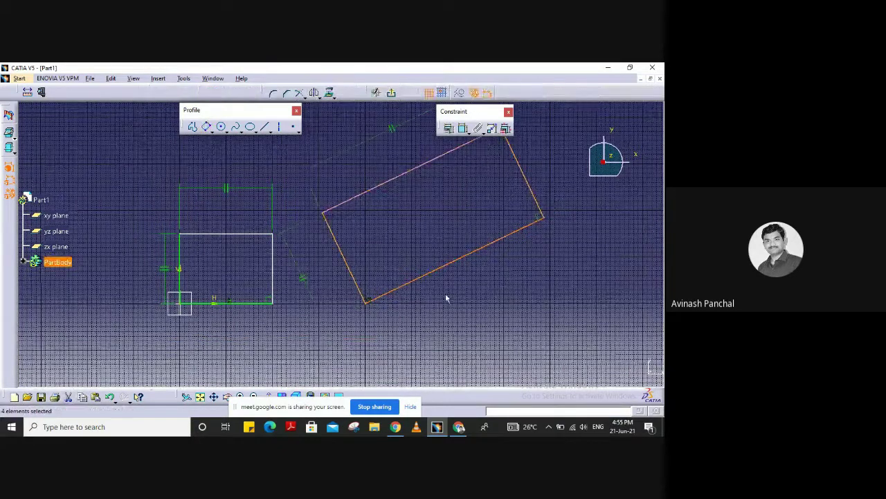
- Draw a third oriented rectangle from the tilted rectangle's right corner, with its first side sloping down to the right
mouse_move(472, 258)
middle_mouse_down()
mouse_move(386, 262)
mouse_move(390, 295)
middle_mouse_up()
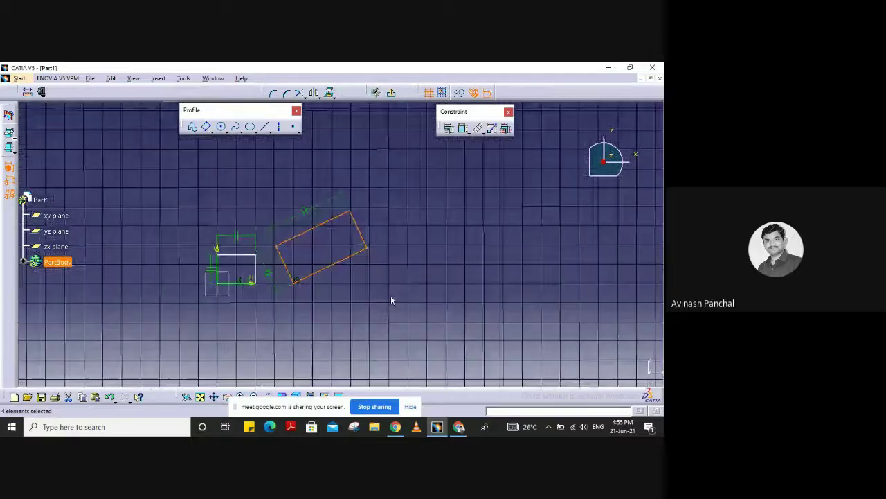
left_click(207, 131)
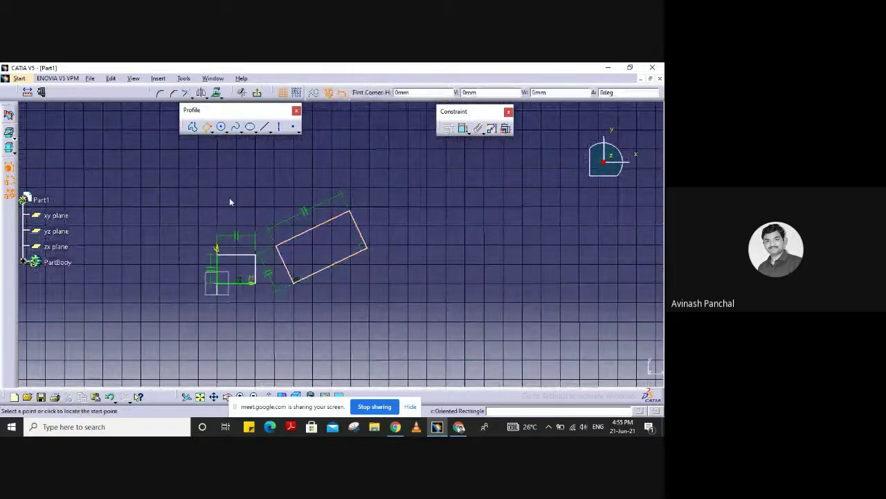
left_click(366, 247)
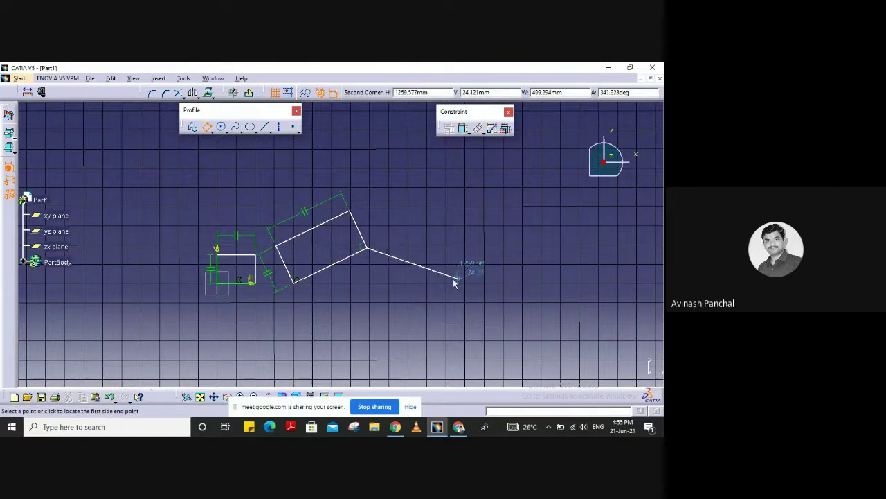
left_click(441, 280)
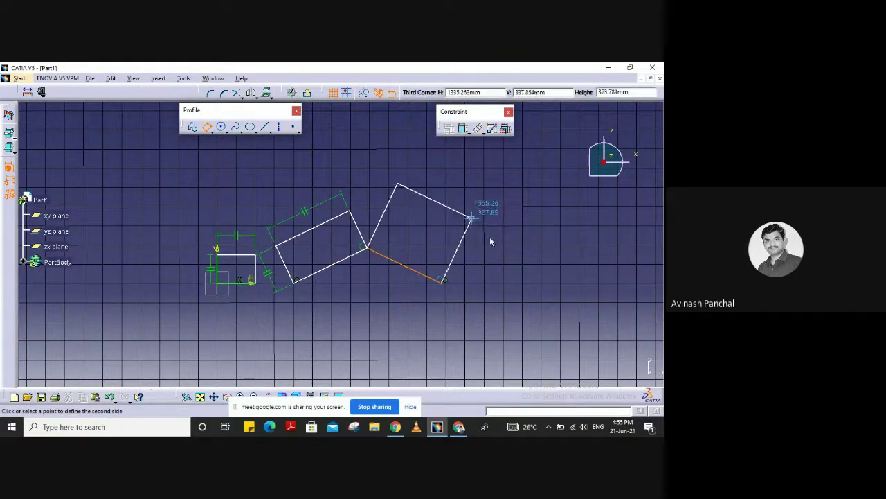
left_click(479, 251)
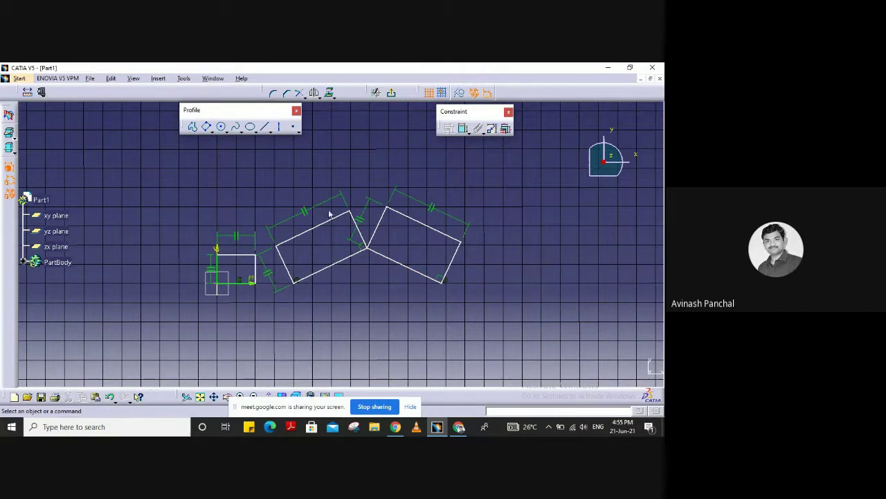
- Draw a slanted parallelogram to the right of the oriented rectangles, starting level with the horizontal axis
left_click(213, 130)
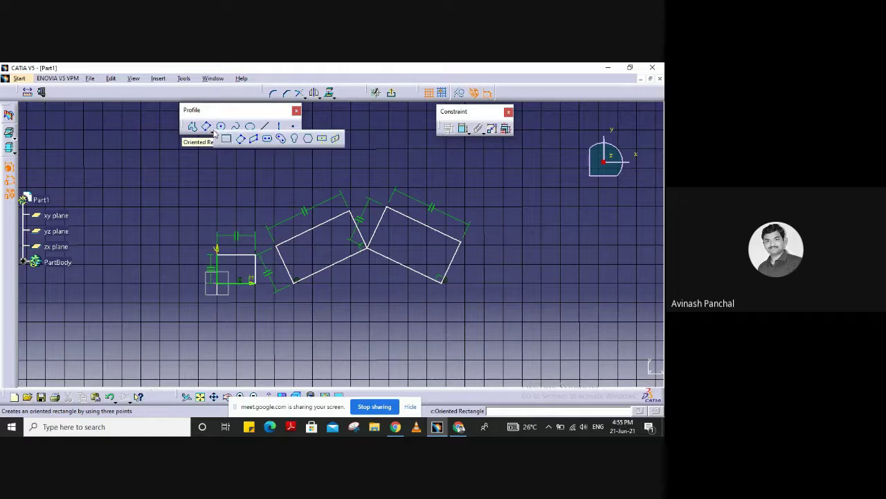
left_click(255, 139)
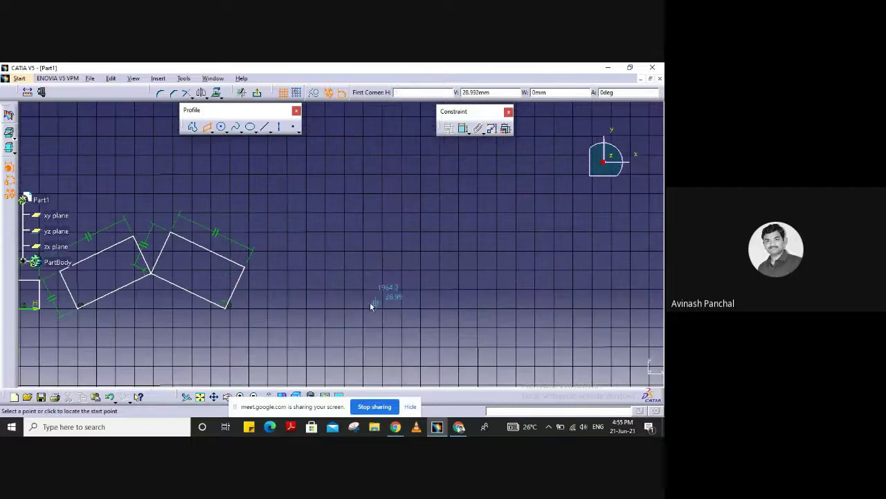
left_click(345, 307)
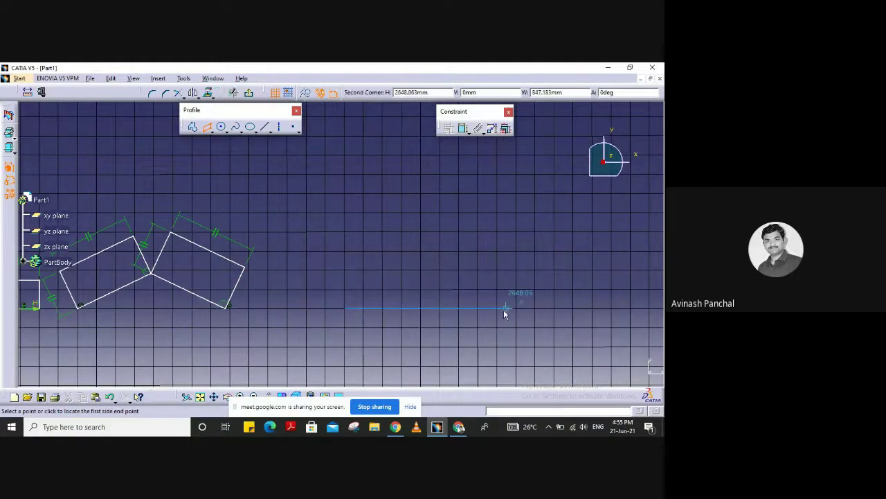
left_click(467, 283)
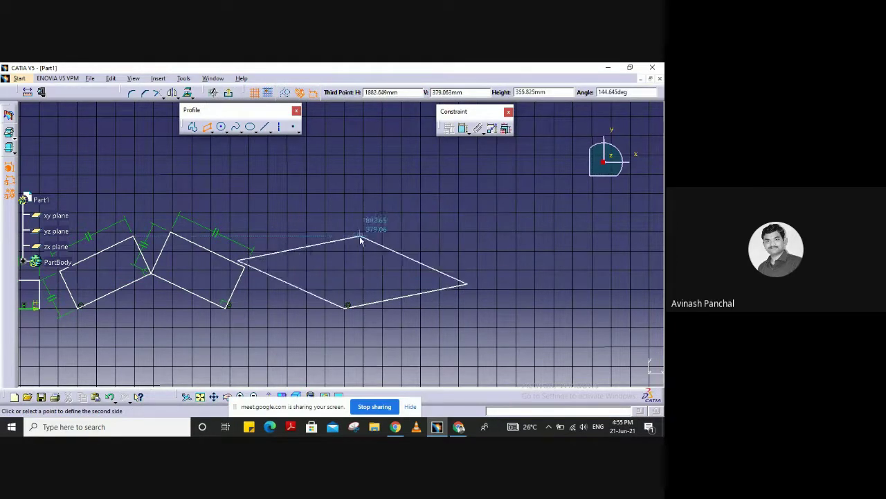
left_click(524, 207)
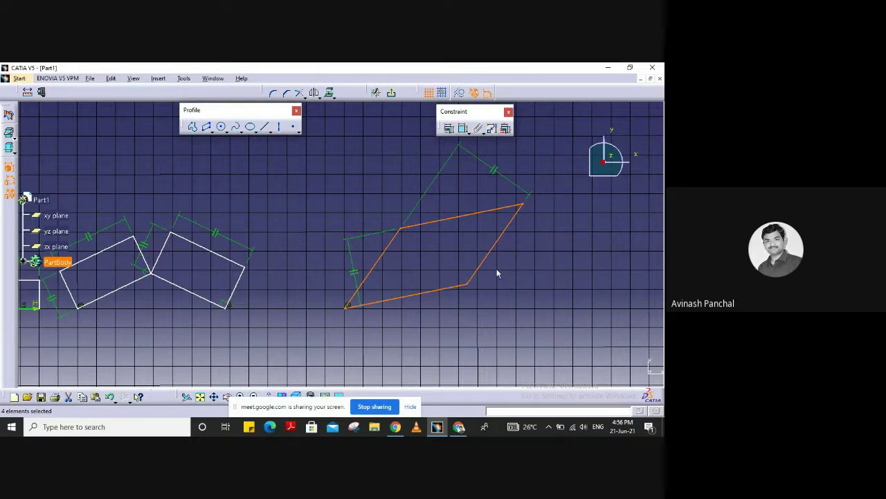
- Draw a horizontal elongated hole with a radius of about 347 mm in the empty area below the rectangles and parallelogram
left_click(212, 131)
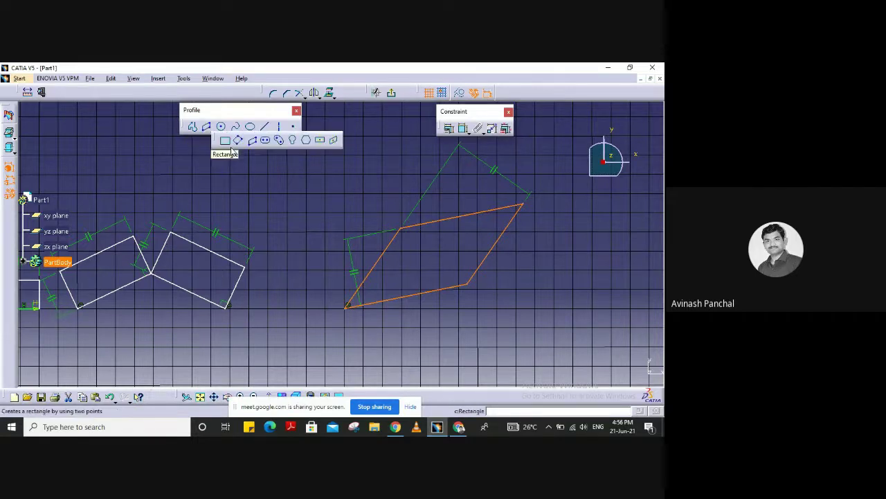
left_click(266, 140)
left_click(150, 273)
middle_click_drag(228, 374, 265, 303)
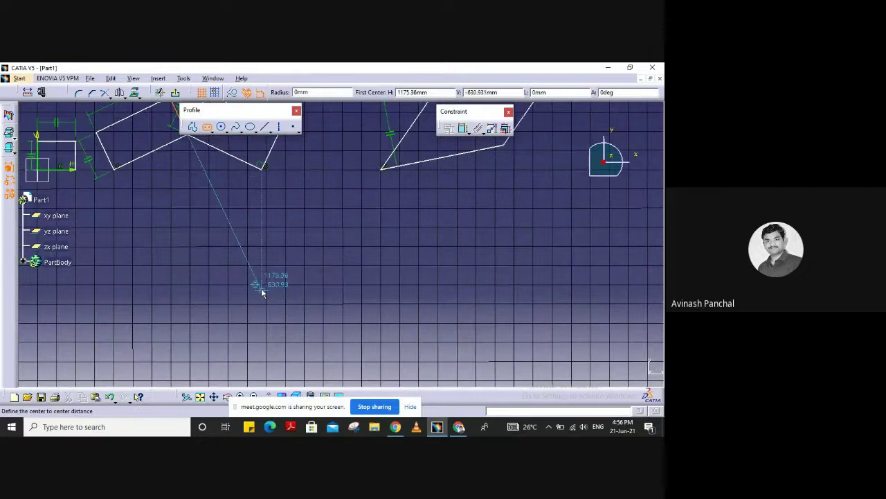
left_click(268, 294)
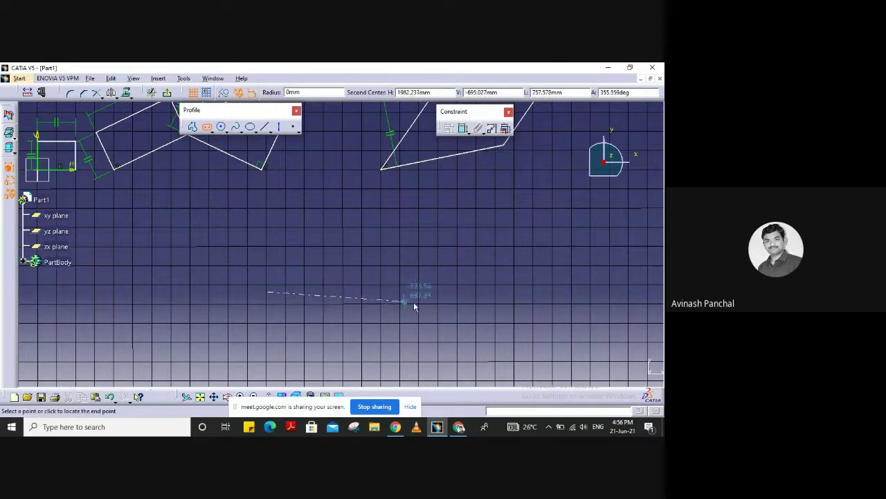
left_click(489, 293)
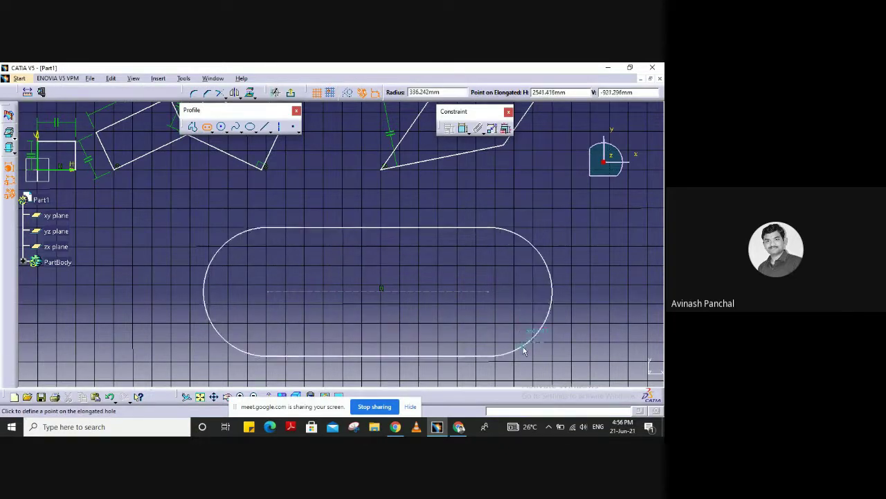
left_click(525, 352)
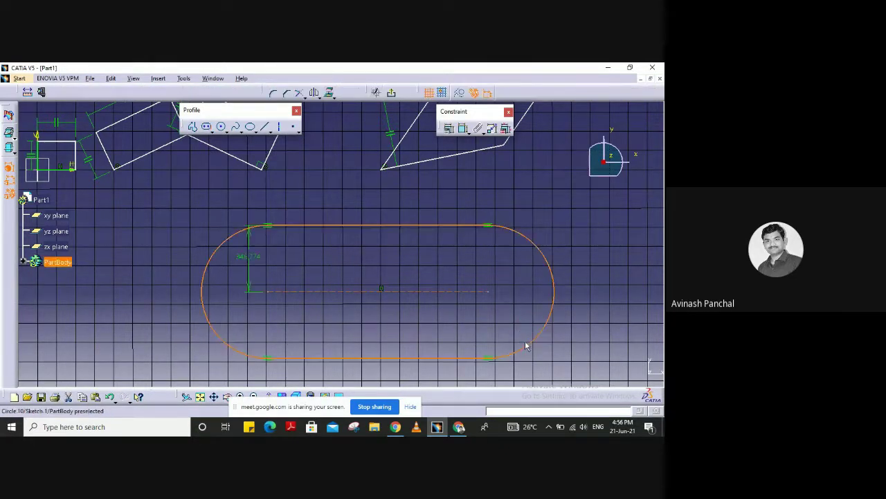
- Set the elongated hole's radius to 300 mm
double_click(256, 259)
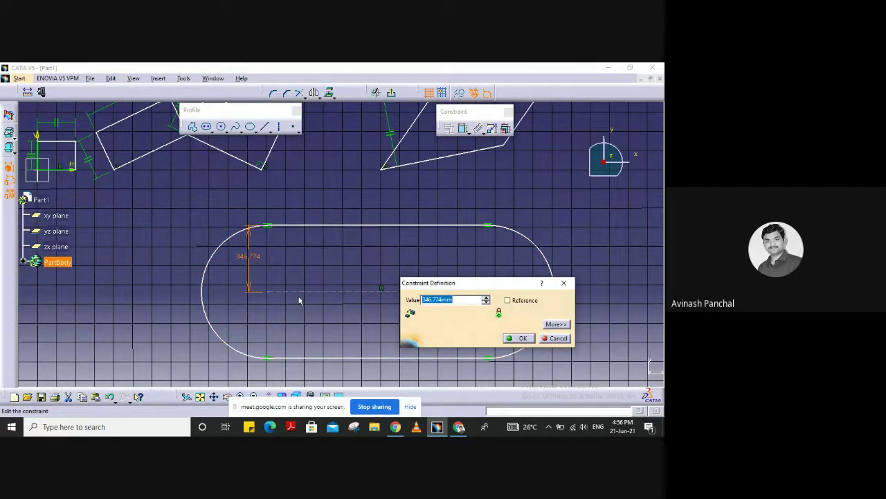
type("300")
key("Return")
left_click(416, 252)
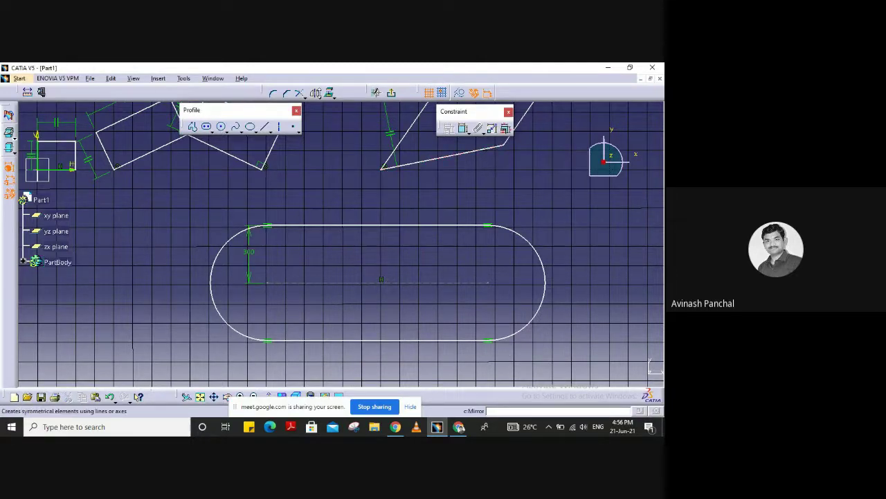
- Draw a second elongated hole inside the first, sharing its two arc centres, with a radius of about 155 mm
left_click(236, 126)
left_click(206, 127)
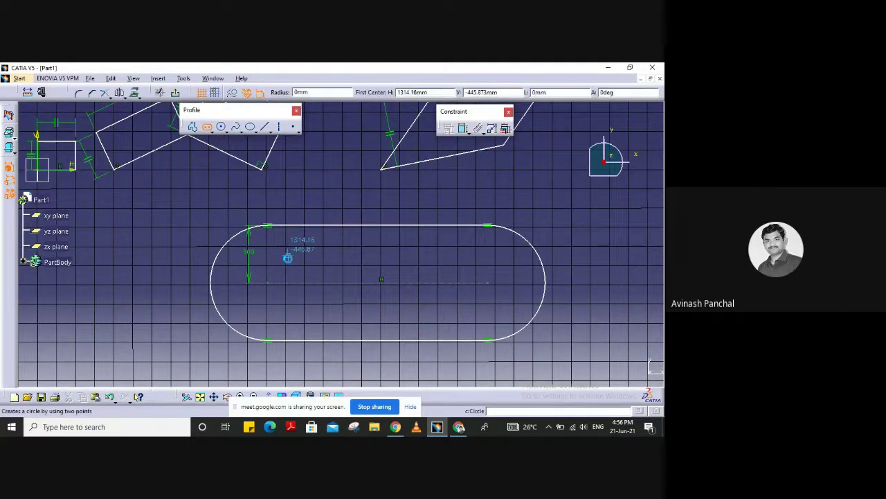
left_click(262, 277)
left_click(270, 285)
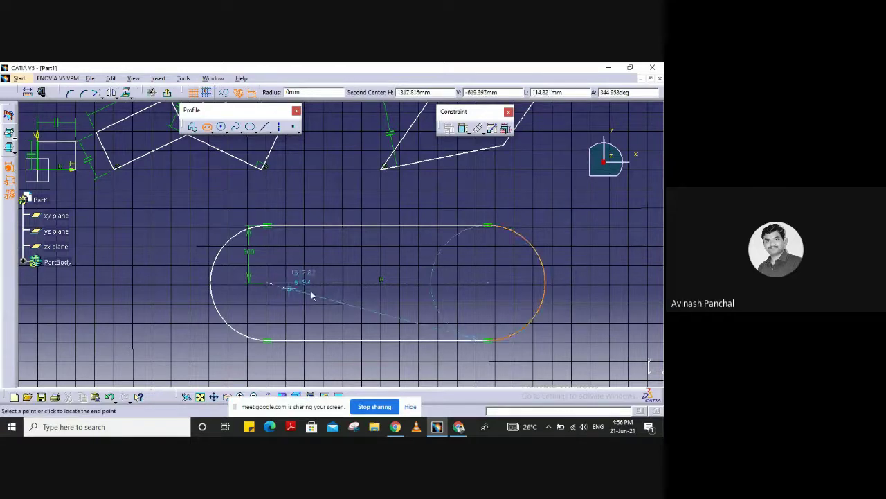
left_click(489, 283)
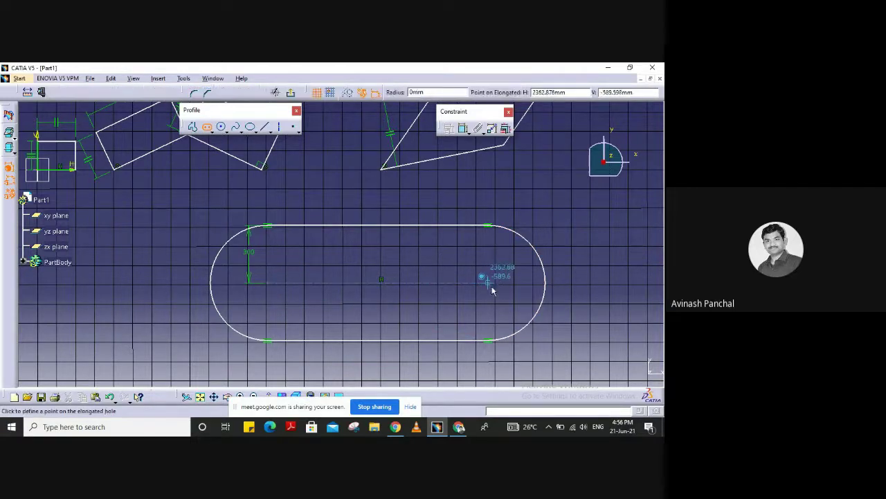
left_click(495, 309)
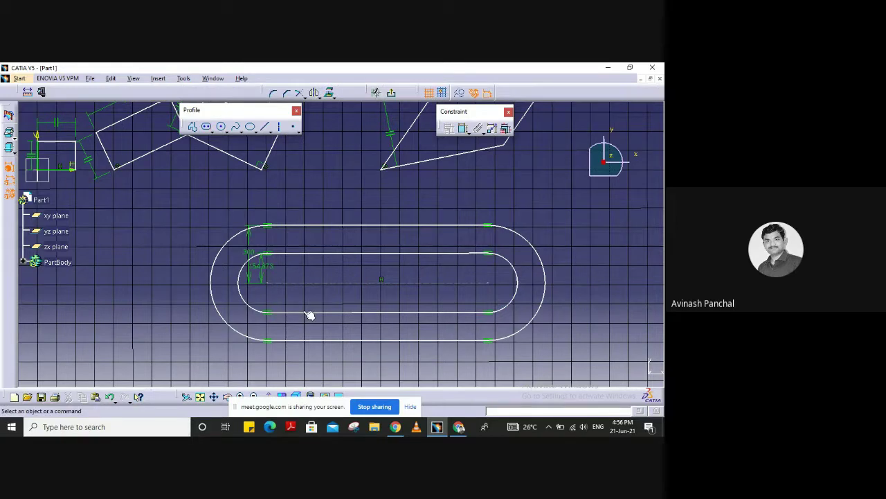
- Set the inner elongated hole's radius to 150 mm
double_click(270, 267)
type("150")
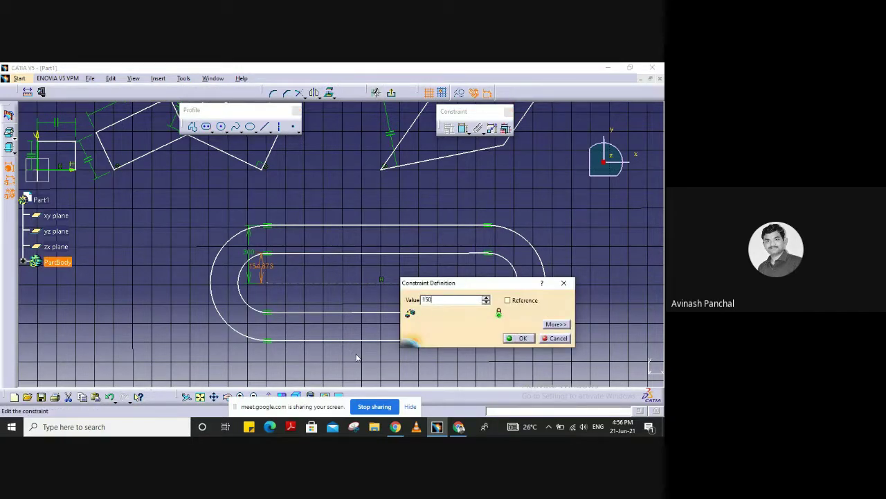
key("Return")
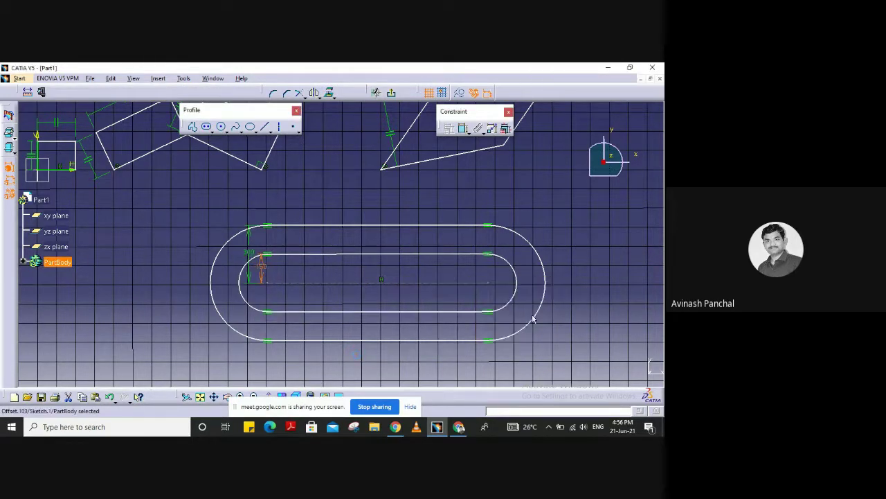
left_click(565, 299)
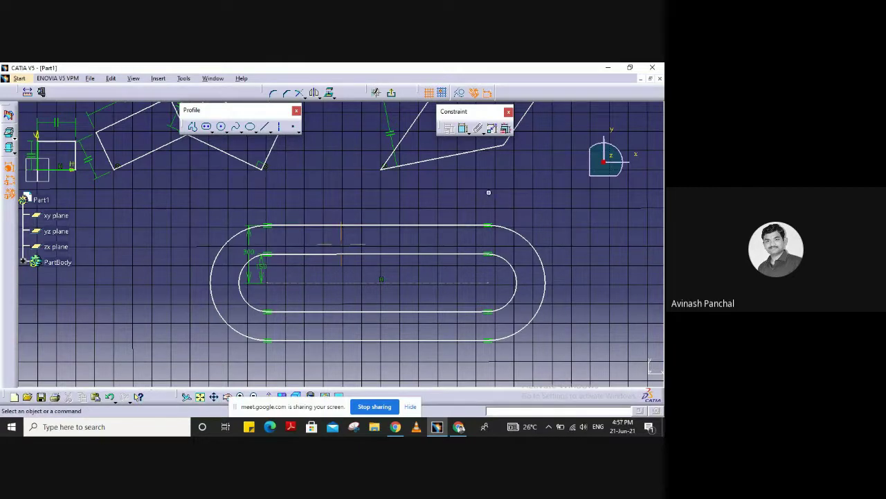
- Draw a U-shaped cylindrical elongated hole opening upward, above the rectangles and parallelogram, with an end radius of about 227 mm
middle_click_drag(488, 194, 498, 275, "ctrl")
middle_click_drag(391, 220, 387, 170, "ctrl")
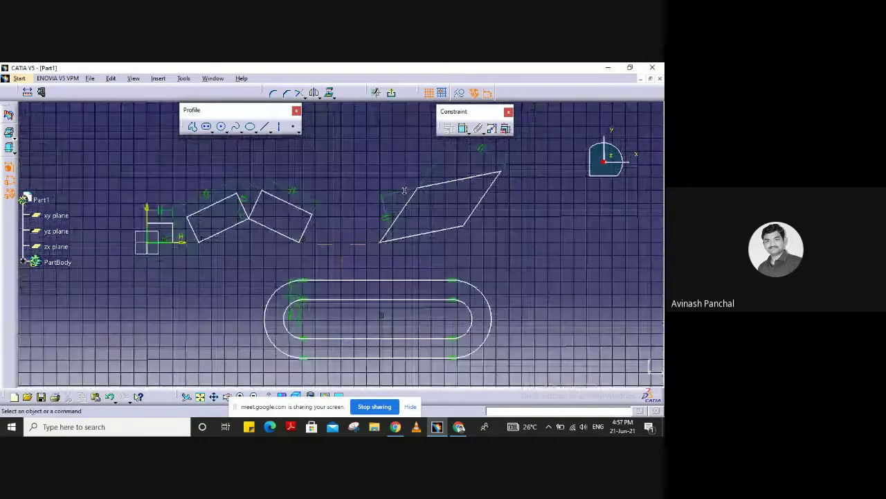
left_click(210, 131)
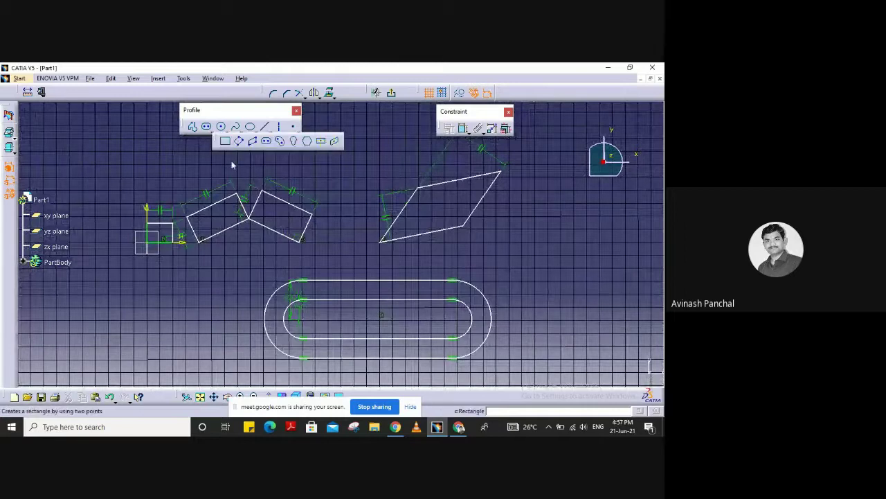
left_click(280, 142)
middle_click_drag(459, 170, 414, 337)
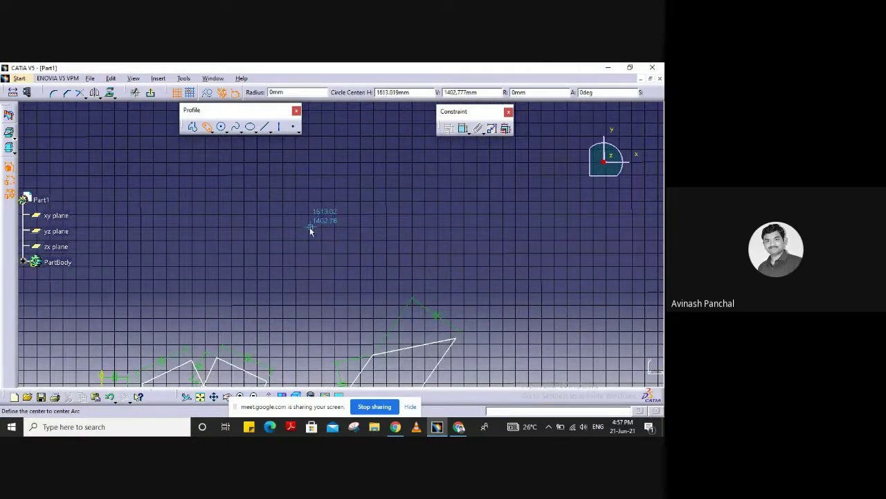
left_click(310, 229)
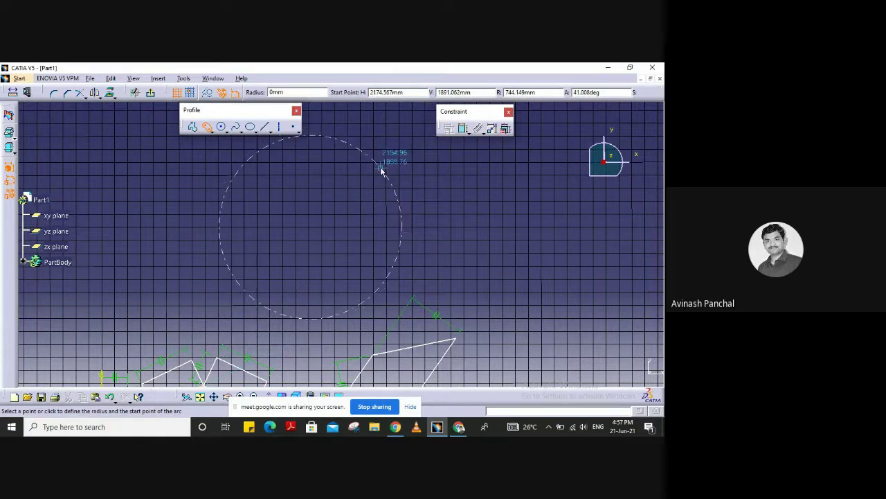
left_click(379, 172)
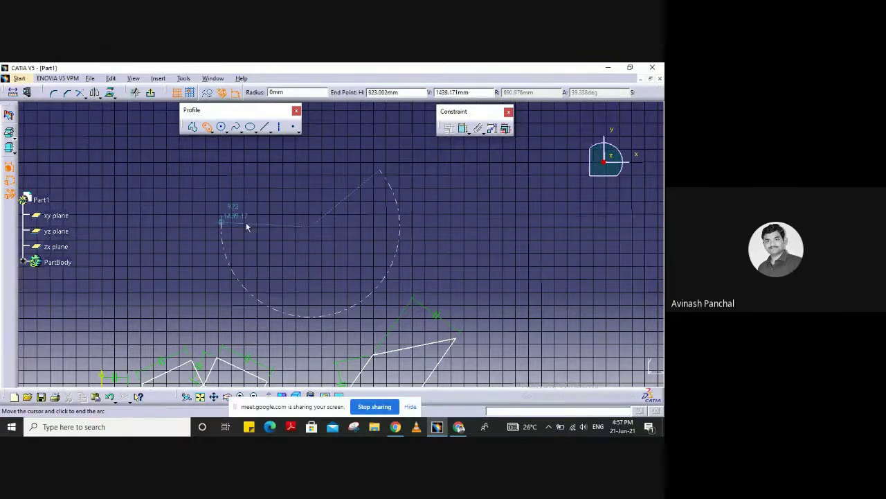
left_click(225, 240)
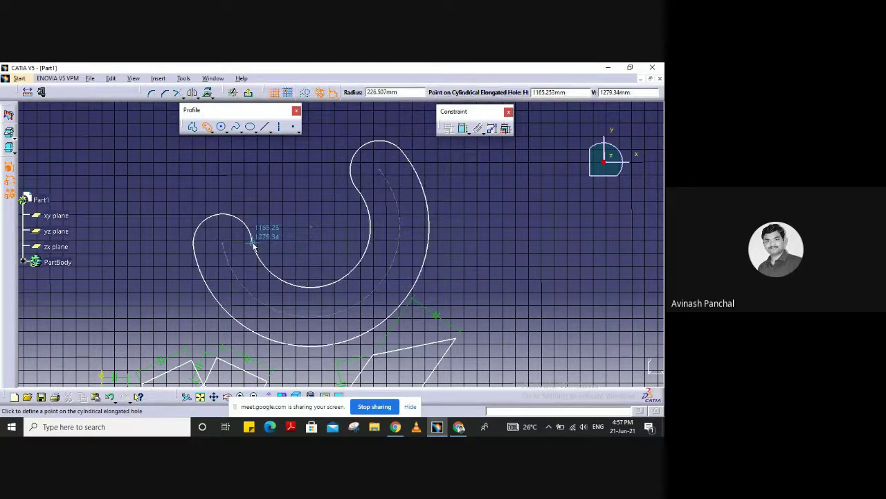
left_click(254, 244)
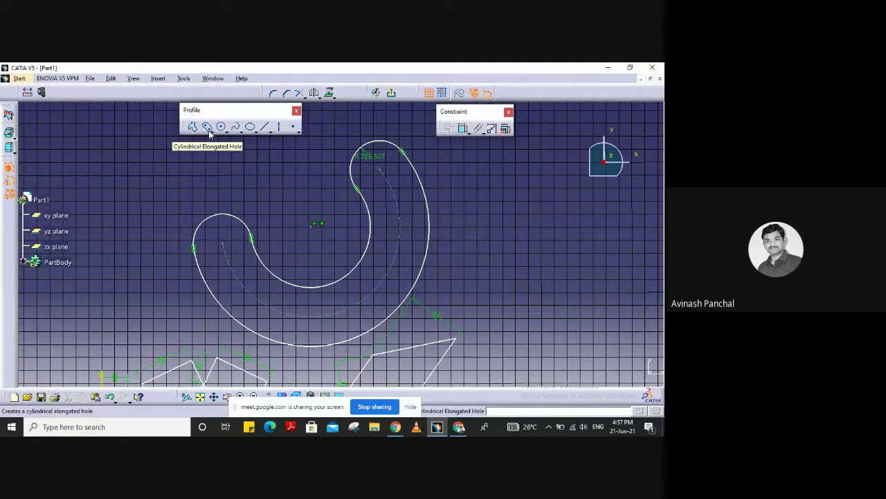
- Set the cylindrical elongated hole's end radius to 200 mm
double_click(371, 155)
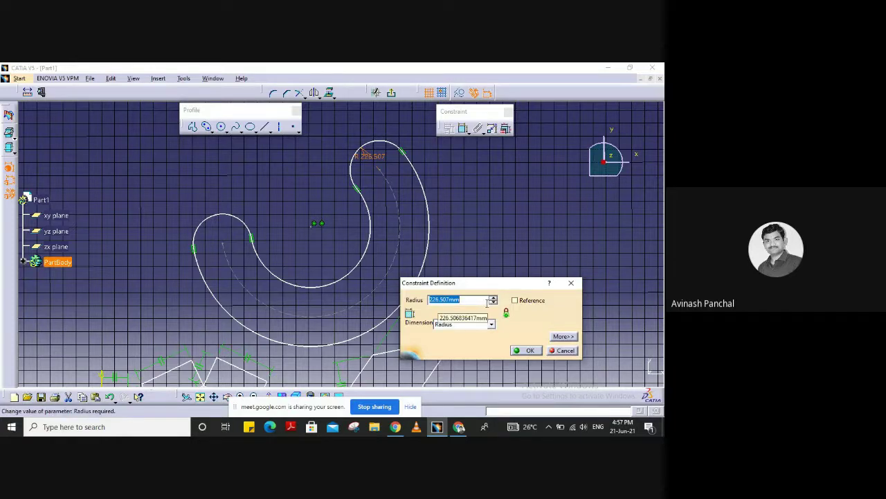
type("200")
key("Return")
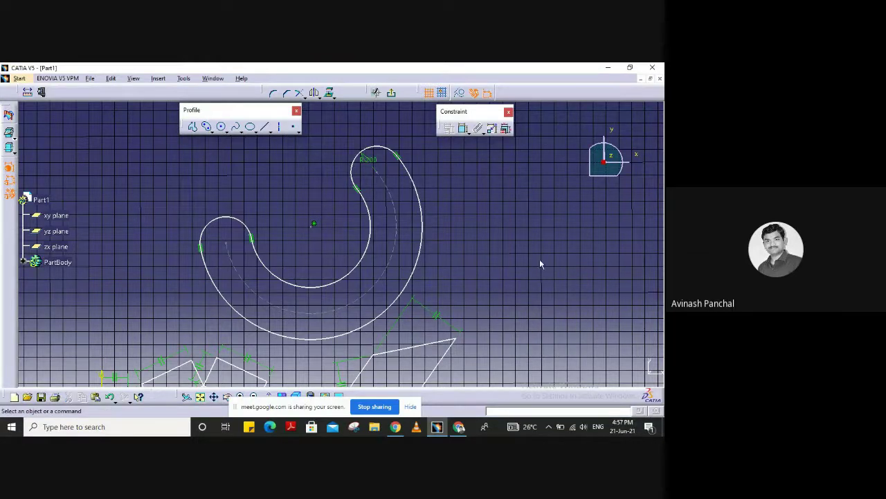
- Draw an upright keyhole profile to the right of the curved slot, with its large circle on top and narrow rounded end below
middle_click_drag(437, 228, 237, 226)
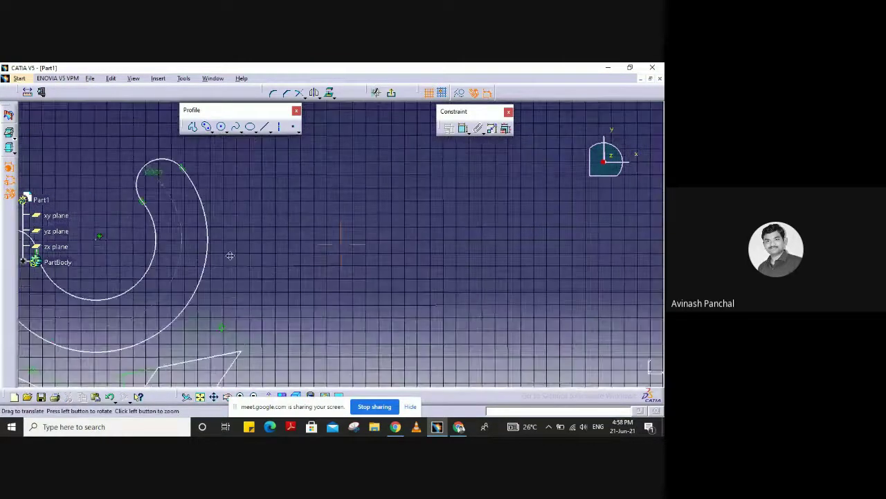
middle_click_drag(462, 220, 383, 219)
left_click(208, 127)
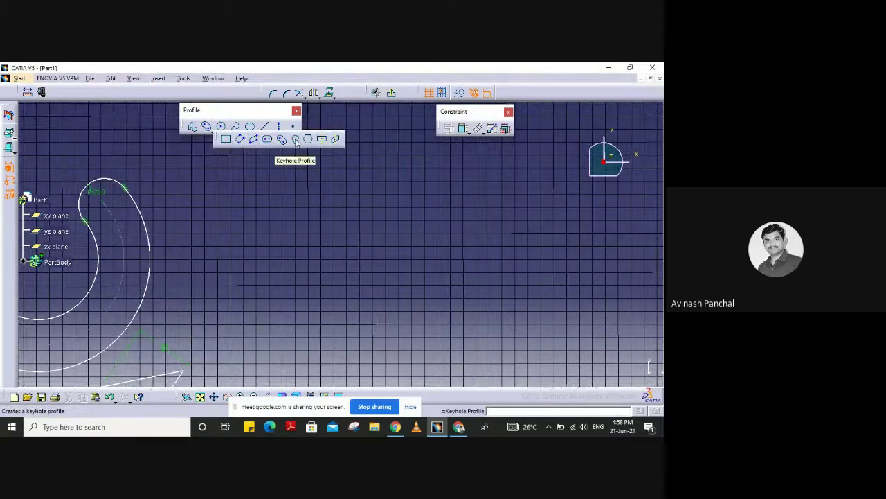
left_click(295, 139)
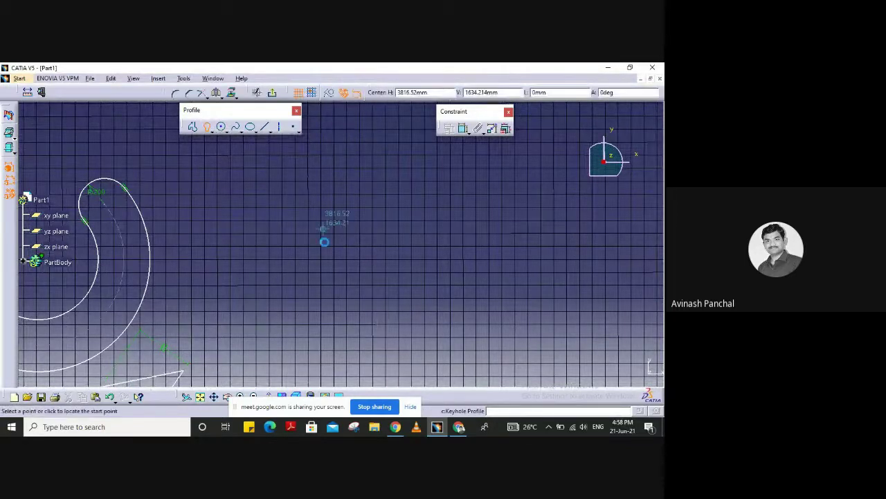
left_click(400, 206)
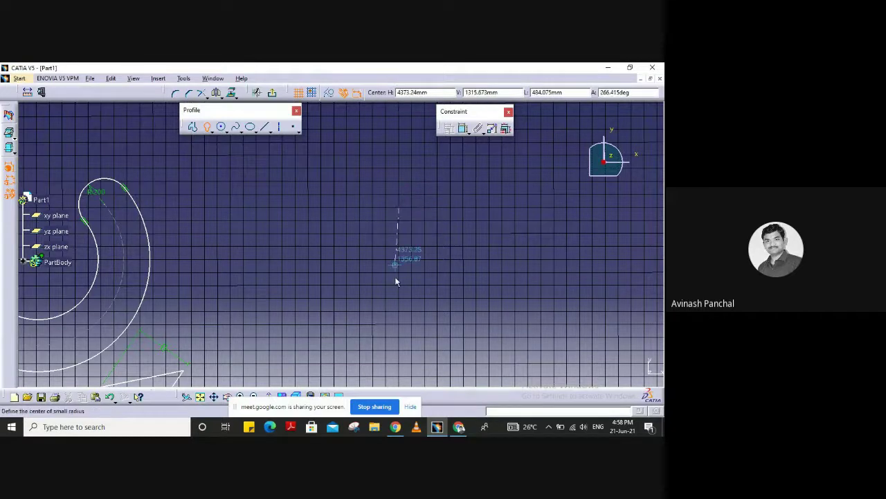
left_click(400, 319)
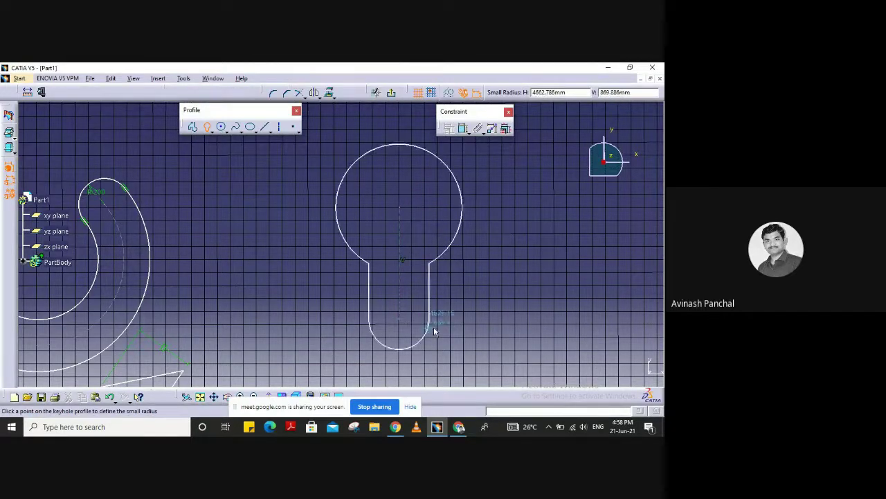
left_click(429, 290)
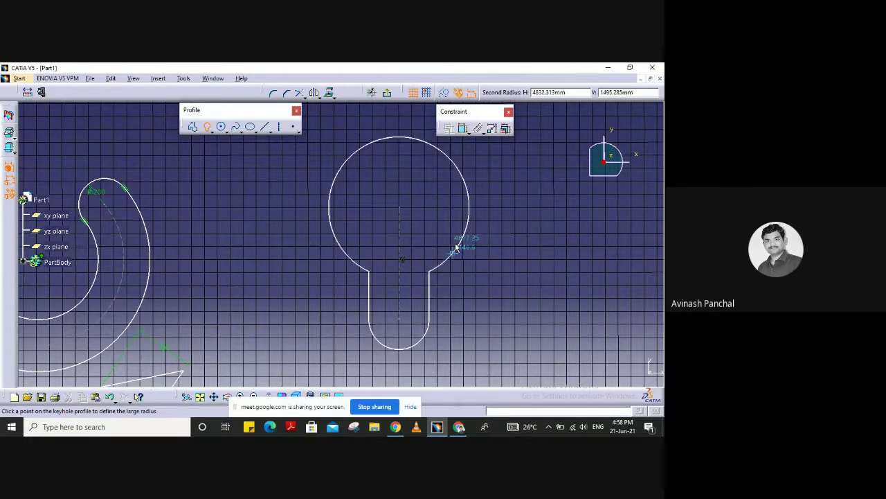
left_click(458, 208)
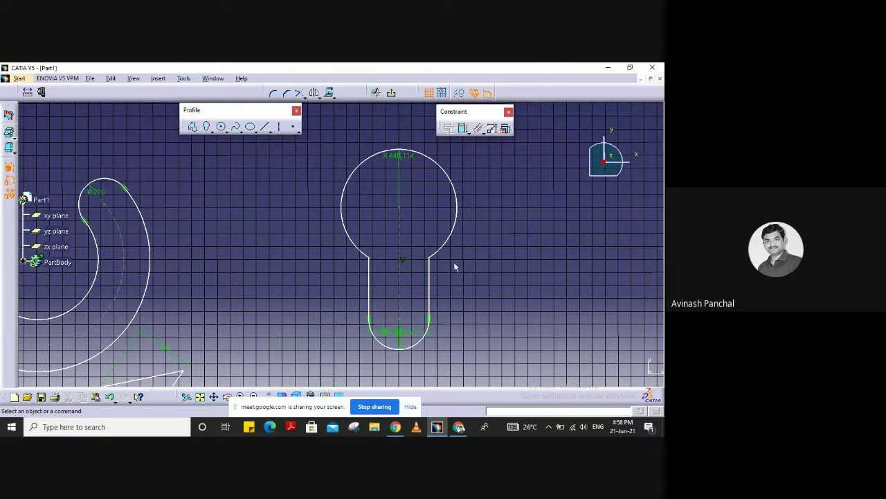
- Draw a hexagon to the right of the keyhole, about 1378 mm across flats, with horizontal top and bottom sides
mouse_move(482, 265)
middle_mouse_down()
mouse_move(342, 257)
mouse_move(207, 294)
middle_mouse_up()
left_click(234, 127)
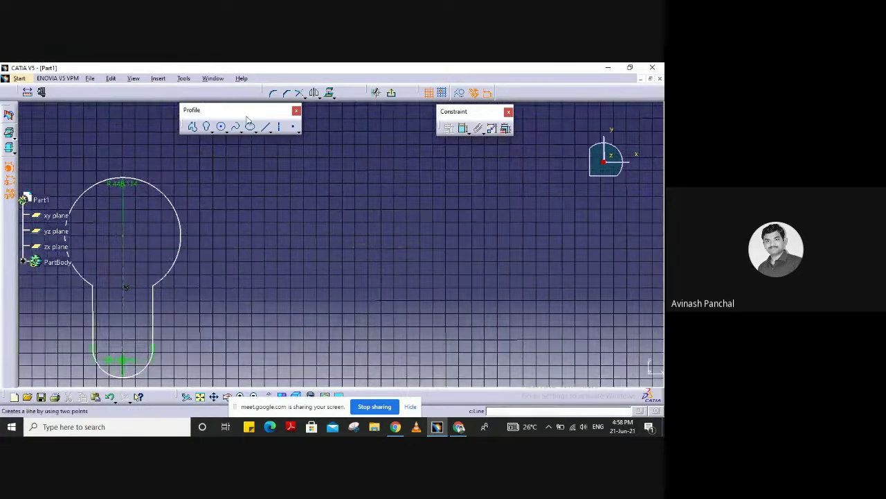
left_click(210, 131)
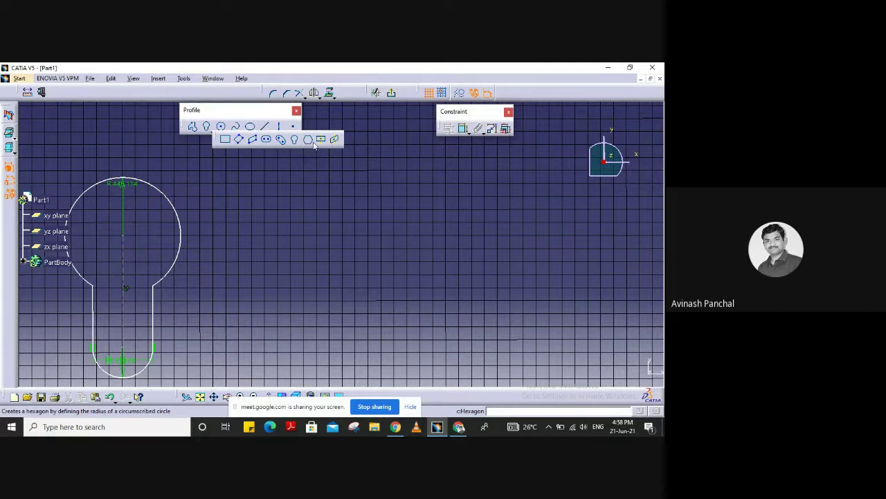
left_click(308, 141)
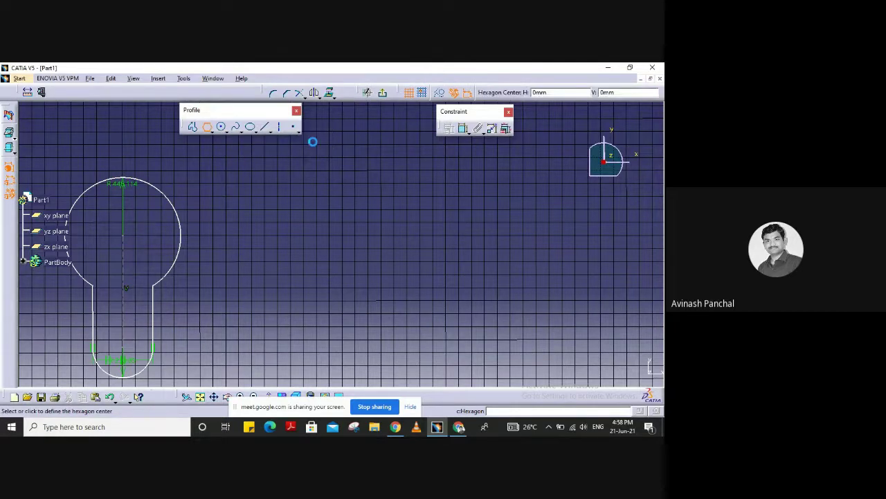
left_click(394, 274)
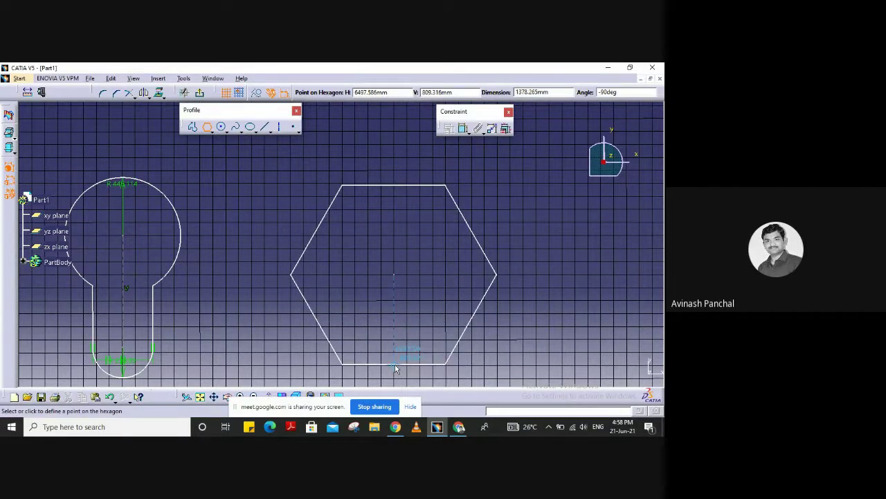
left_click(395, 369)
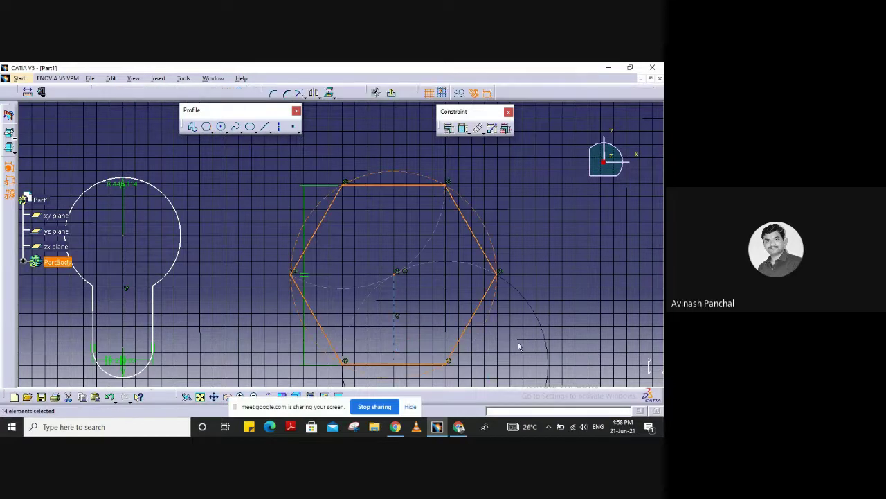
left_click(513, 333)
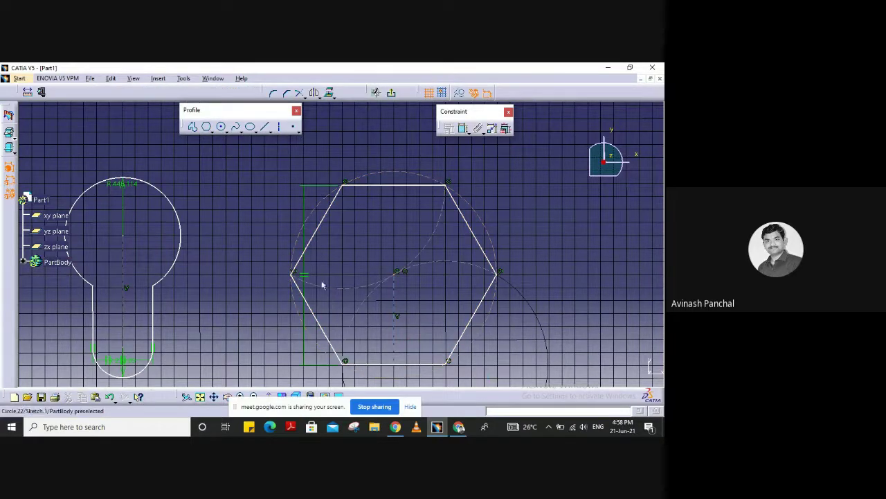
- Draw a centred rectangle, wider than tall, in the empty area to the left of the sketch origin and the other profiles
scroll(437, 293, "down", 3)
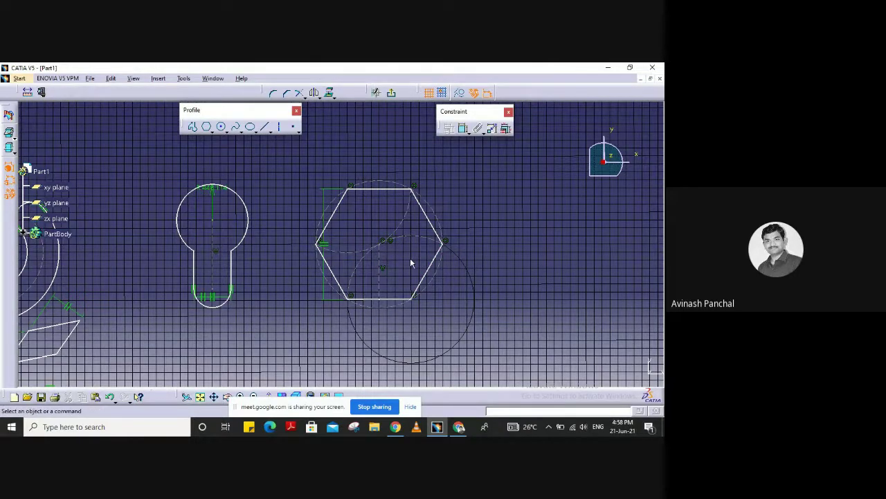
mouse_move(453, 205)
middle_mouse_down()
mouse_move(388, 202)
mouse_move(293, 240)
middle_mouse_up()
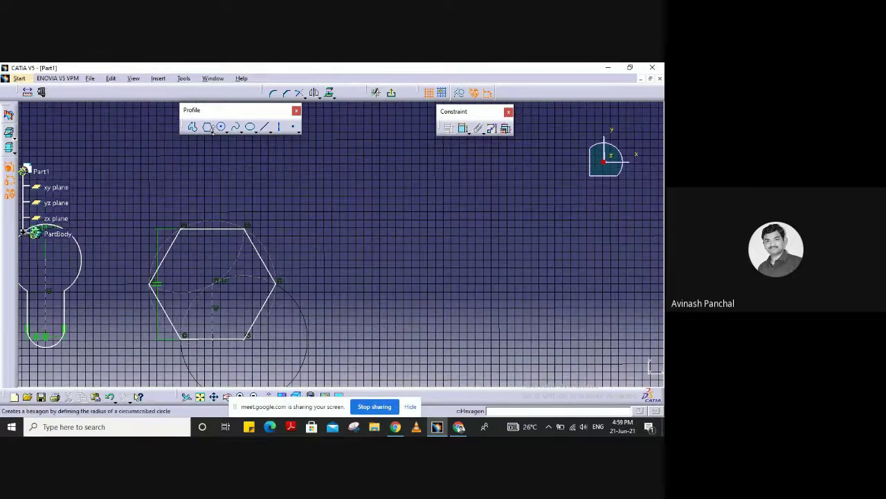
left_click(208, 128)
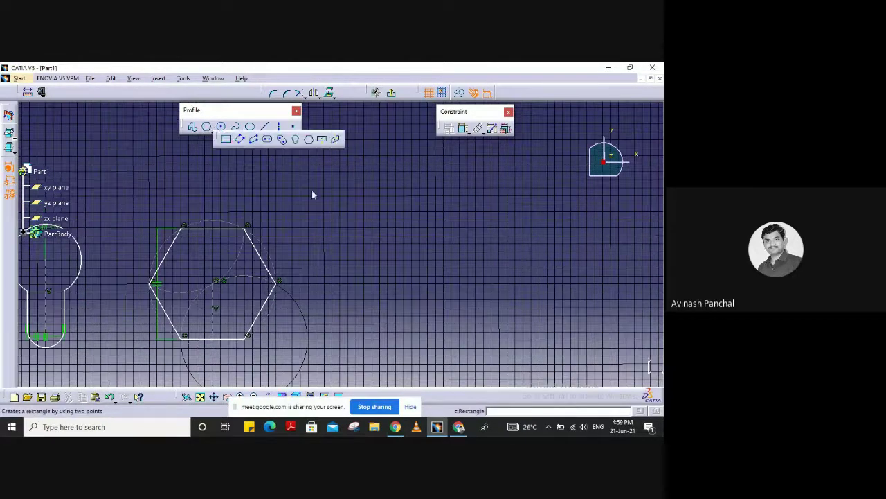
left_click(323, 140)
middle_click_drag(347, 295, 653, 307)
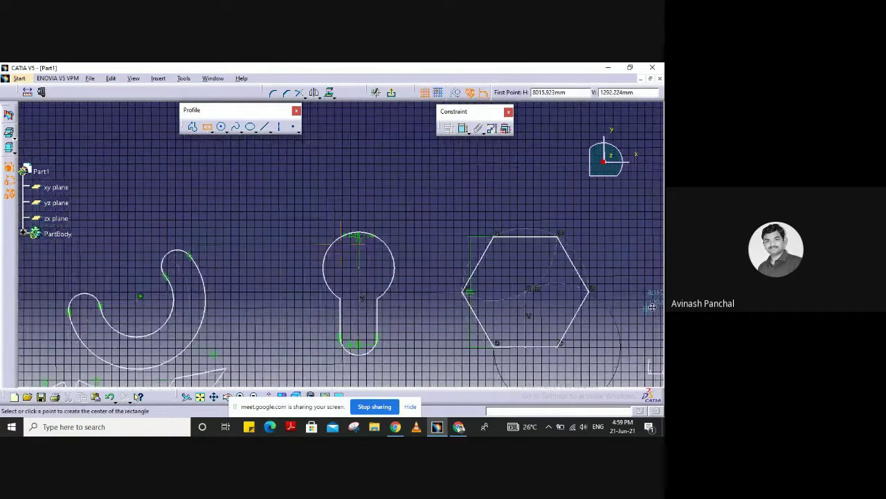
mouse_move(169, 287)
middle_mouse_down()
mouse_move(519, 263)
mouse_move(598, 194)
middle_mouse_up()
middle_click_drag(486, 350, 385, 281)
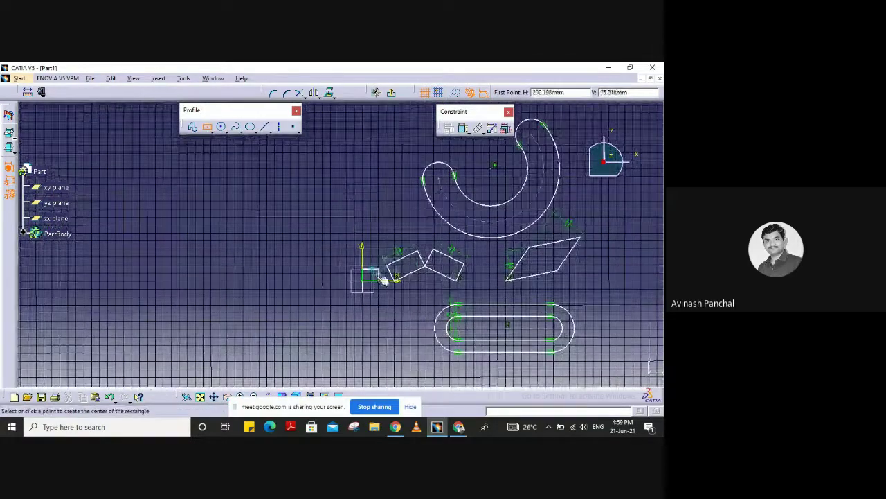
left_click(179, 225)
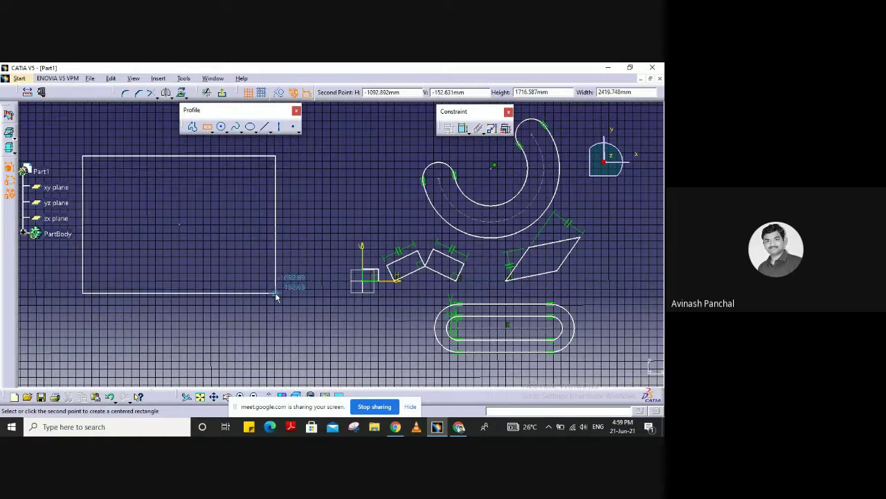
left_click(241, 267)
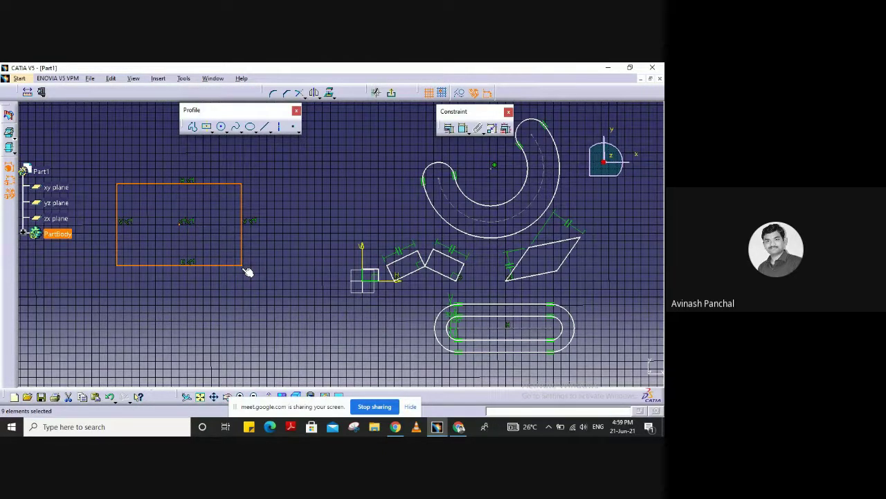
left_click(308, 284)
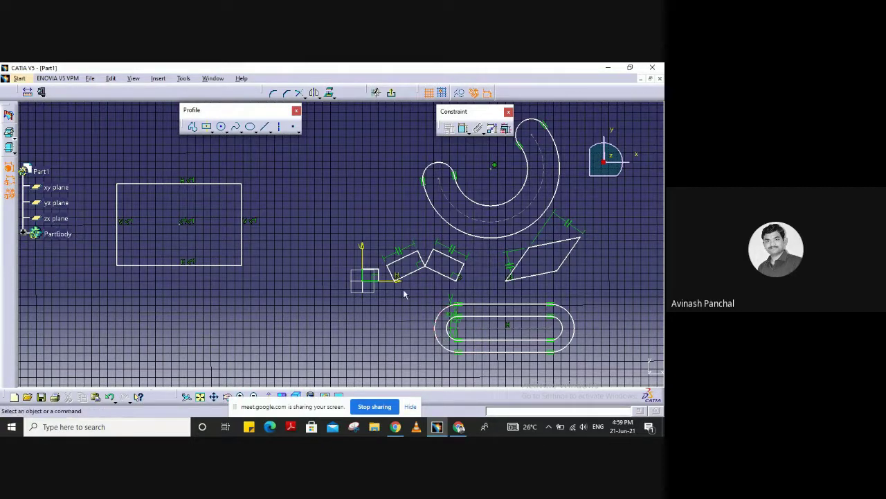
- Delete the small rectangles, the parallelogram and the straight elongated holes around and to the right of the origin
mouse_move(317, 218)
left_mouse_down()
mouse_move(633, 376)
mouse_move(641, 367)
left_mouse_up()
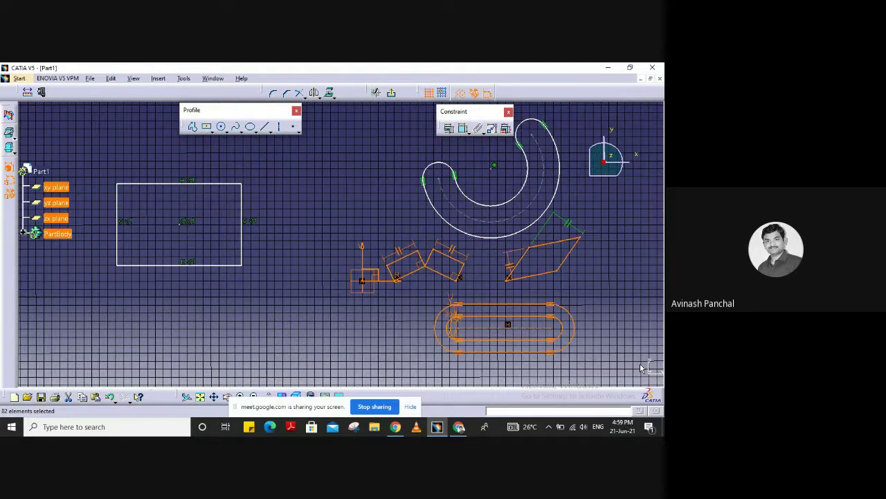
key("Delete")
- Draw a centred rectangle with its centre on the sketch origin, slightly wider than tall
mouse_move(387, 283)
middle_mouse_down()
mouse_move(360, 238)
mouse_move(293, 182)
middle_mouse_up()
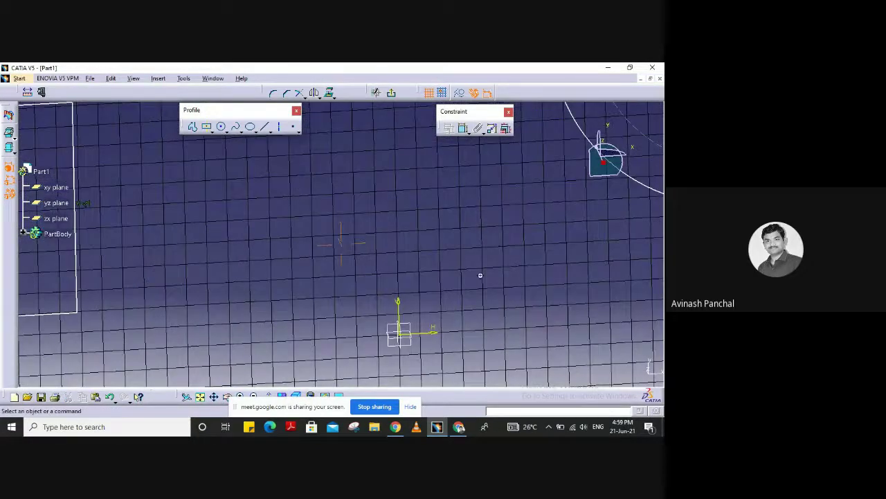
middle_click_drag(480, 275, 331, 204)
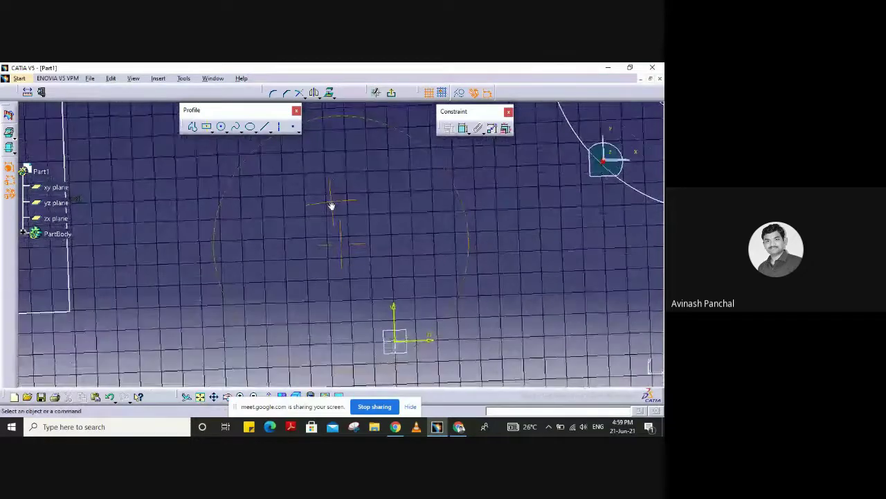
mouse_move(383, 216)
middle_mouse_down()
mouse_move(542, 218)
mouse_move(498, 257)
mouse_move(441, 255)
mouse_move(360, 212)
middle_mouse_up()
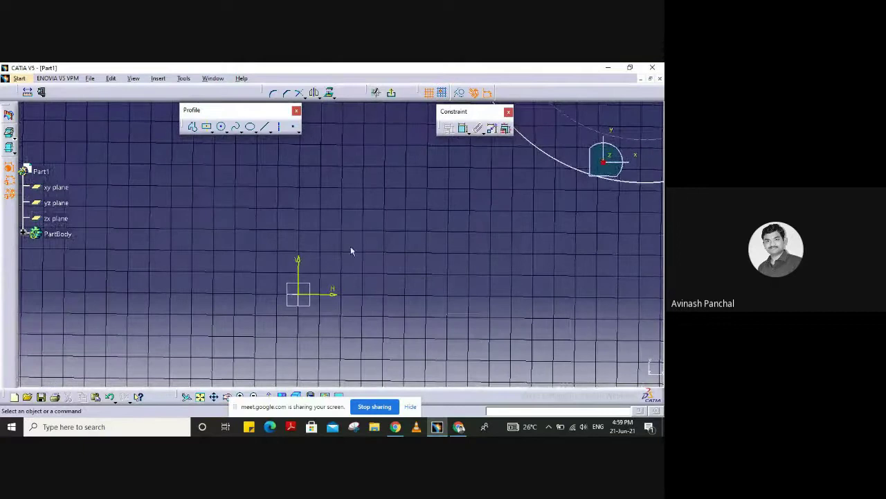
middle_click_drag(304, 182, 306, 179)
mouse_move(419, 198)
middle_mouse_down()
mouse_move(427, 200)
mouse_move(417, 195)
middle_mouse_up()
mouse_move(319, 173)
middle_mouse_down()
mouse_move(378, 205)
mouse_move(432, 218)
middle_mouse_up()
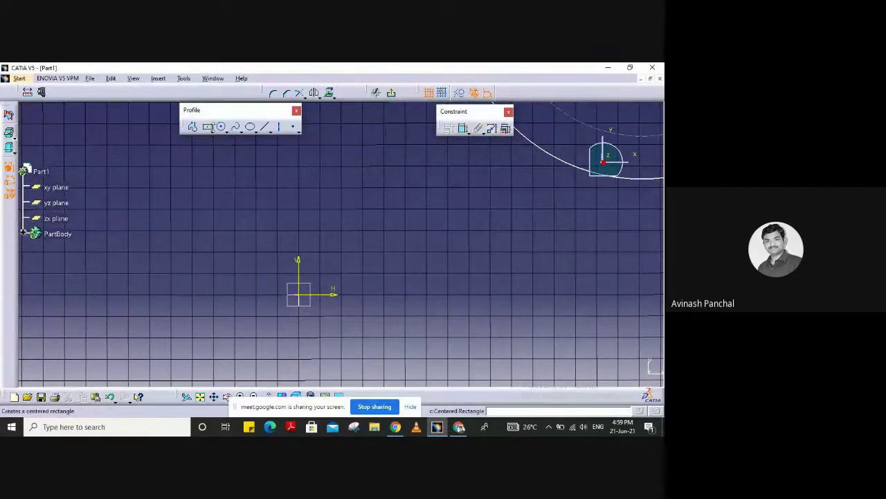
left_click(207, 128)
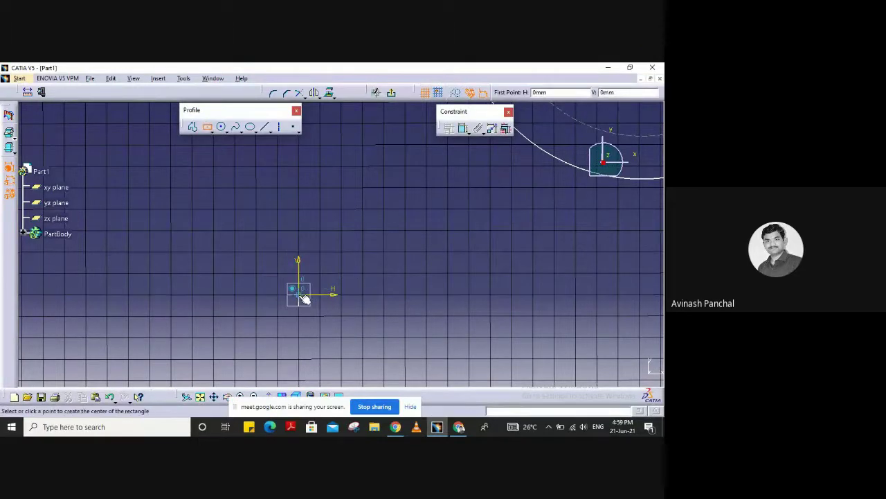
left_click(304, 297)
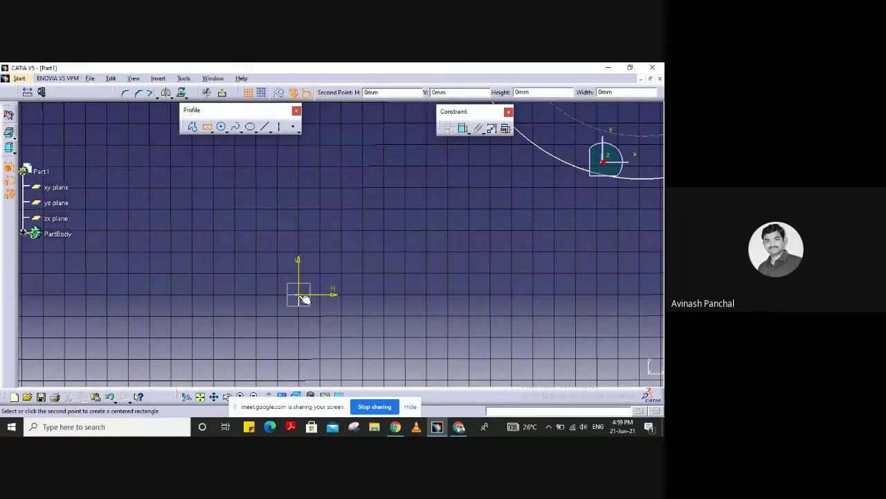
left_click(392, 374)
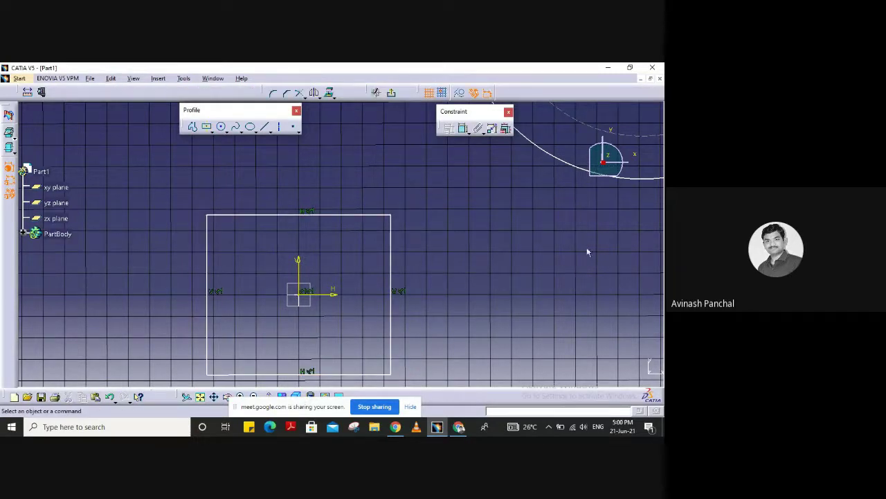
left_click(213, 131)
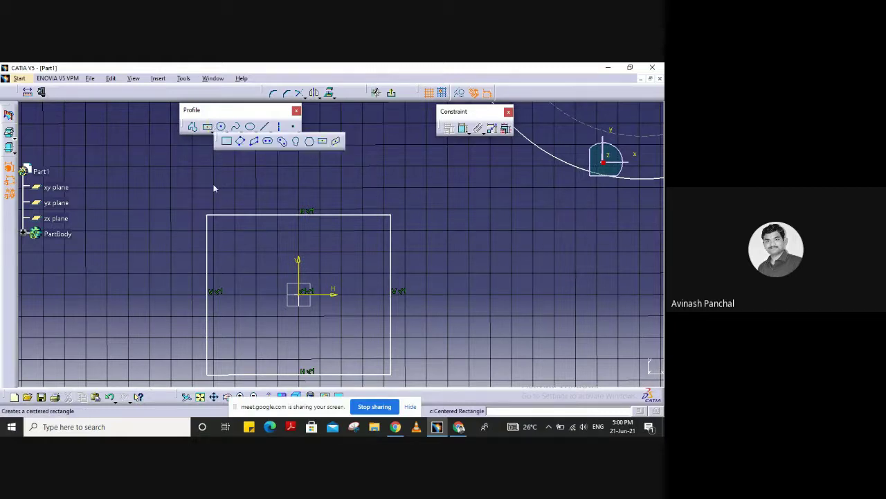
left_click(337, 142)
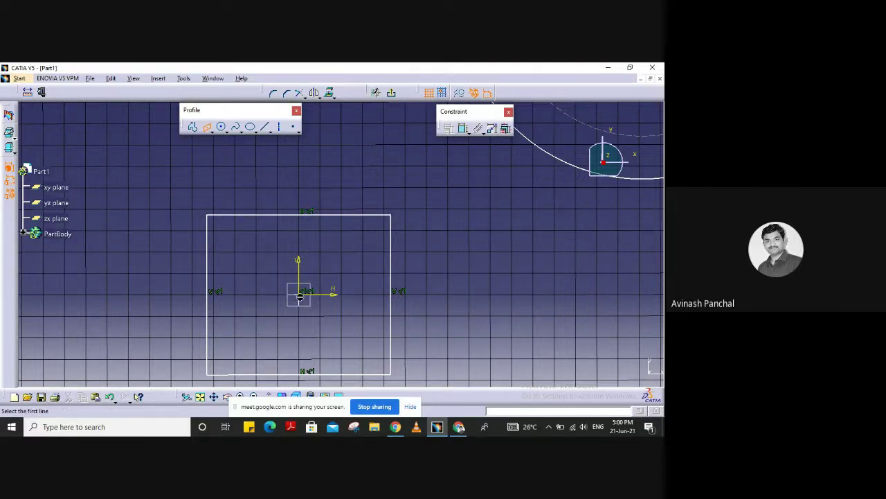
left_click(348, 216)
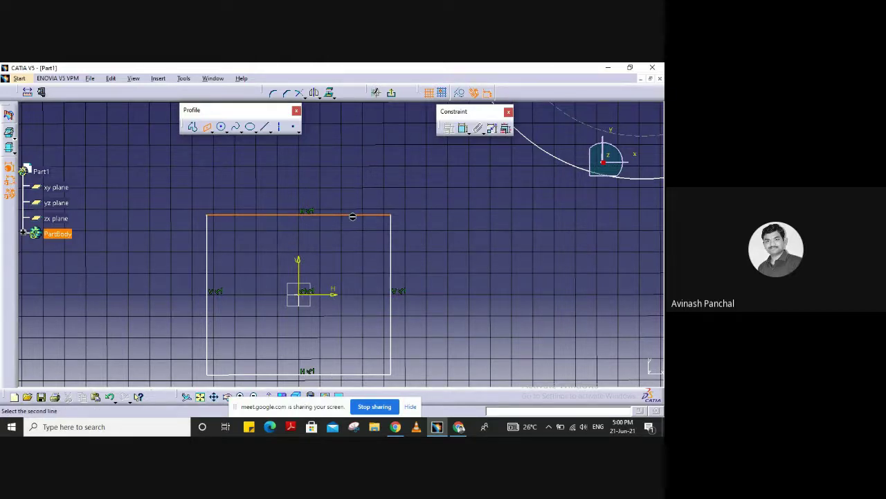
key("Escape")
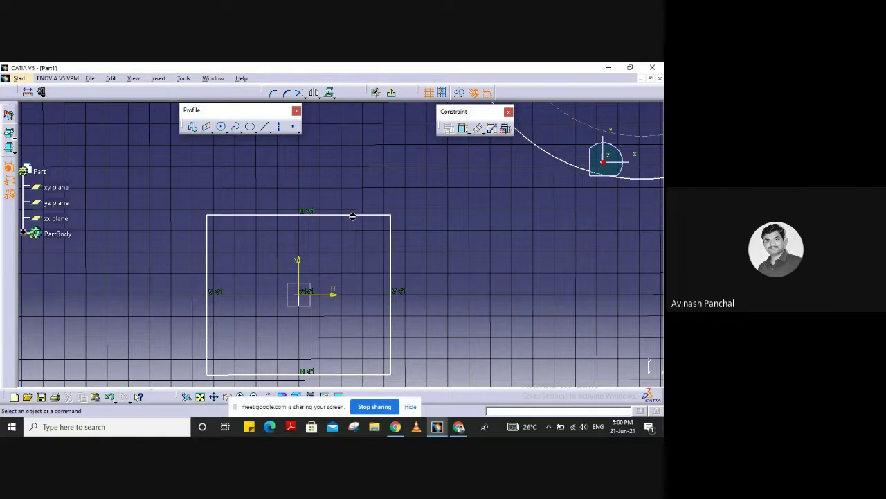
- Draw a centred parallelogram referenced to the bottom and right sides of the origin rectangle, centred on their shared corner and reaching near the origin
left_click(207, 128)
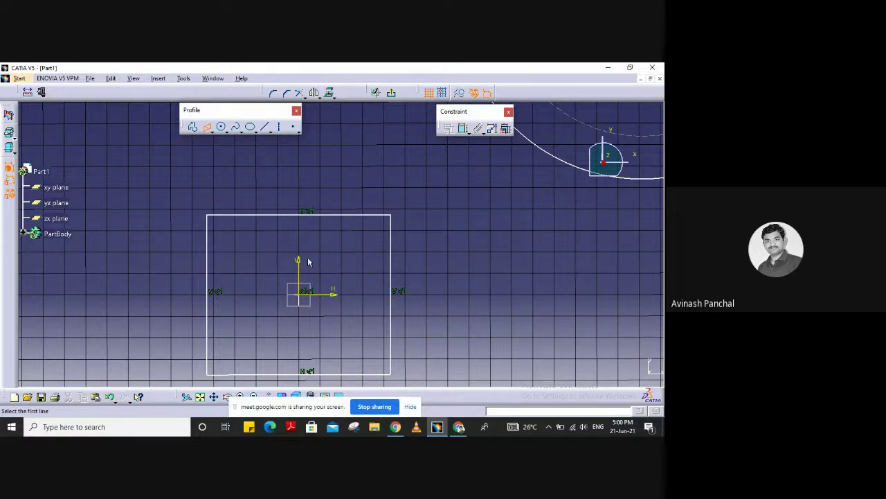
left_click(353, 374)
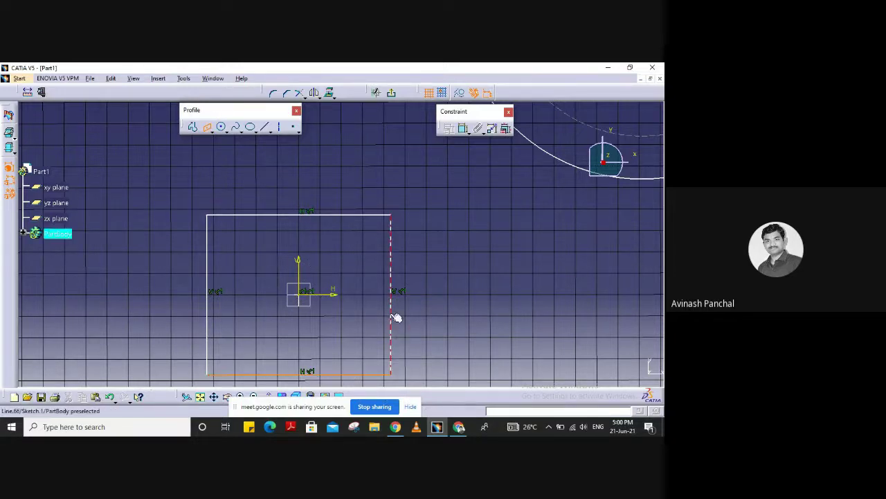
left_click(392, 313)
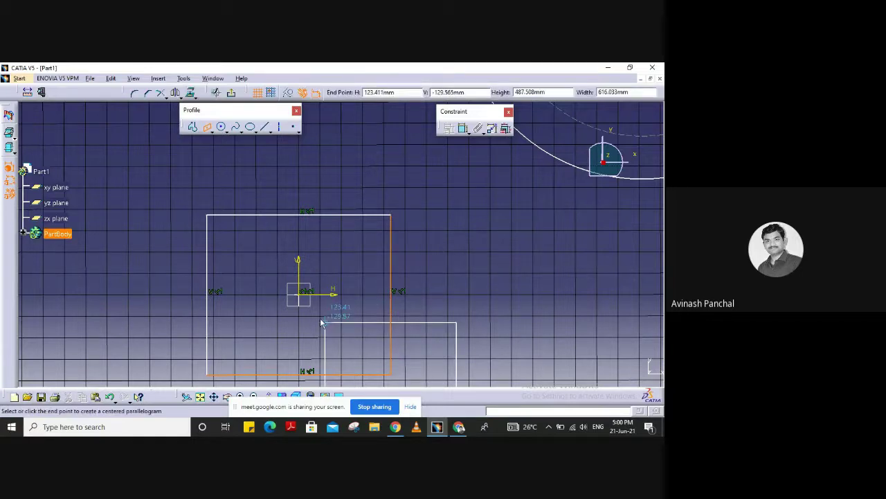
middle_click_drag(413, 366, 404, 274)
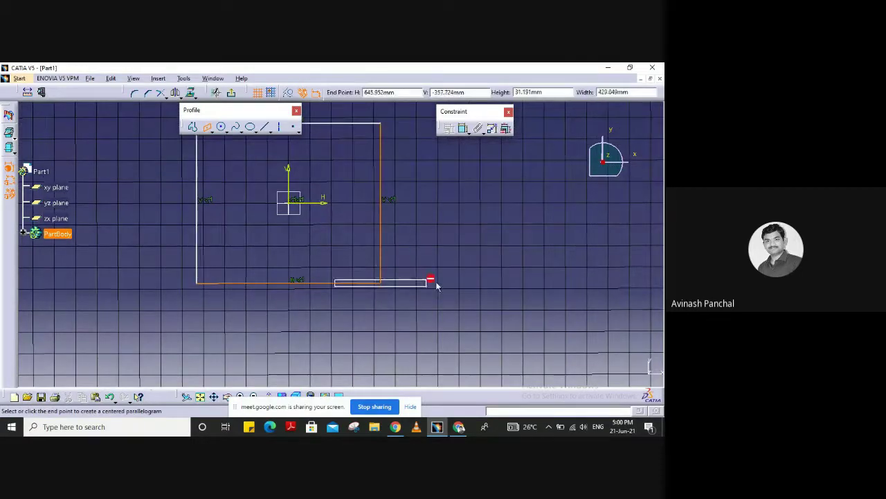
left_click(475, 361)
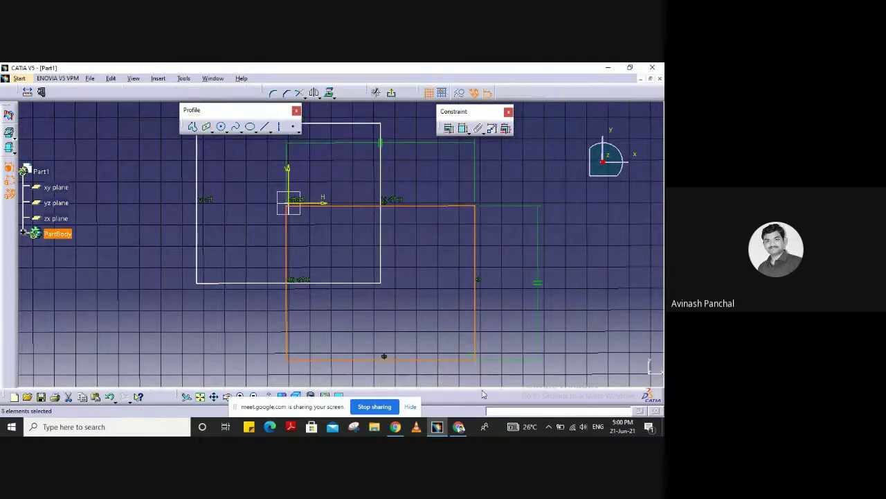
left_click(368, 238)
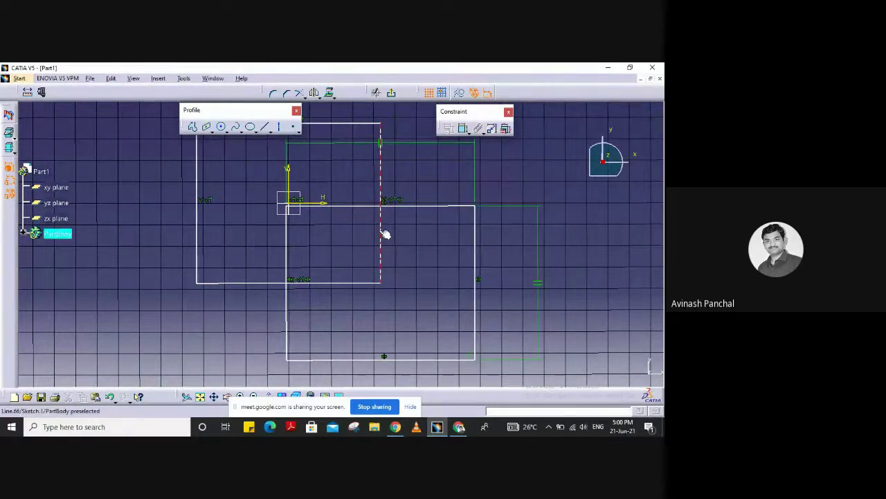
- Draw a centred parallelogram referenced to the hexagon's upper-right and top sides, centred on their shared corner
mouse_move(385, 287)
middle_mouse_down()
mouse_move(338, 311)
mouse_move(364, 228)
mouse_move(401, 247)
mouse_move(407, 359)
mouse_move(82, 429)
mouse_move(179, 309)
mouse_move(351, 287)
middle_mouse_up()
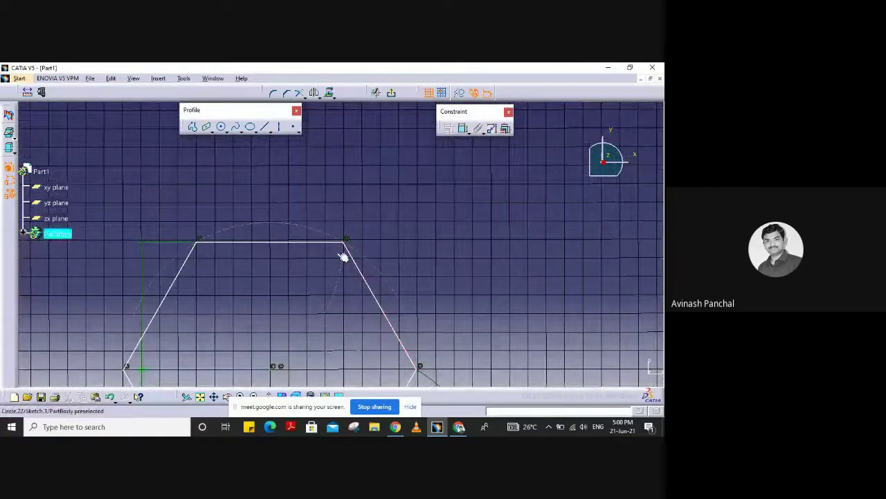
left_click(208, 127)
left_click(365, 276)
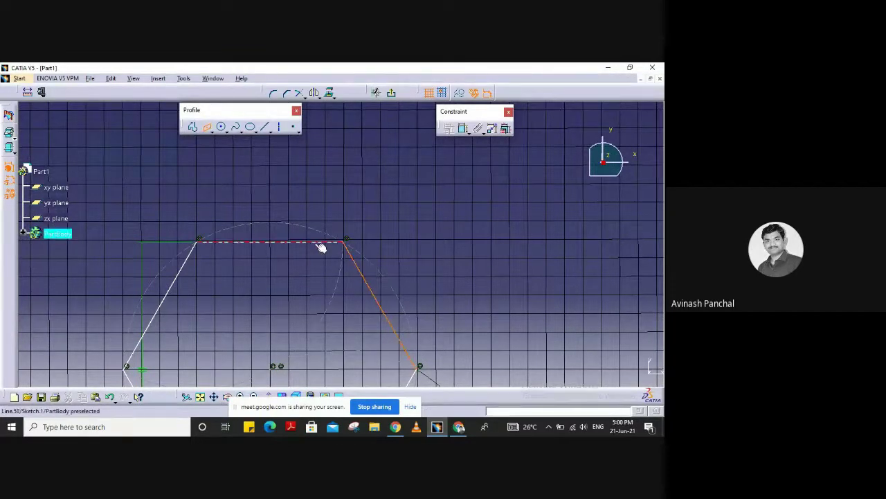
left_click(315, 243)
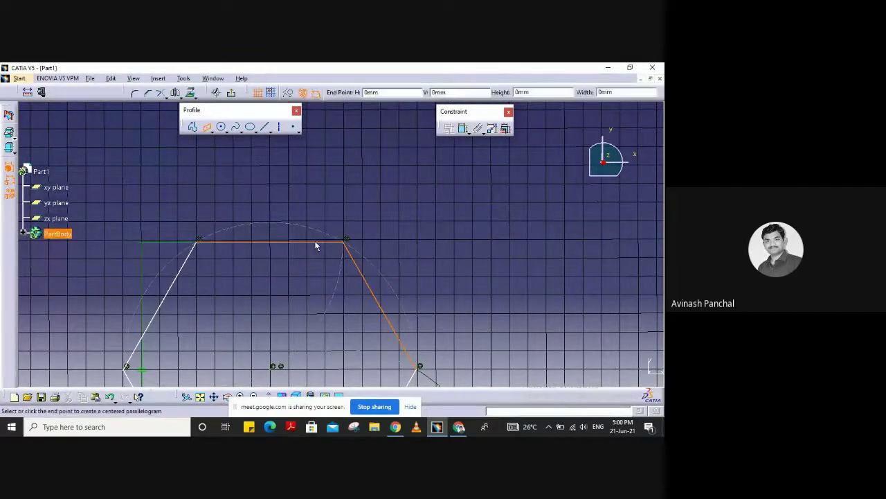
left_click(446, 303)
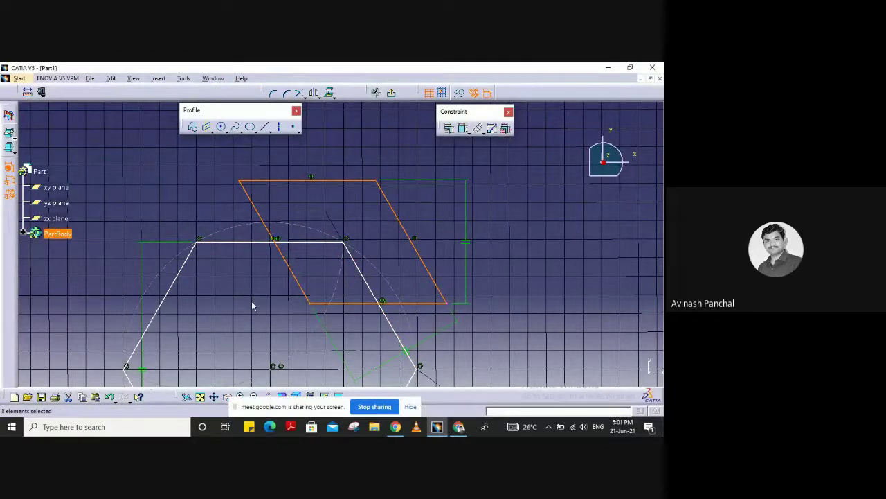
- Draw a centred parallelogram about 660 mm wide and 610 mm high, referenced to the hexagon's upper-left and lower-left sides, around the hexagon's left corner
middle_click_drag(253, 296, 430, 215)
left_click(207, 127)
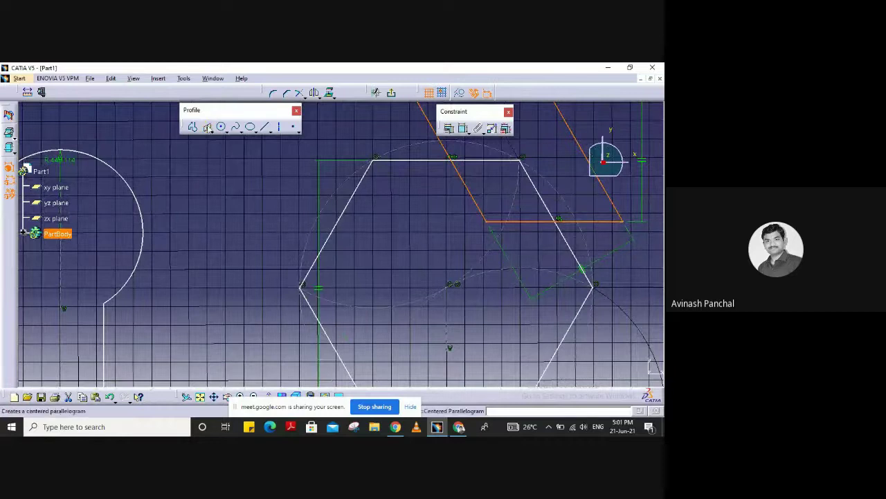
left_click(309, 275)
left_click(316, 313)
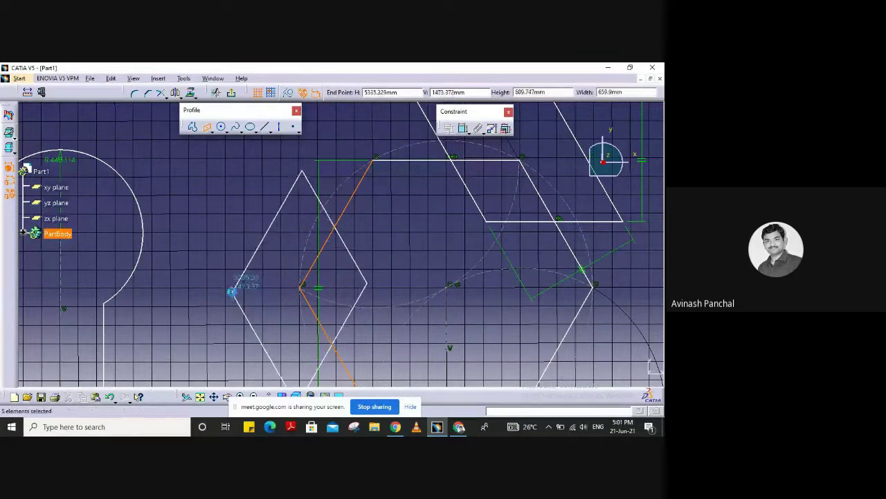
left_click(231, 293)
- Delete all remaining profiles and their constraints, leaving only the origin axes in the sketch
mouse_move(478, 340)
middle_mouse_down()
mouse_move(390, 217)
mouse_move(411, 340)
mouse_move(270, 307)
mouse_move(373, 310)
middle_mouse_up()
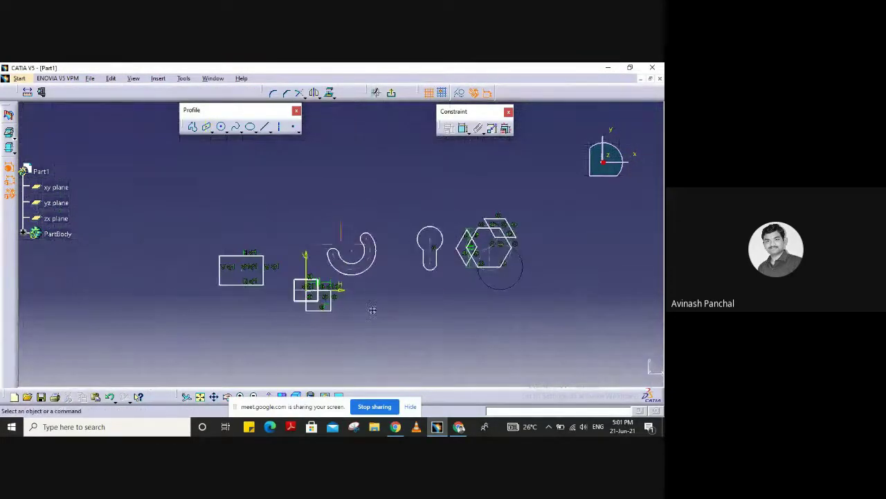
left_click_drag(170, 186, 567, 360)
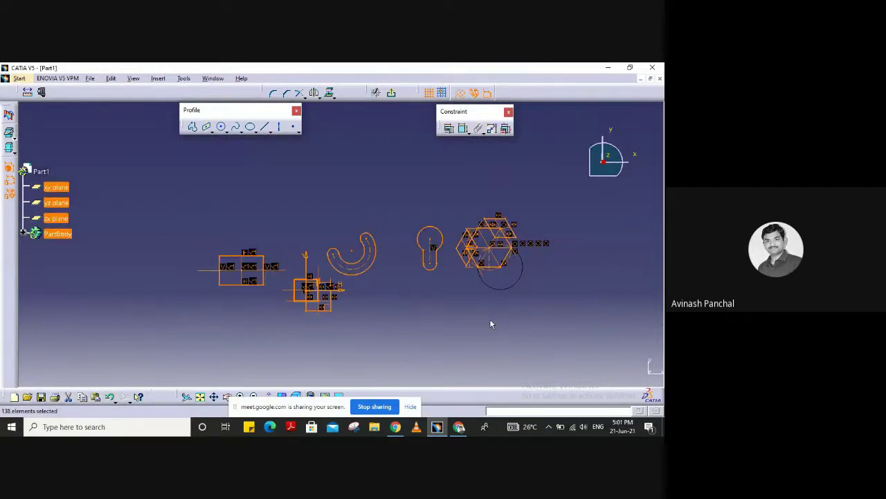
key("Delete")
mouse_move(372, 218)
middle_mouse_down()
mouse_move(310, 218)
mouse_move(325, 172)
mouse_move(279, 281)
mouse_move(325, 259)
mouse_move(330, 220)
mouse_move(268, 316)
mouse_move(286, 269)
mouse_move(303, 297)
middle_mouse_up()
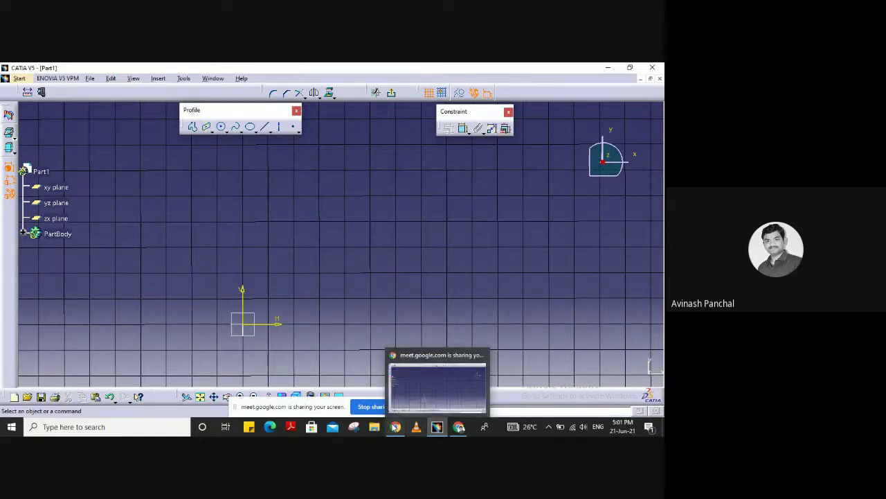
left_click(457, 427)
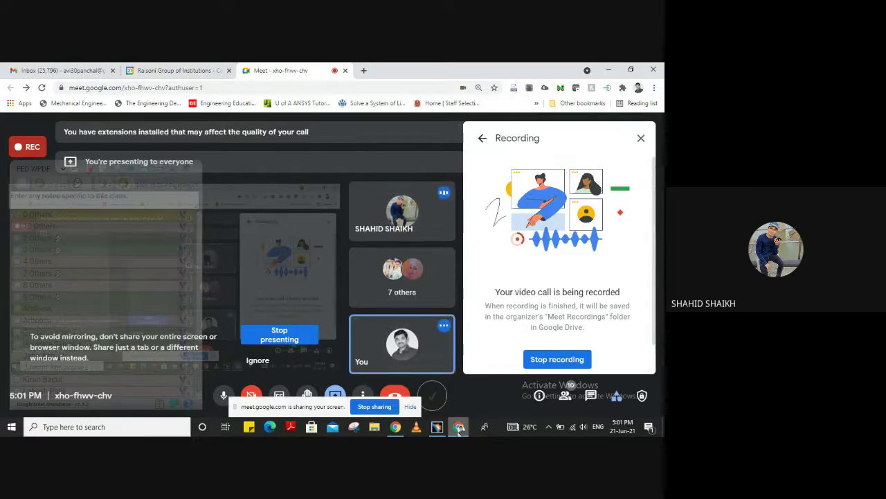
left_click(558, 359)
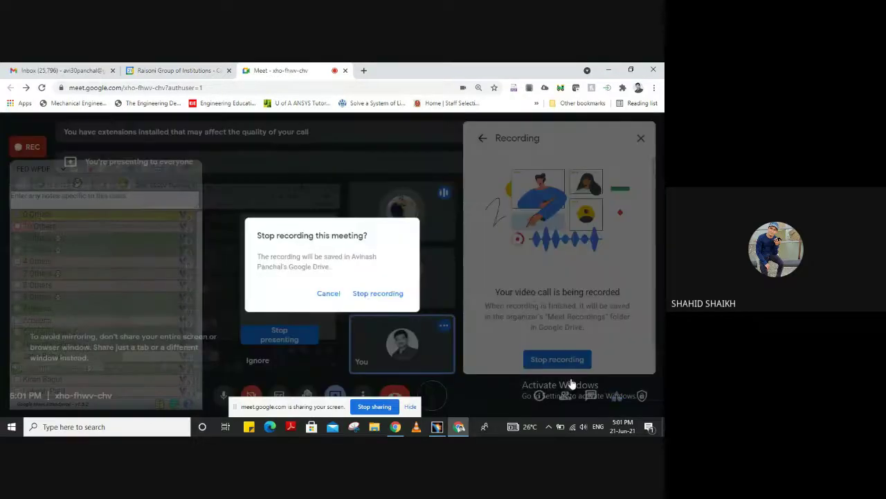
left_click(328, 294)
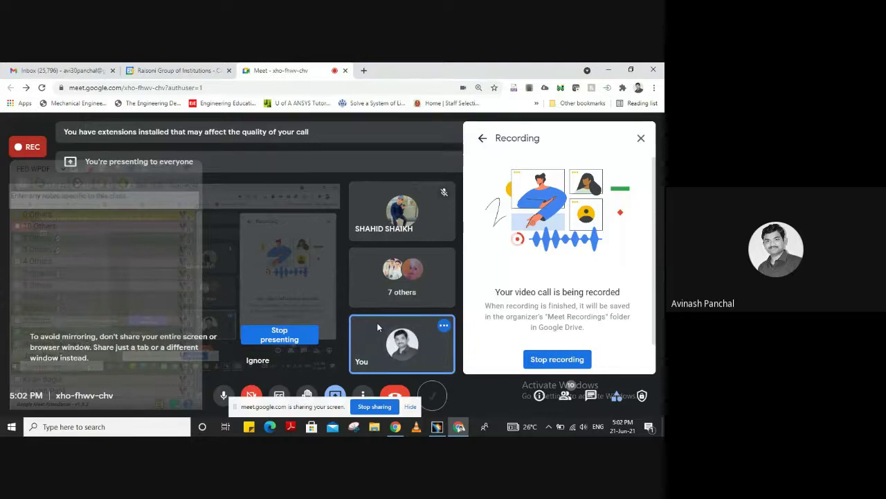
left_click(437, 427)
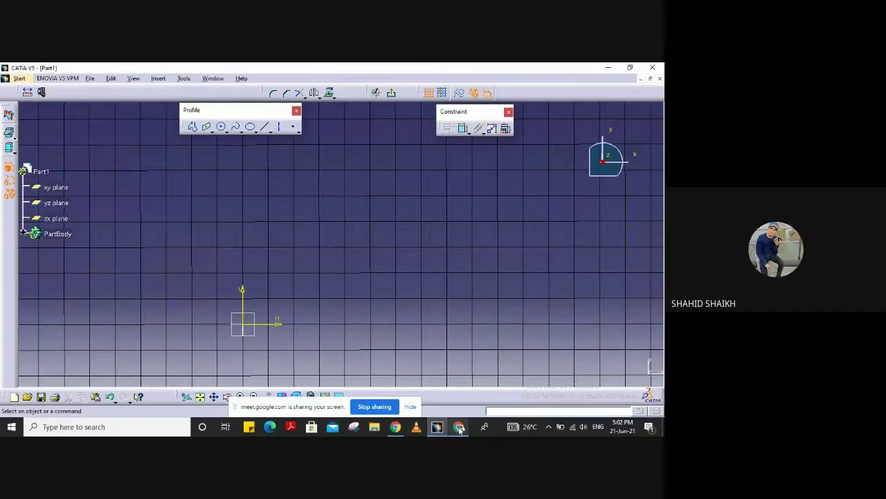
left_click(458, 426)
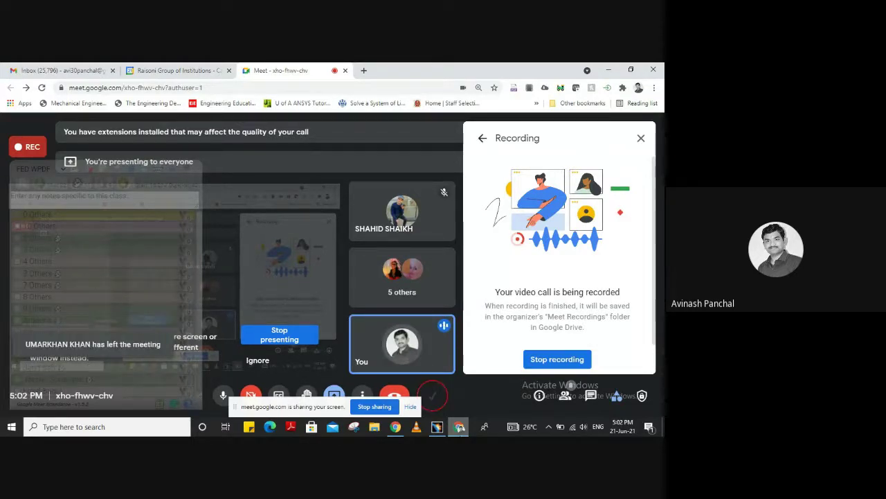
left_click(437, 427)
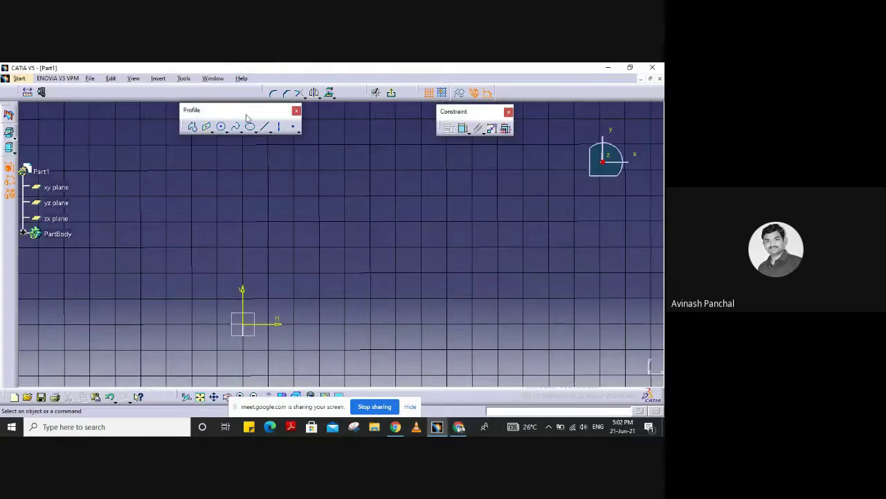
- Place the Profile and Operation toolbars side by side over the sketch area, and examine the circle, spline, conic and line tool variants
left_click_drag(242, 110, 243, 158)
left_click(225, 179)
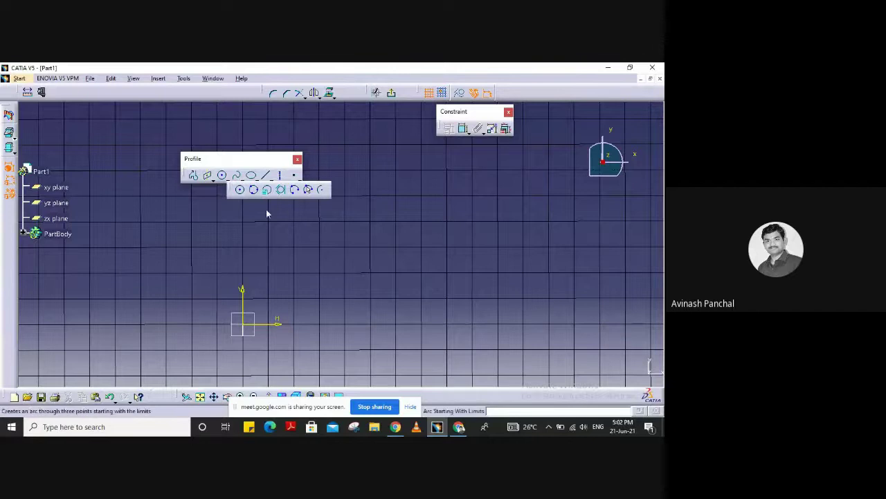
left_click(241, 180)
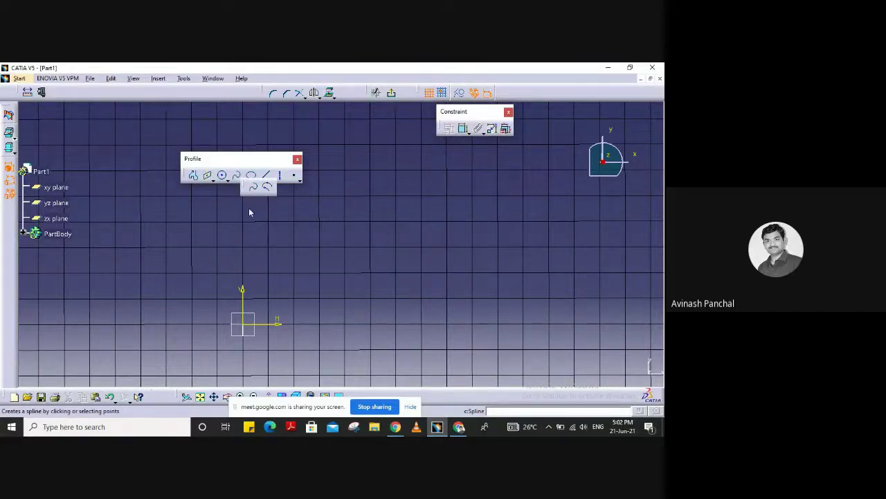
left_click(258, 180)
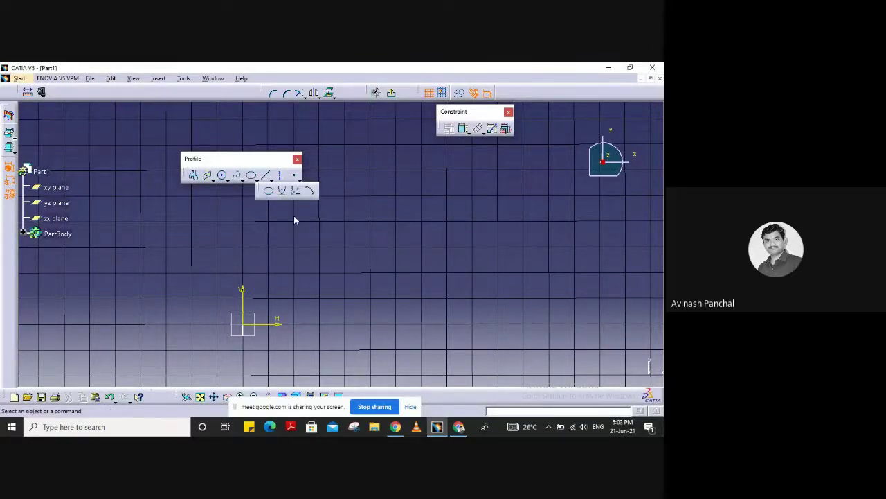
left_click(273, 181)
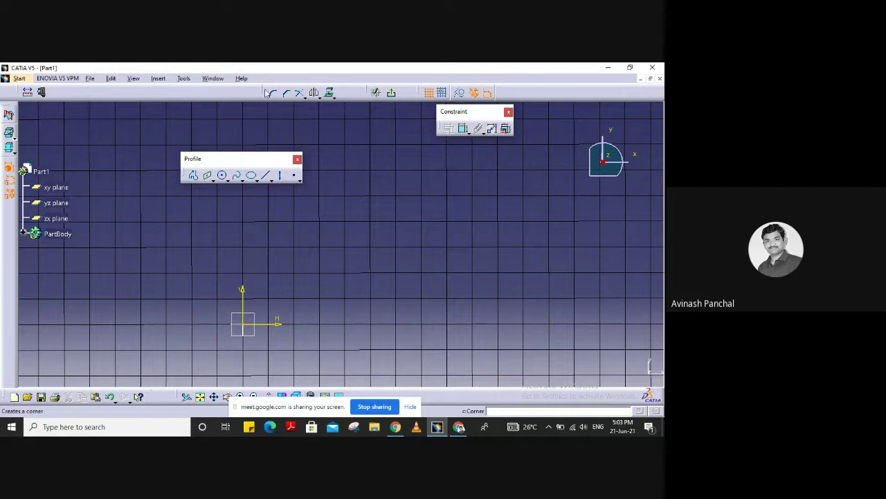
left_click_drag(268, 93, 333, 174)
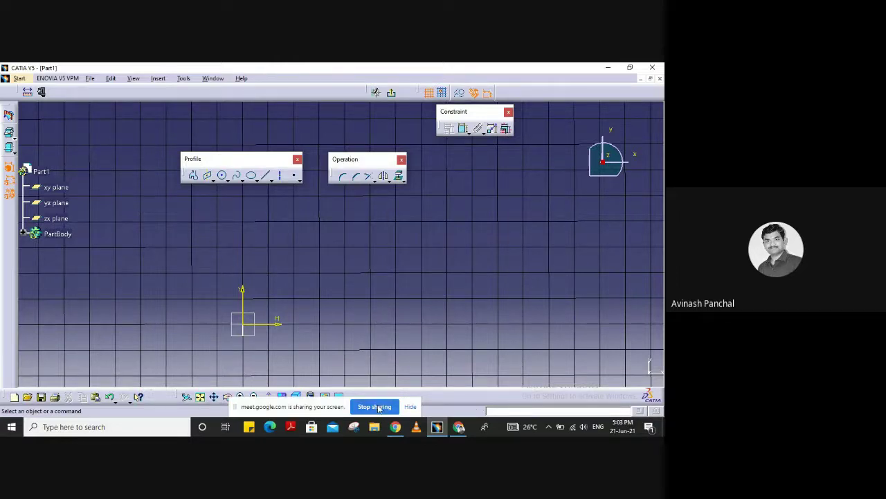
- Stop sharing the screen in the Google Meet call
left_click(375, 406)
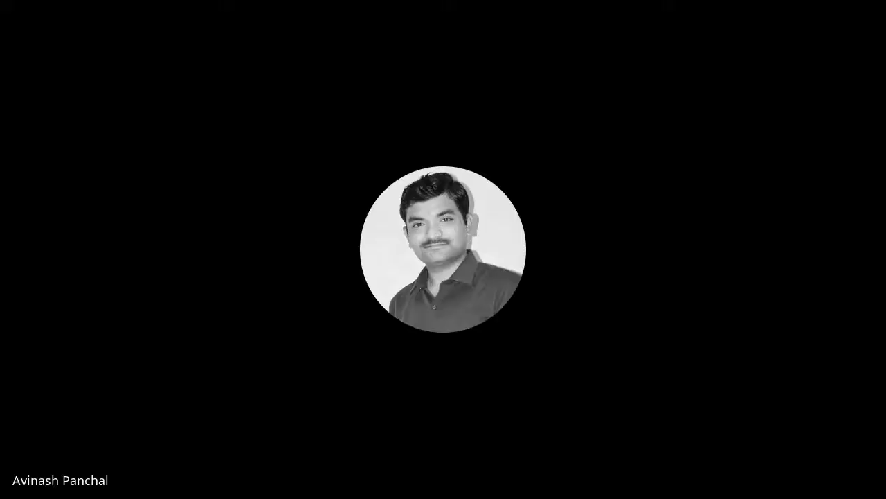